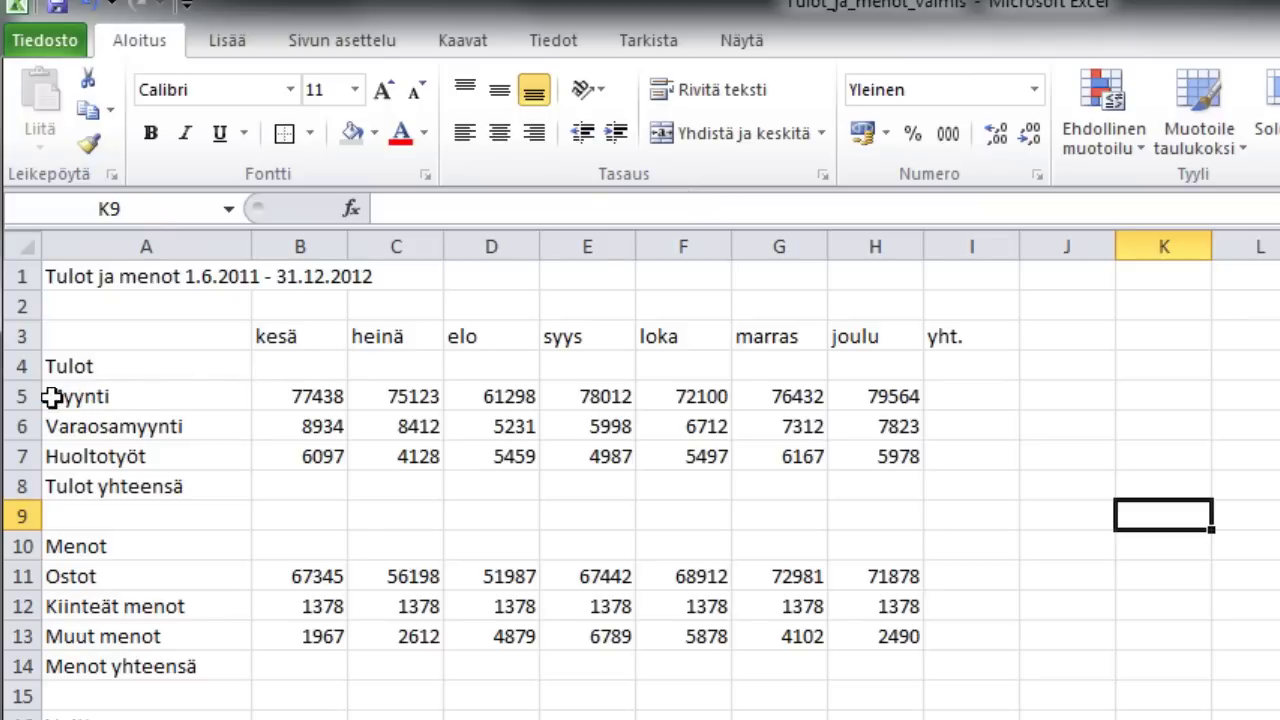
Go over the income and expense rows, marking the Ostot–Muut menot figures and empty total rows 8 and 14
left_click(18, 396)
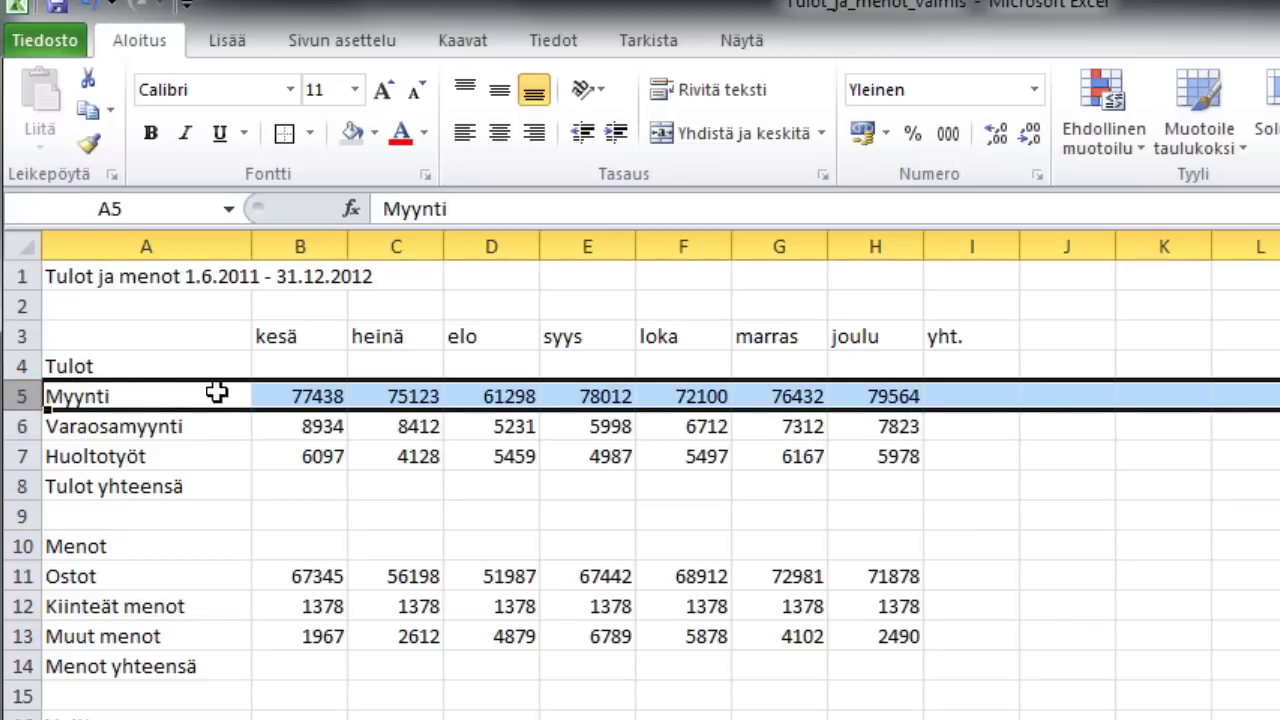
left_click(1062, 396)
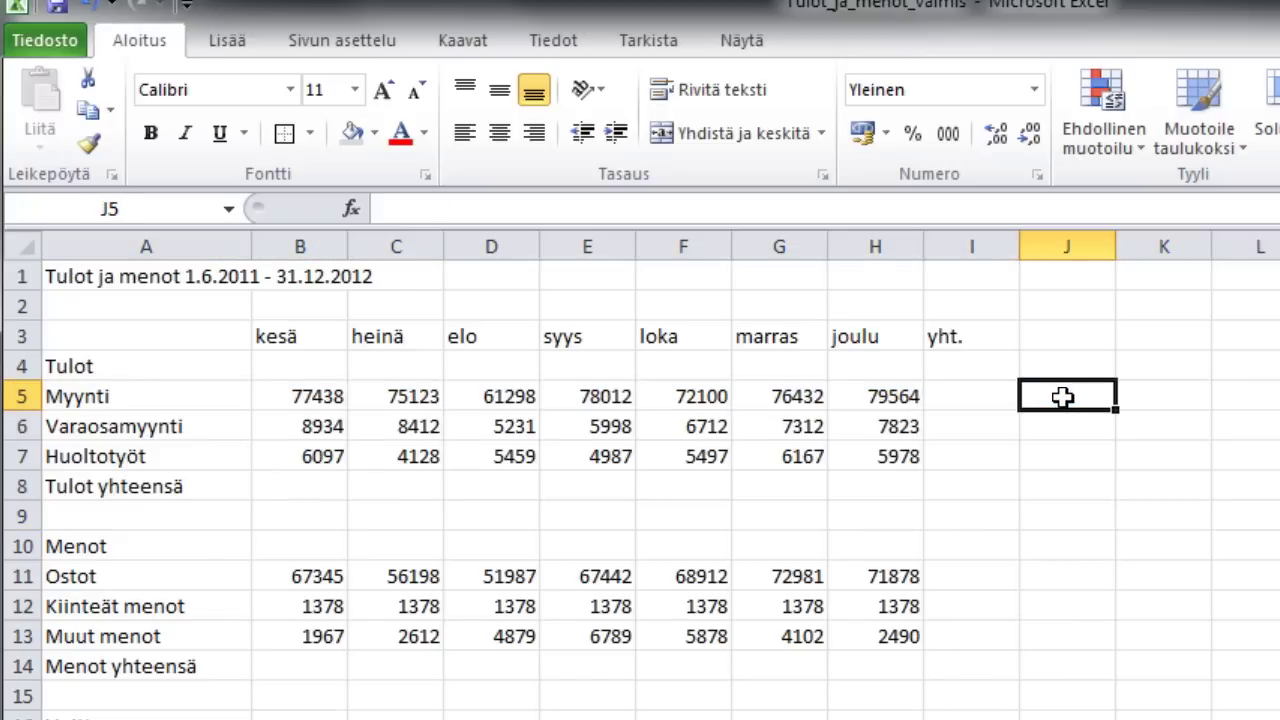
left_click(110, 426)
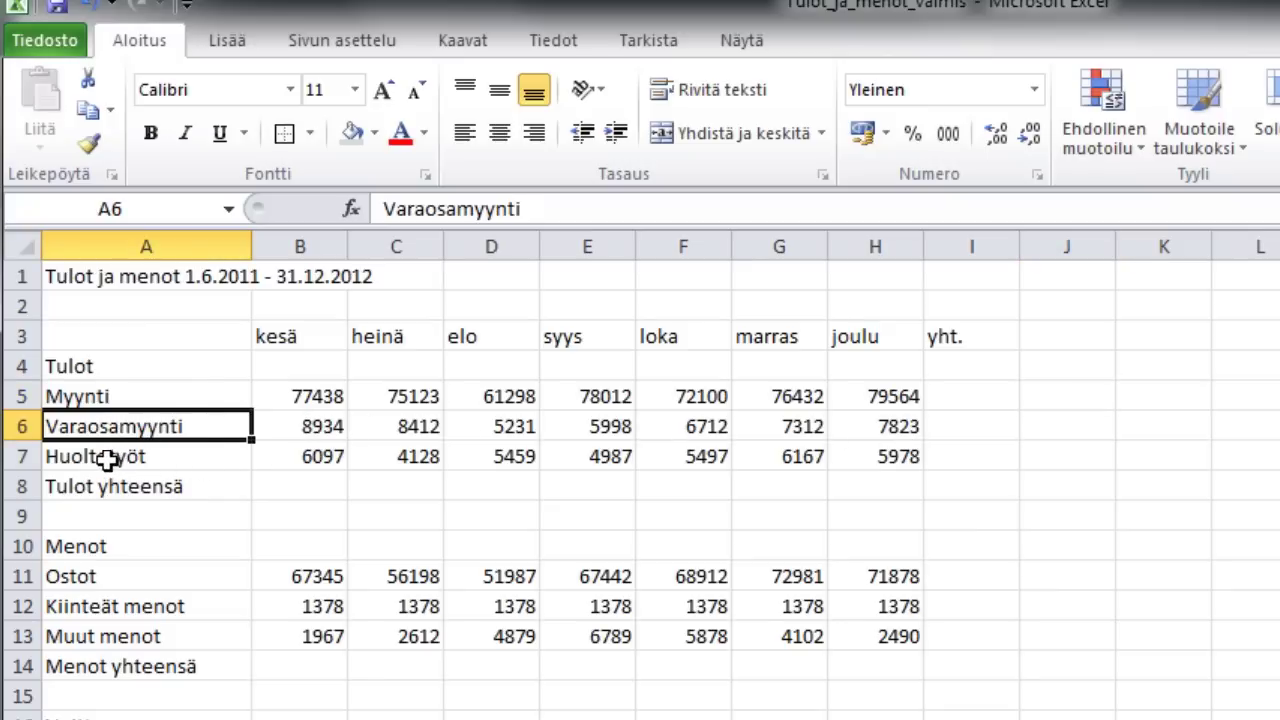
left_click(107, 457)
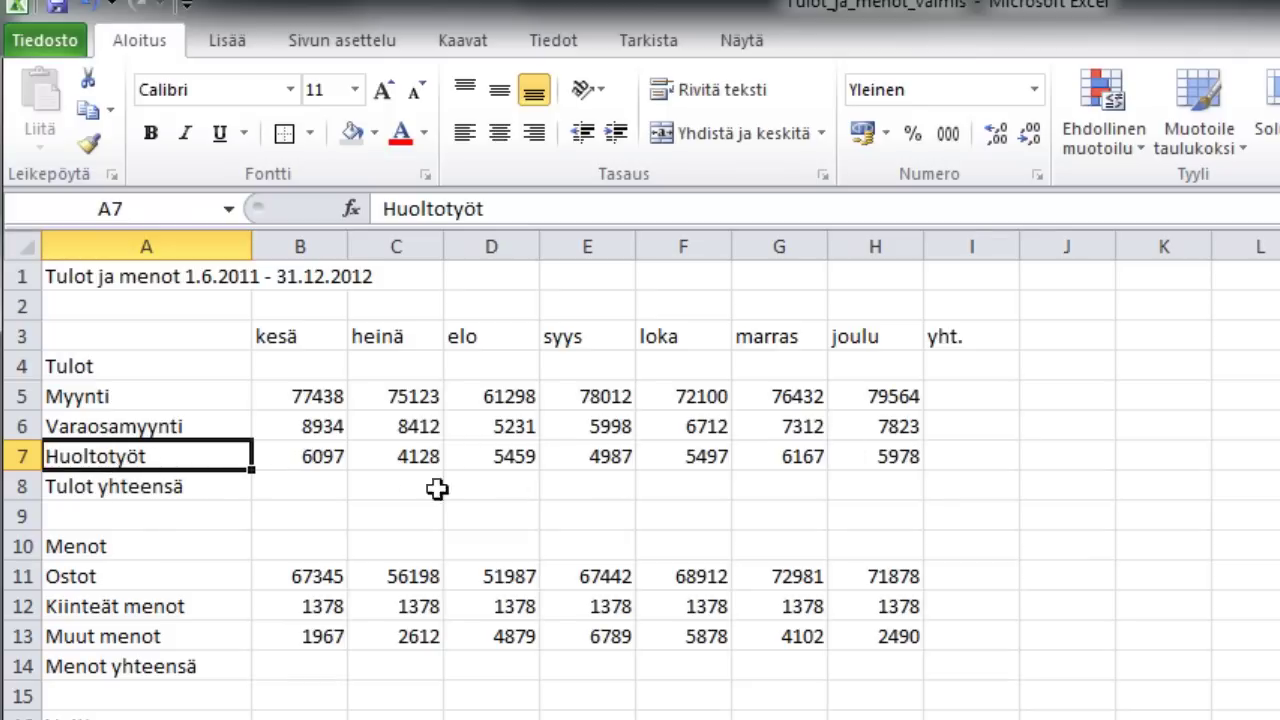
left_click_drag(303, 486, 876, 476)
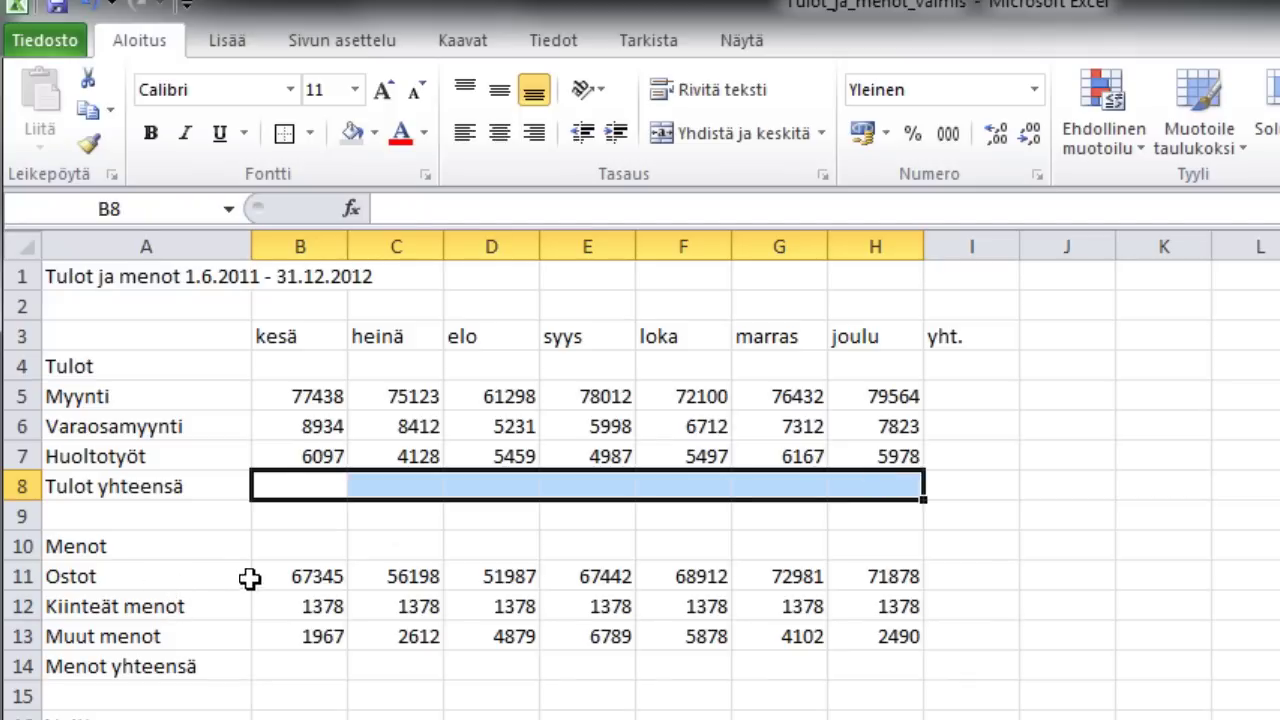
left_click(290, 576)
left_click_drag(290, 576, 860, 565)
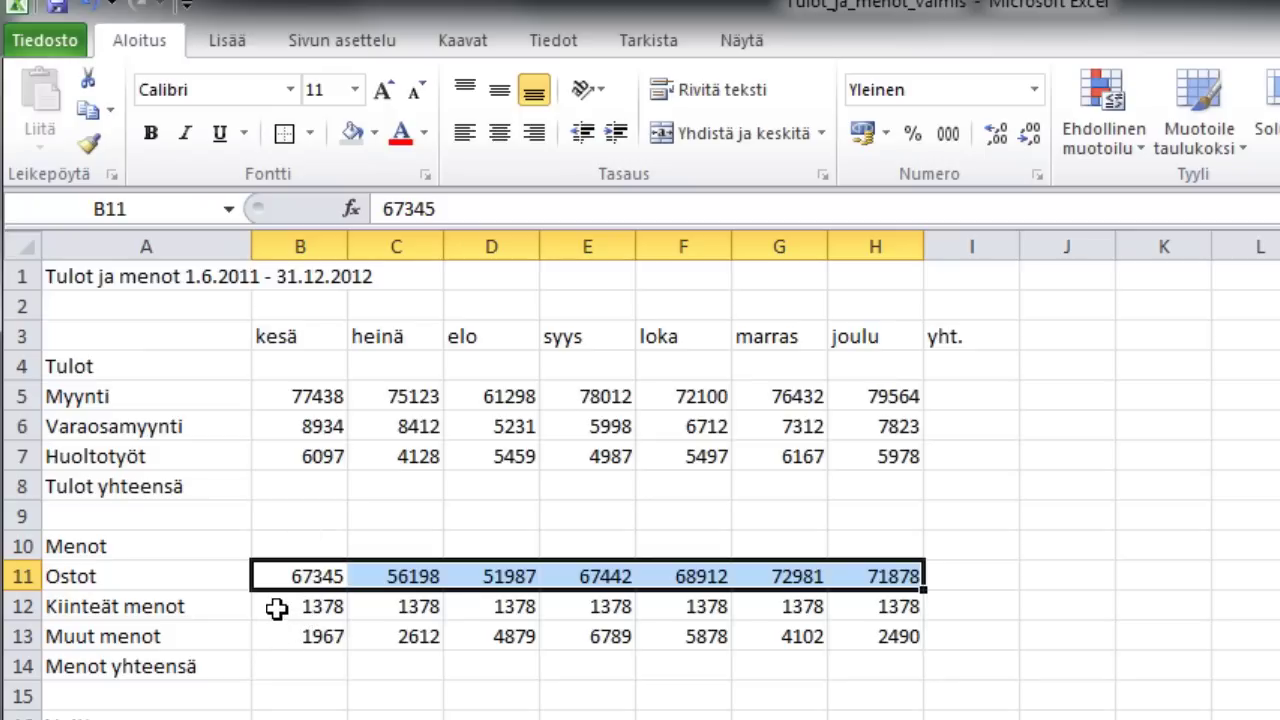
left_click_drag(276, 608, 860, 607)
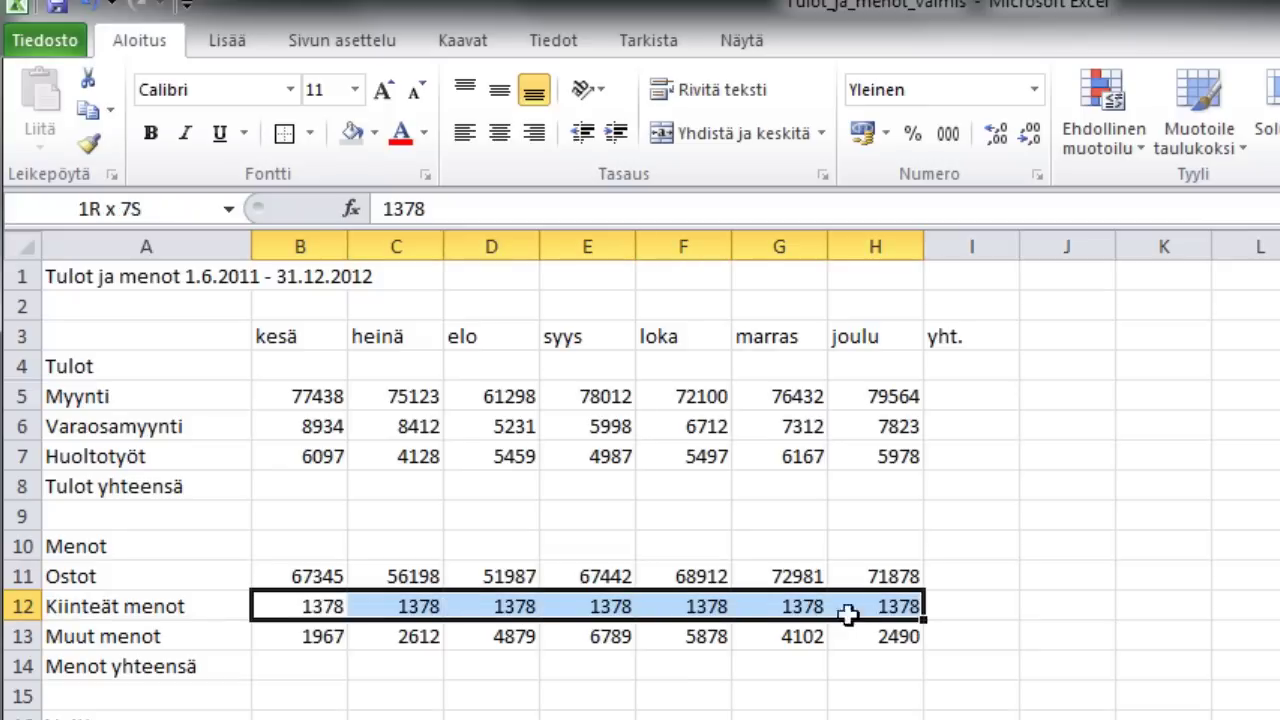
left_click_drag(293, 640, 880, 637)
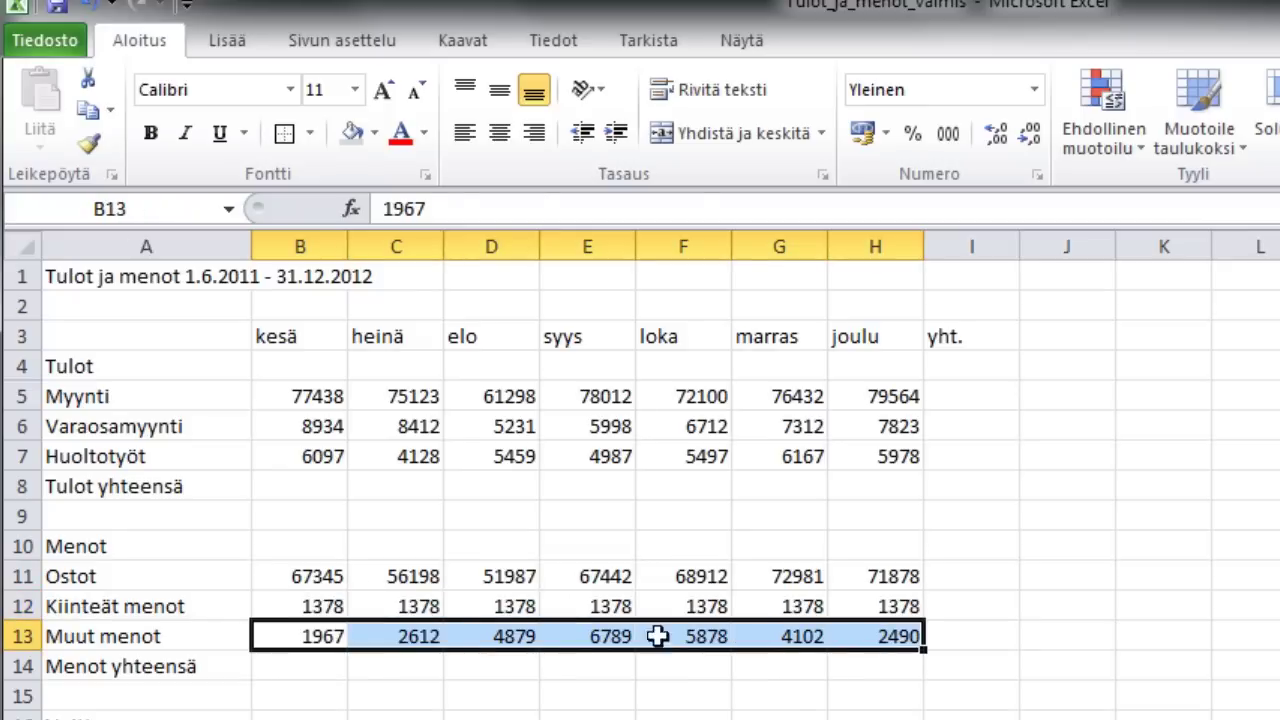
left_click_drag(272, 670, 867, 673)
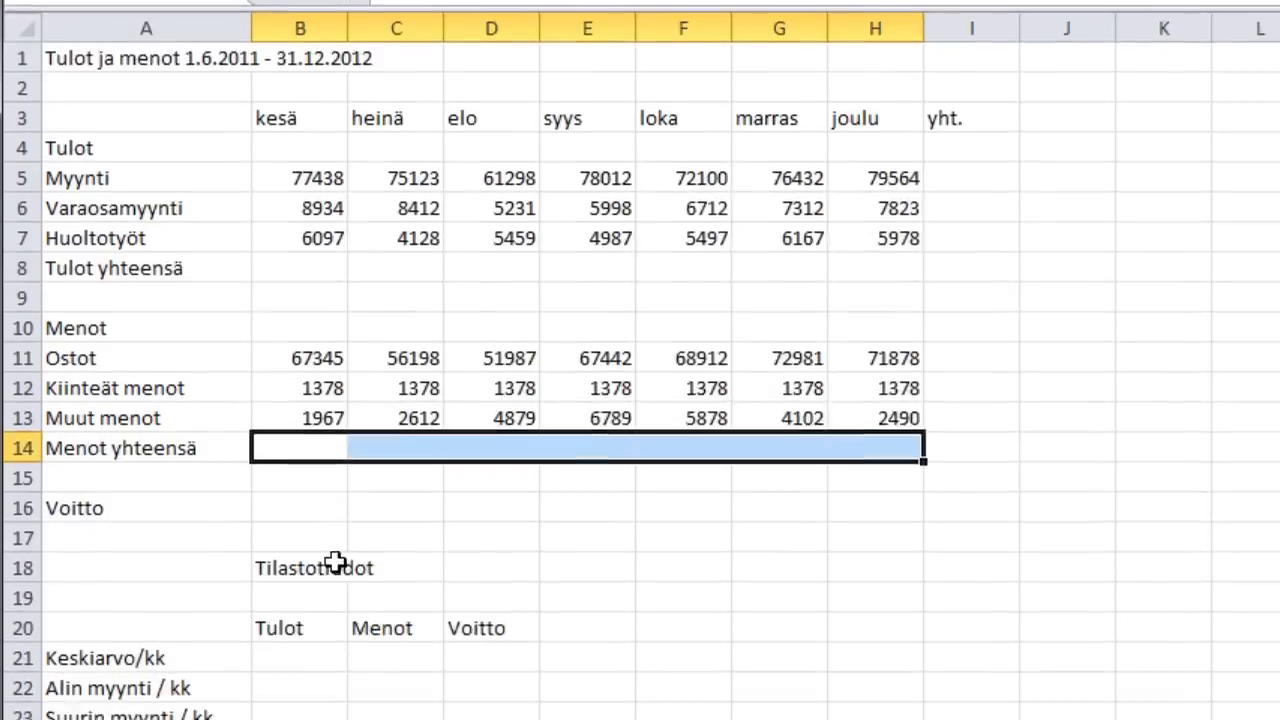
left_click(130, 458)
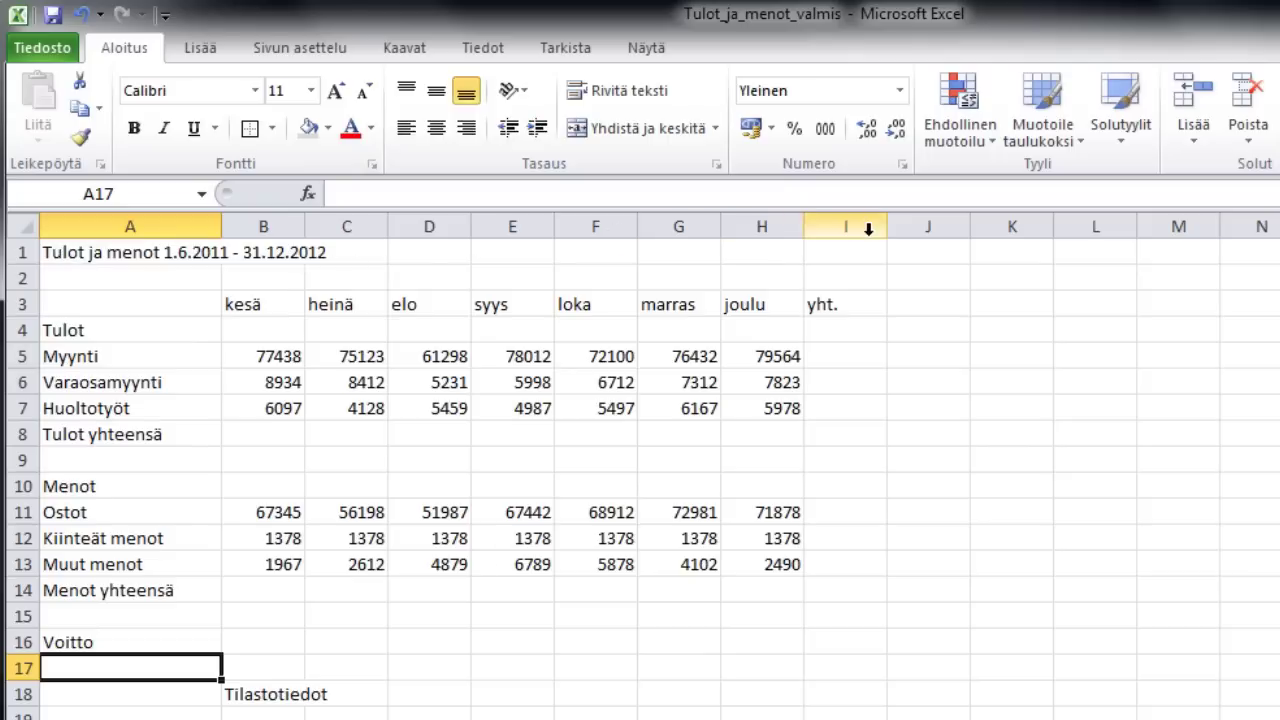
Bold the month headings B3:I3 and the row labels A4:A23
left_click_drag(242, 305, 886, 306)
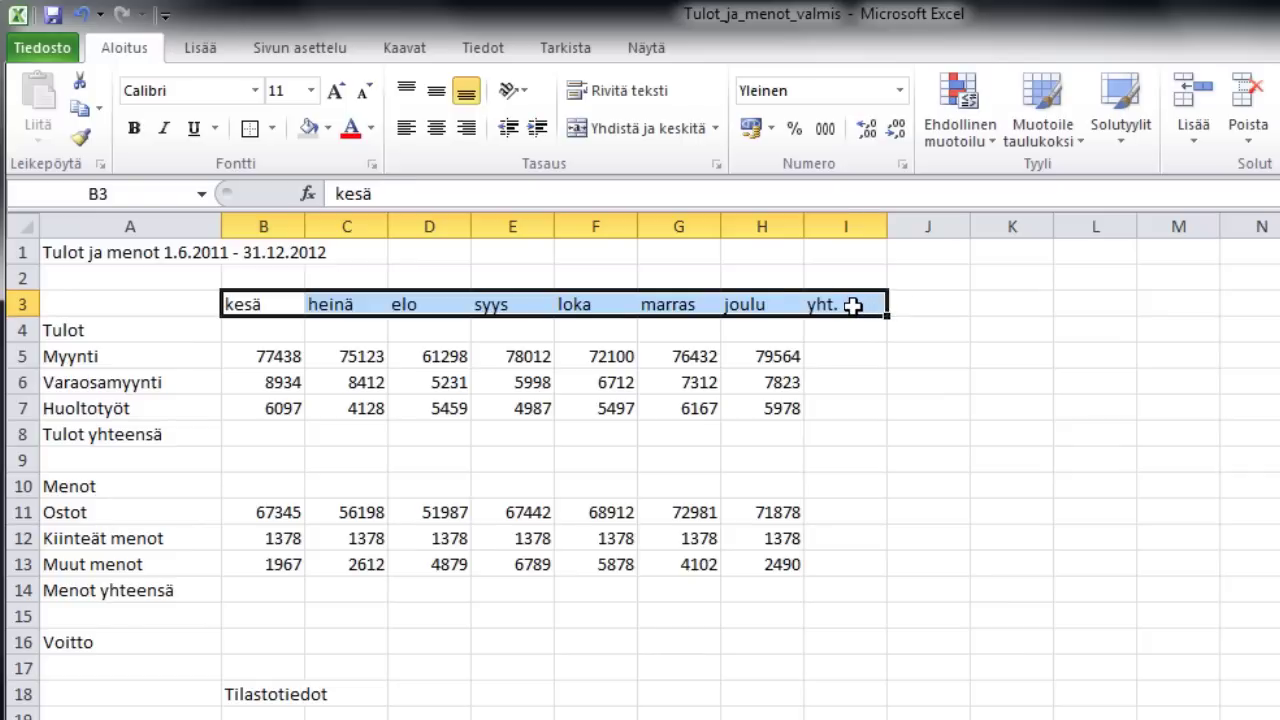
left_click(134, 130)
left_click(176, 331)
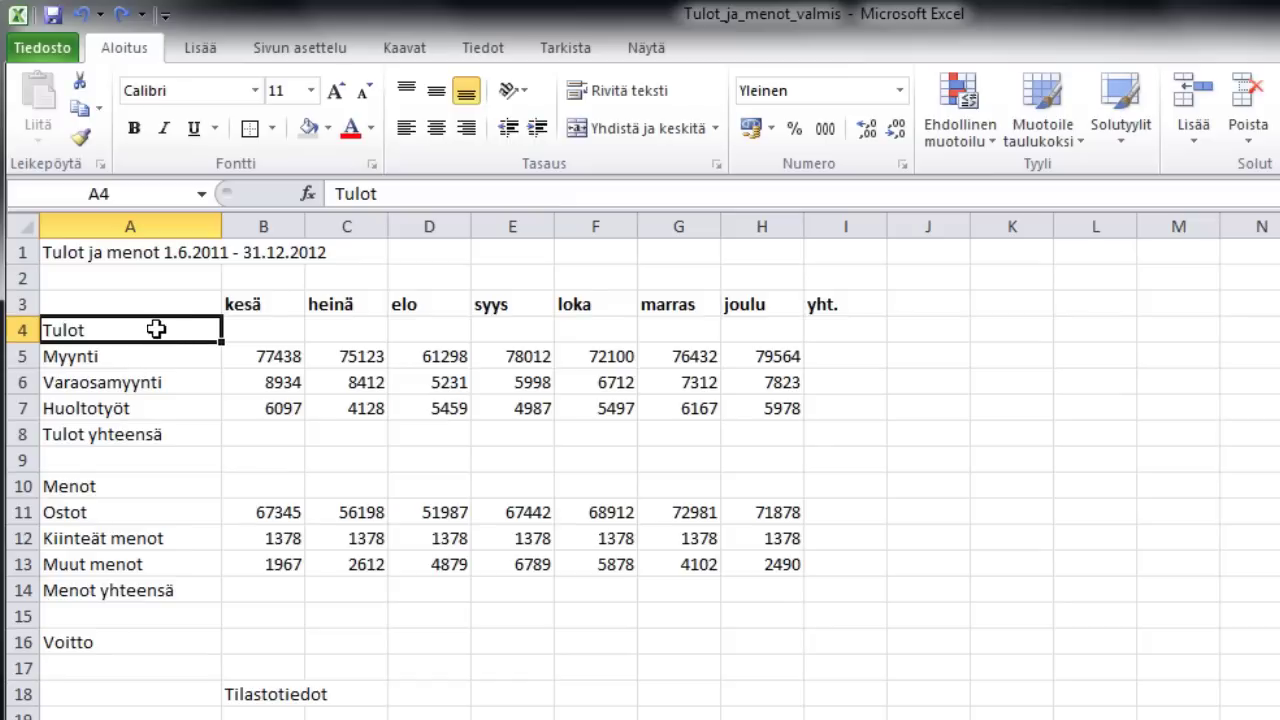
left_click_drag(157, 330, 143, 578)
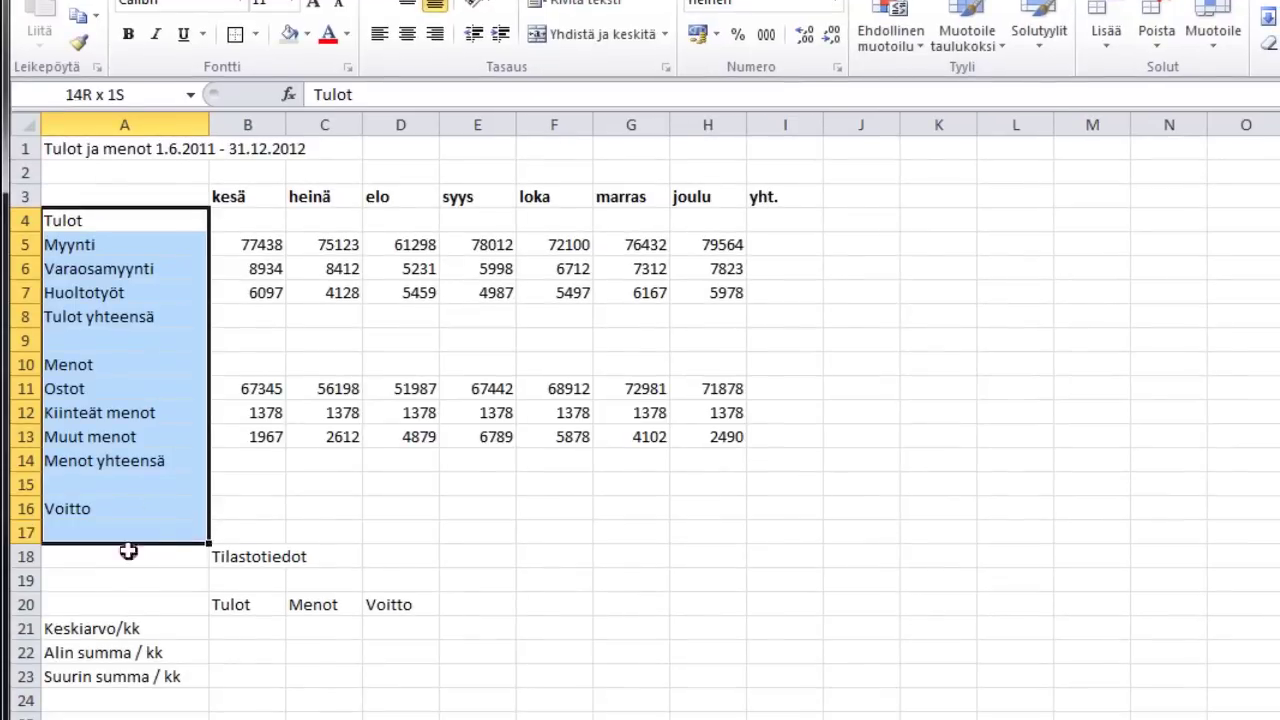
left_click_drag(143, 578, 124, 676)
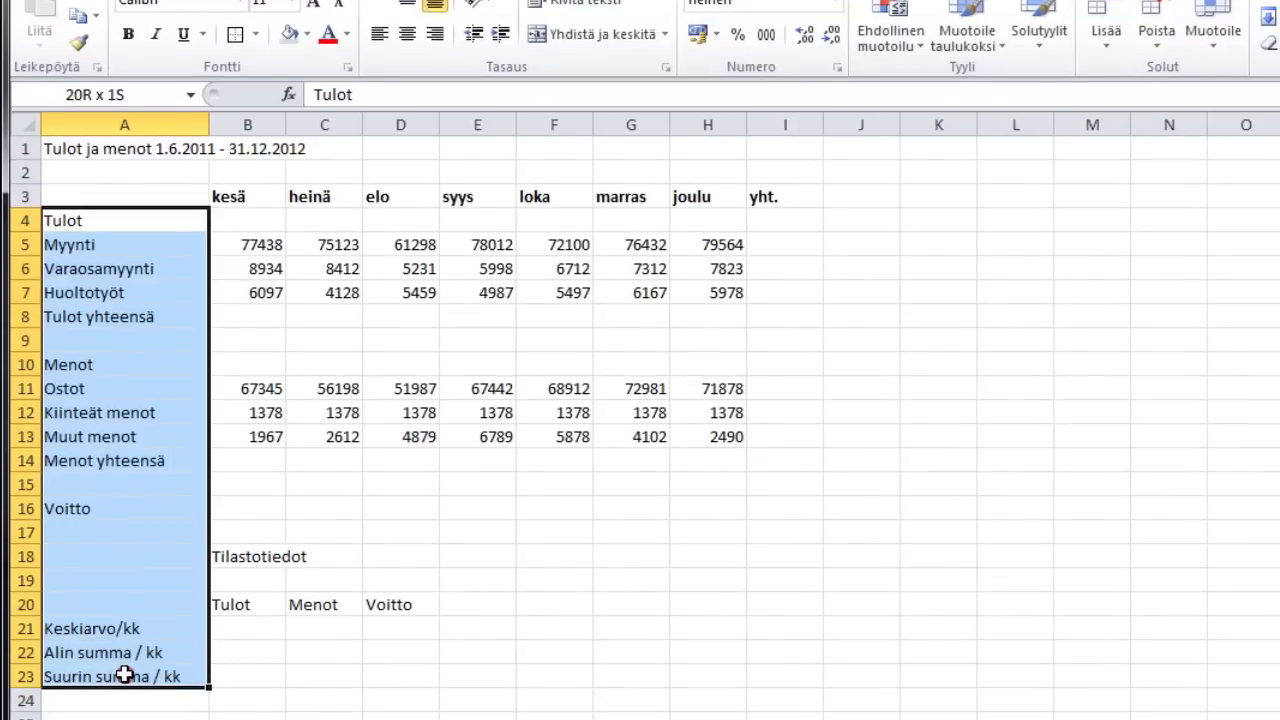
left_click(128, 36)
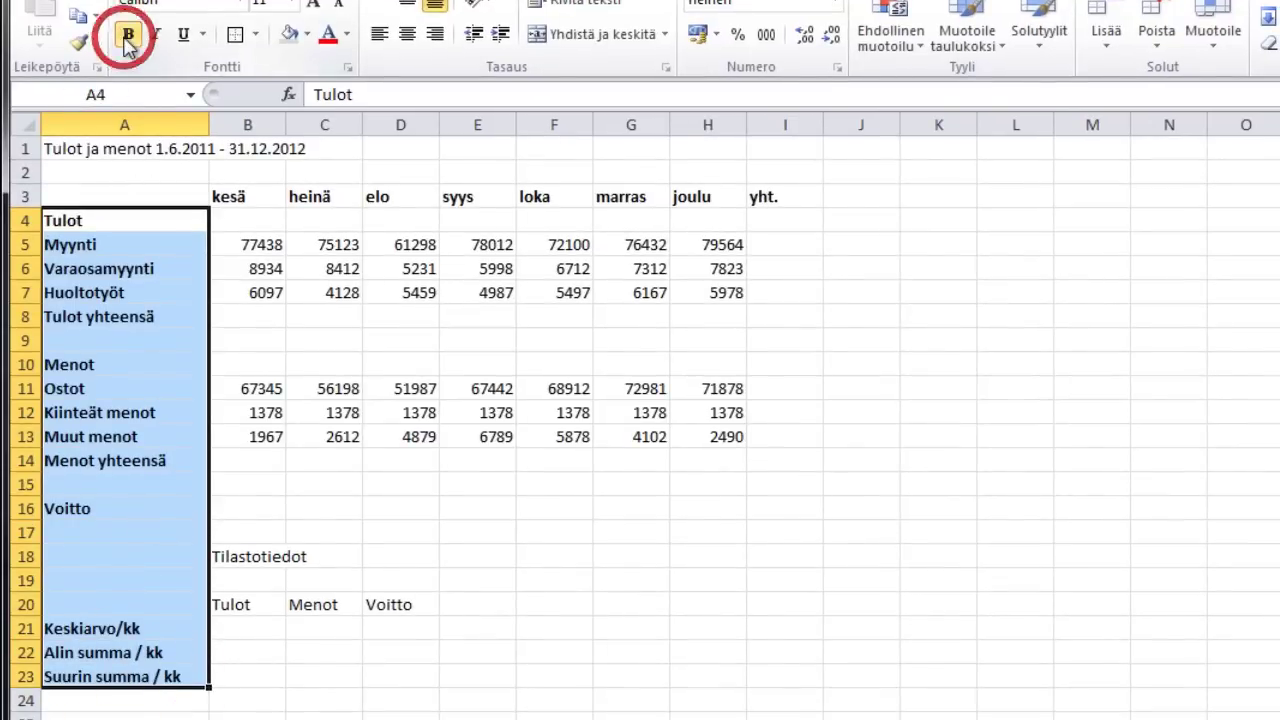
Keep the Tulot yhteensä and Menot yhteensä rows bold after toggling bold off and on
left_click(397, 380)
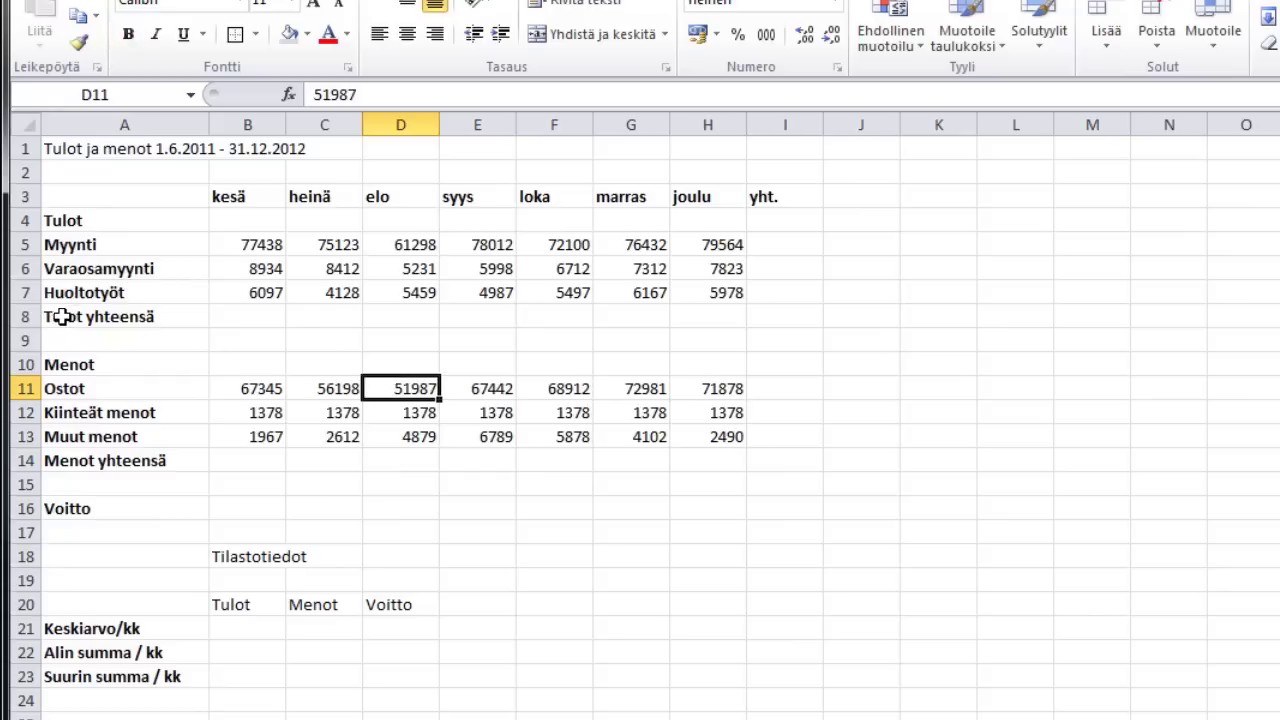
left_click_drag(62, 317, 693, 321)
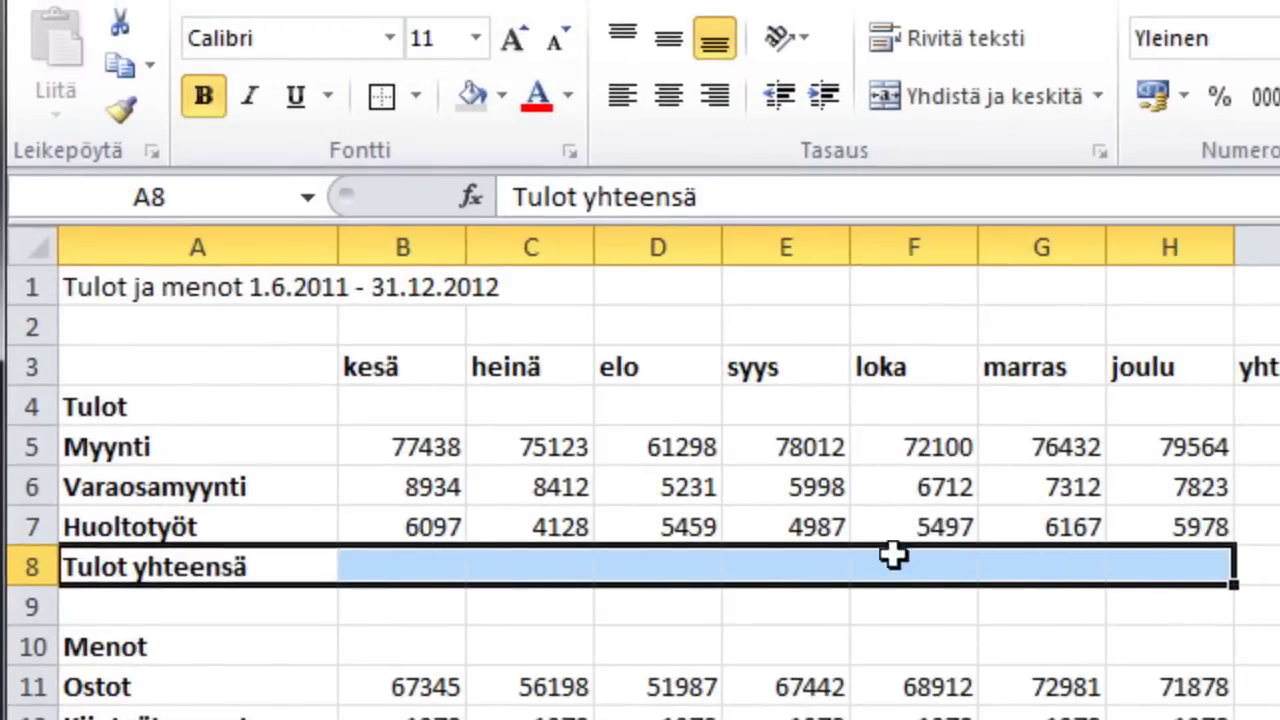
left_click(204, 96)
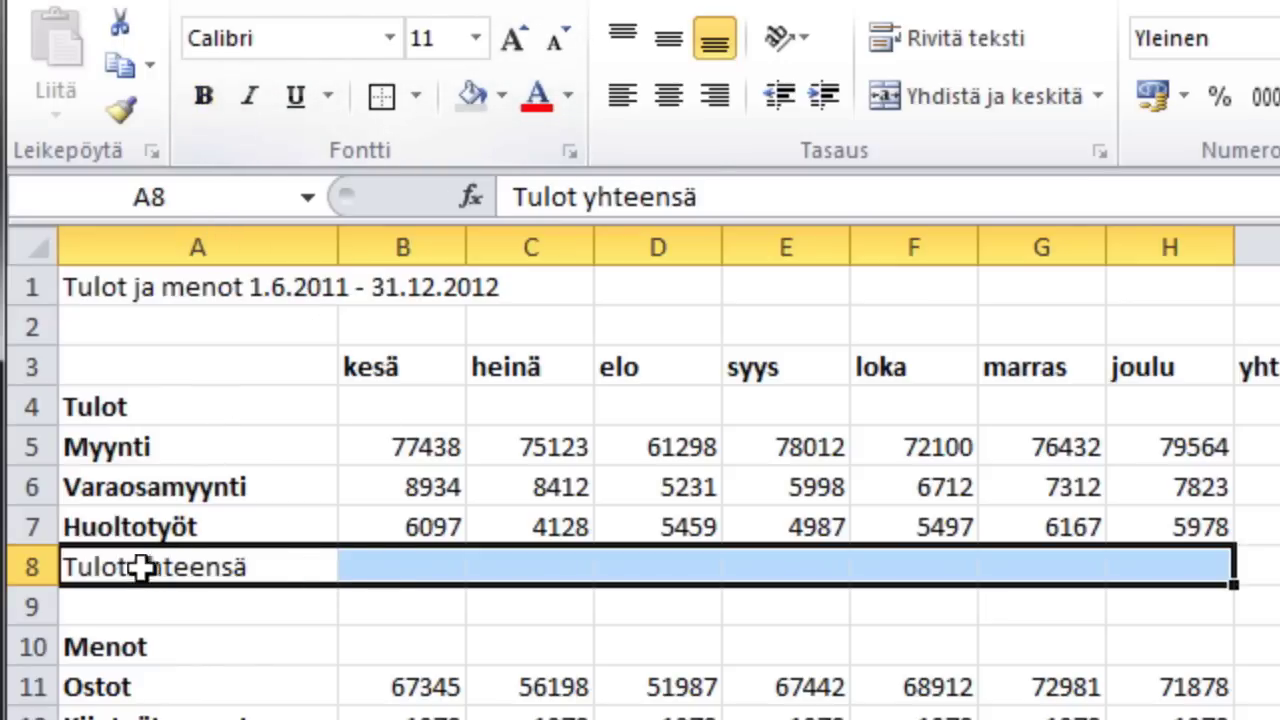
left_click(201, 92)
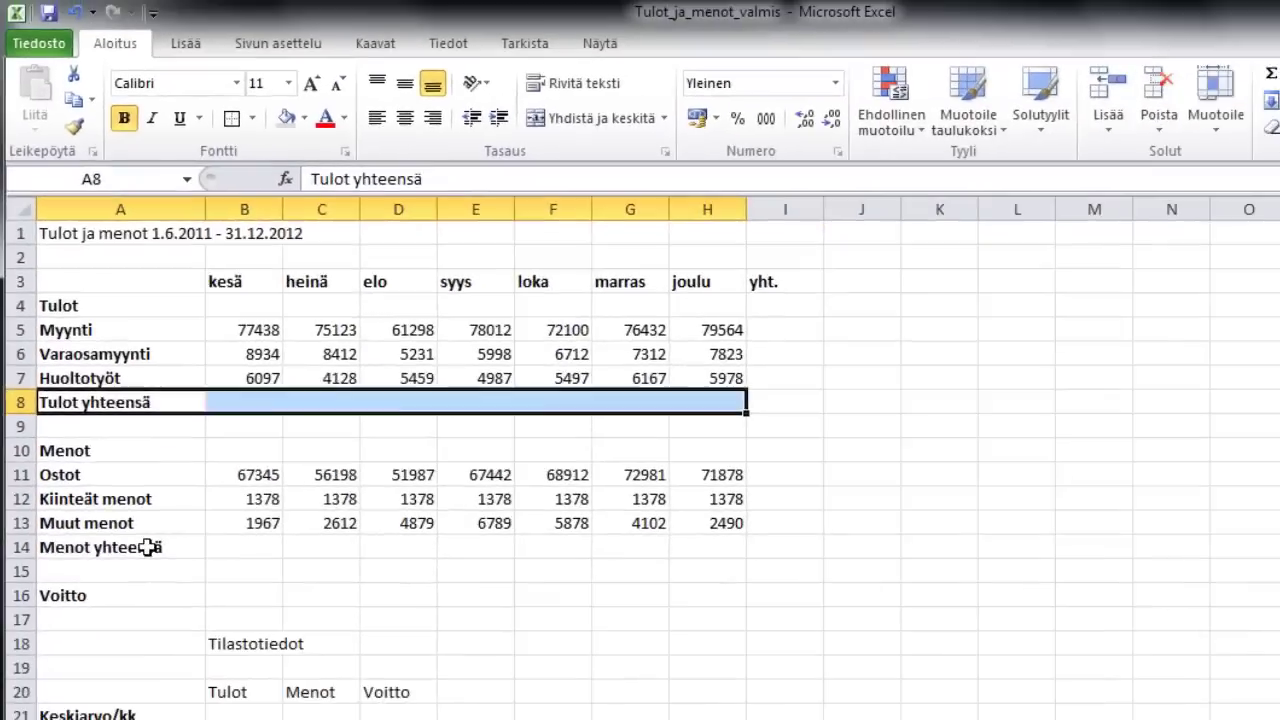
mouse_move(147, 547)
left_mouse_down()
mouse_move(755, 546)
mouse_move(740, 546)
left_mouse_up()
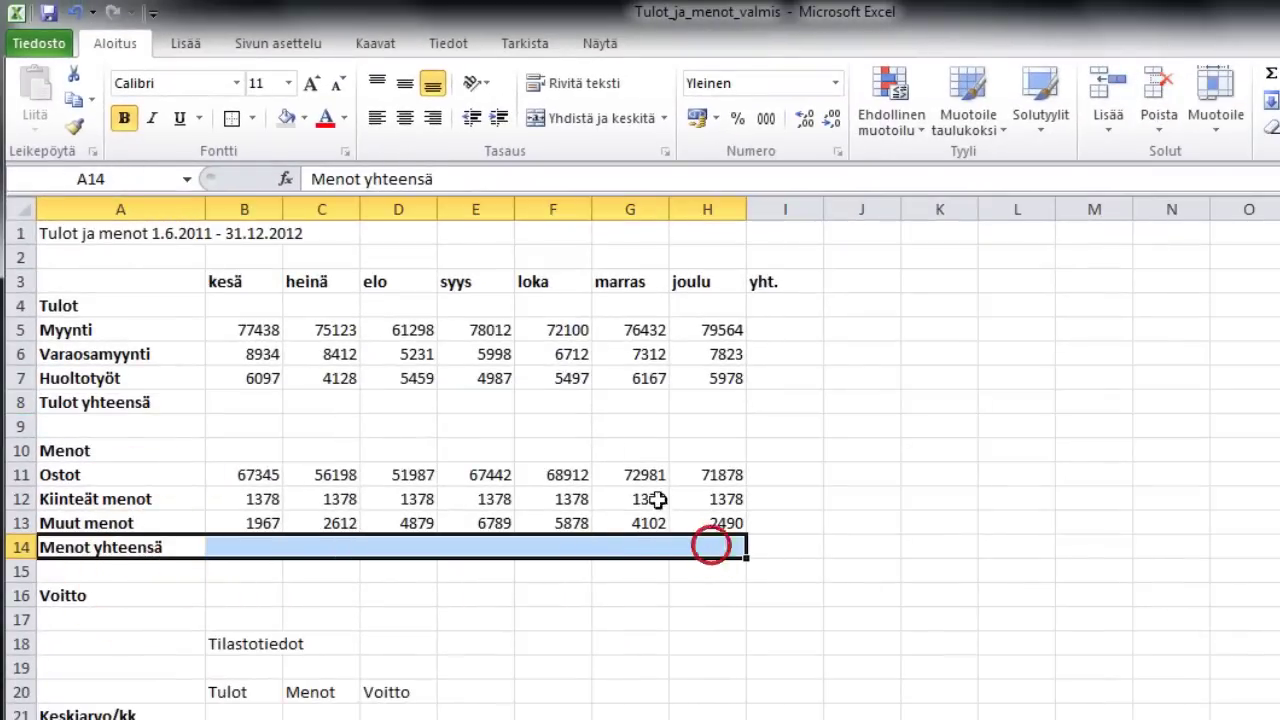
left_click(124, 118)
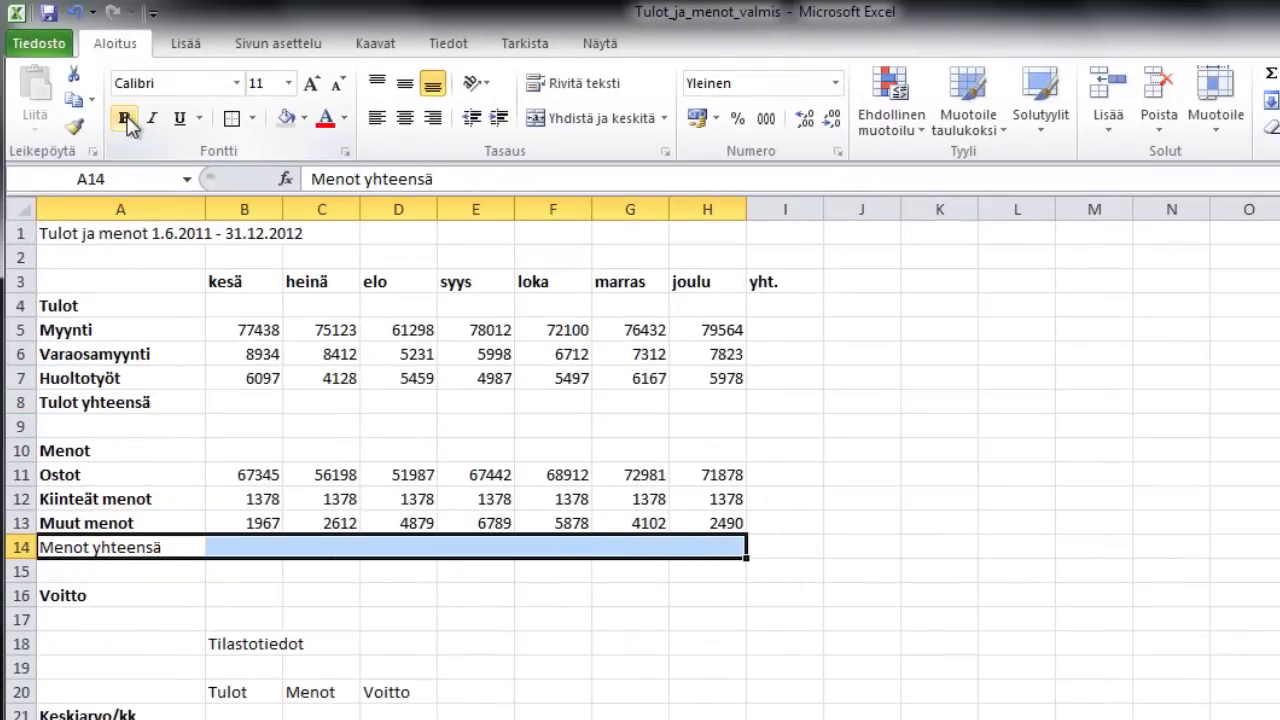
left_click(124, 118)
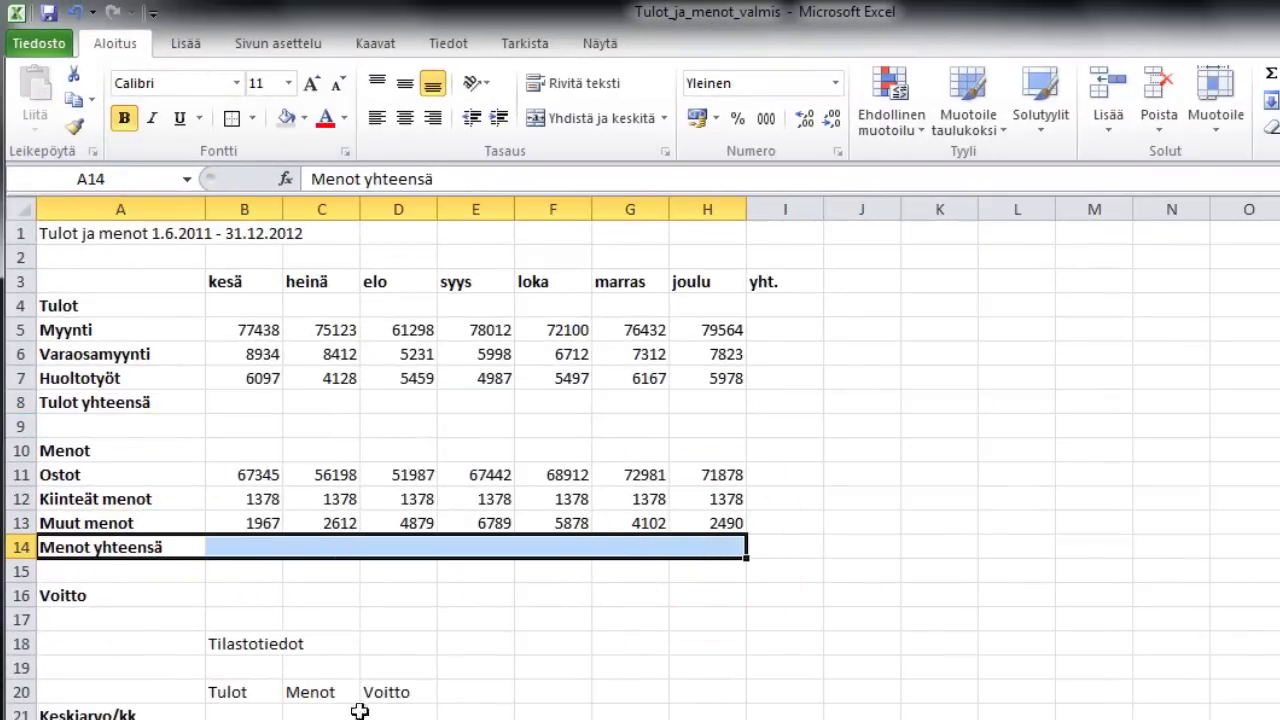
left_click(252, 403)
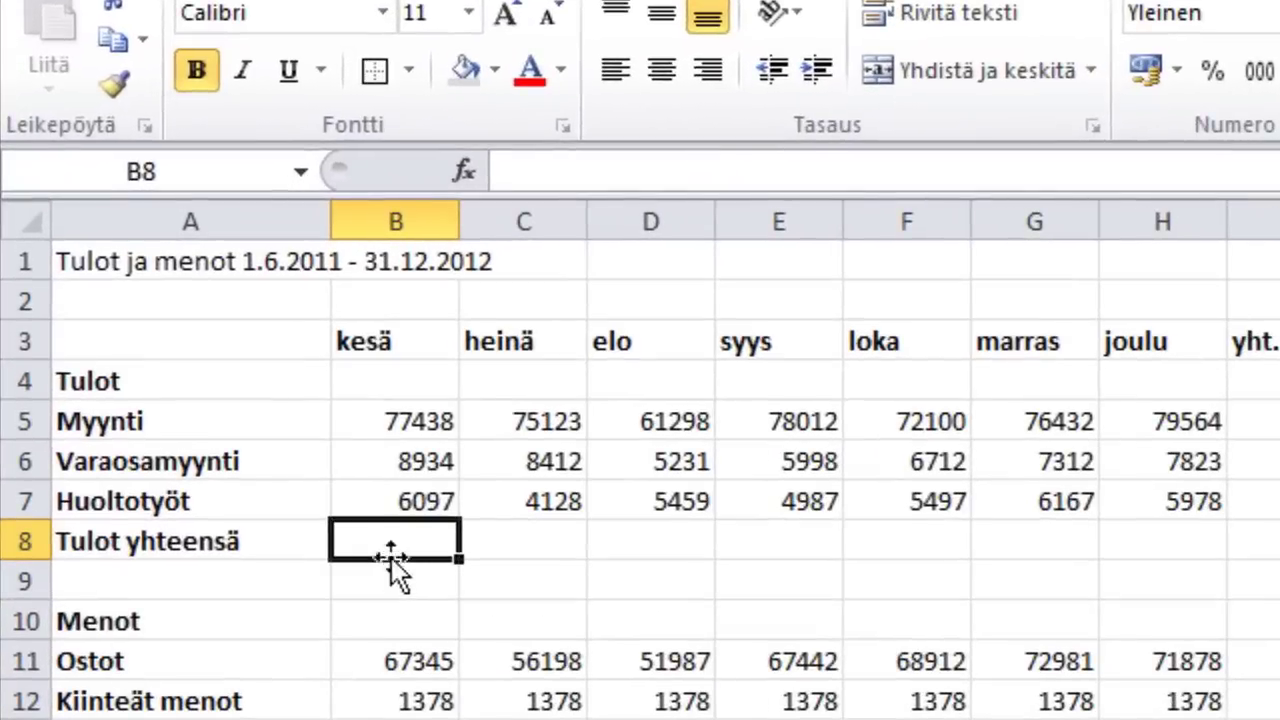
Enter =SUMMA(B5:B7) in B8 for the kesä income total
left_click_drag(416, 425, 410, 490)
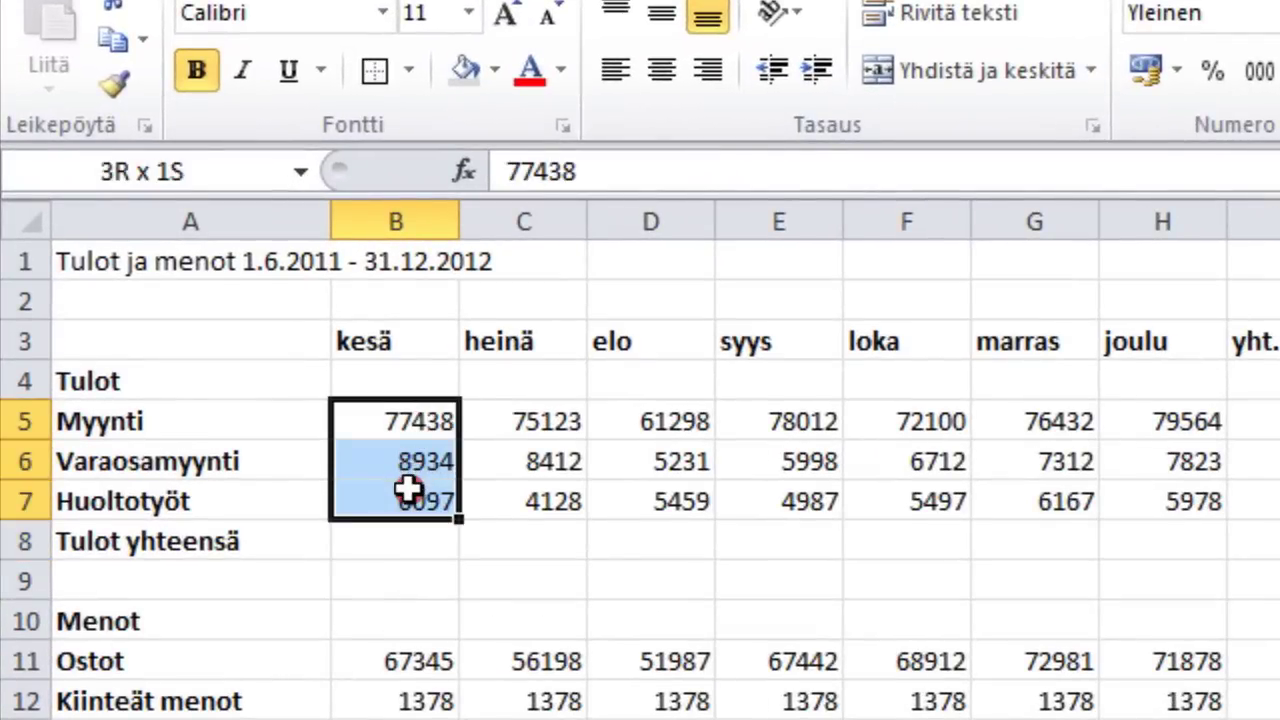
left_click(400, 545)
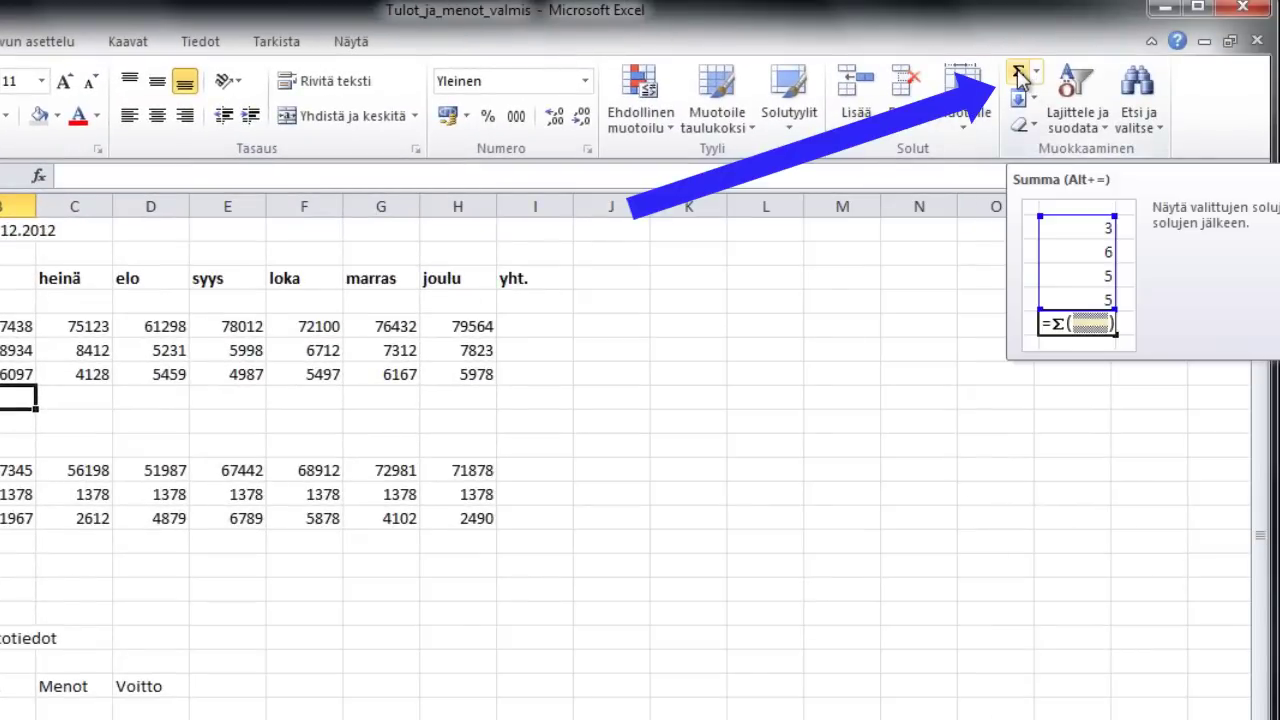
left_click(1019, 76)
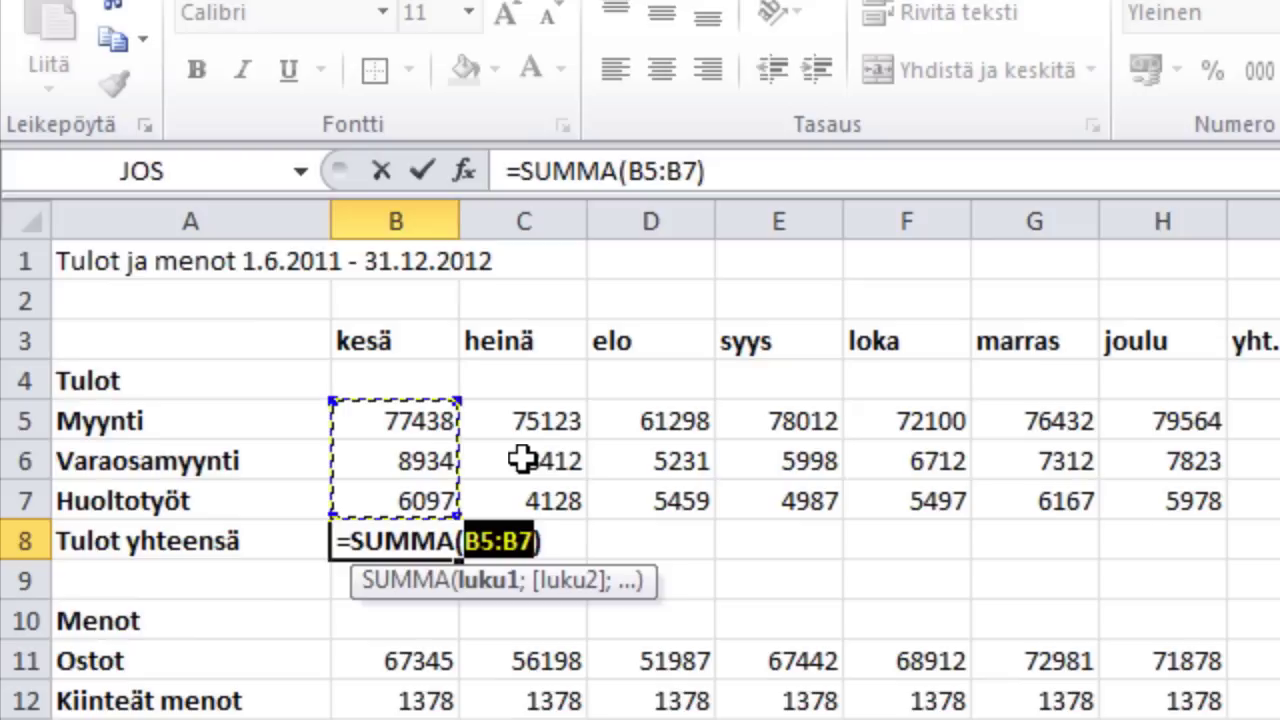
key("Return")
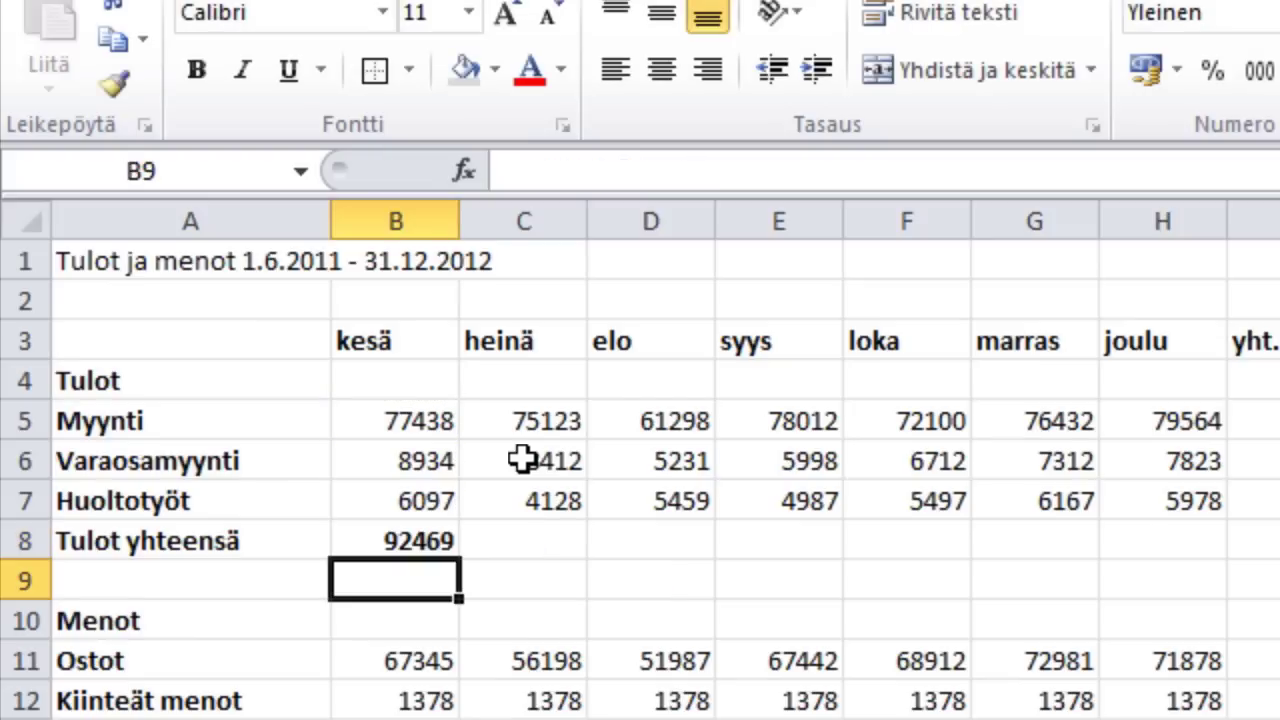
Copy the income total formula across C8:H8, through joulu 93365
left_click(537, 540)
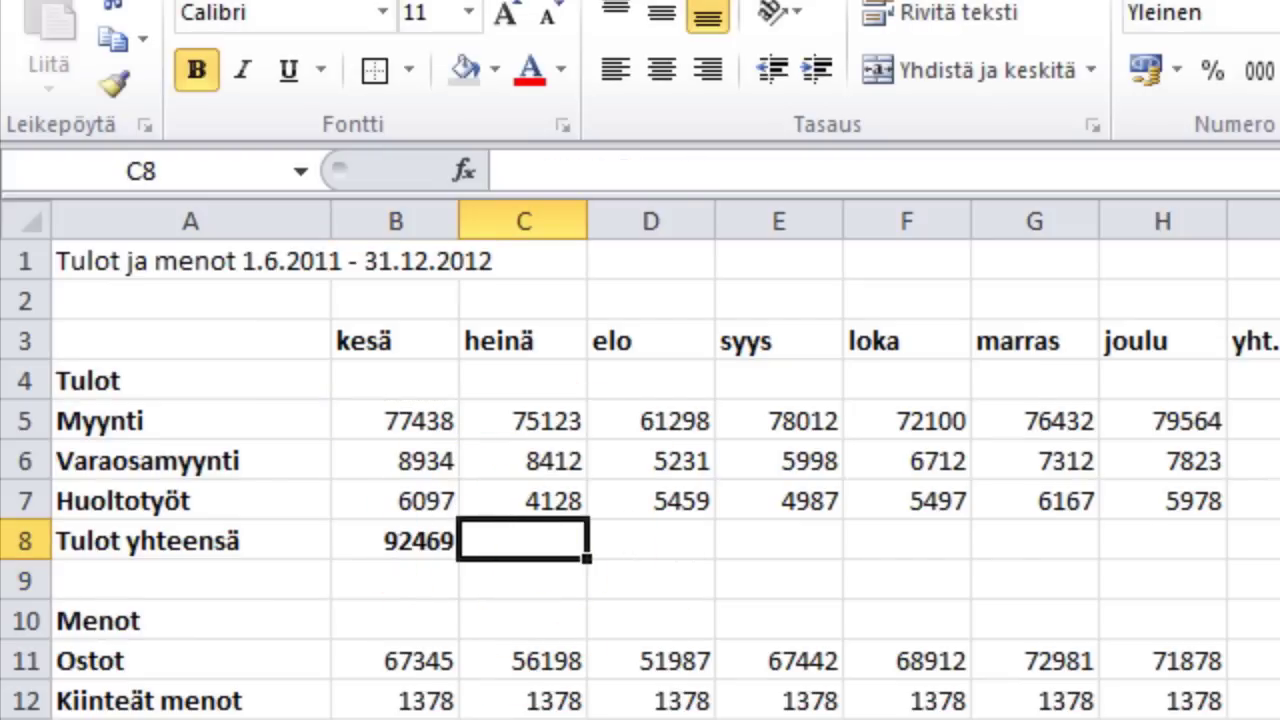
left_click(398, 545)
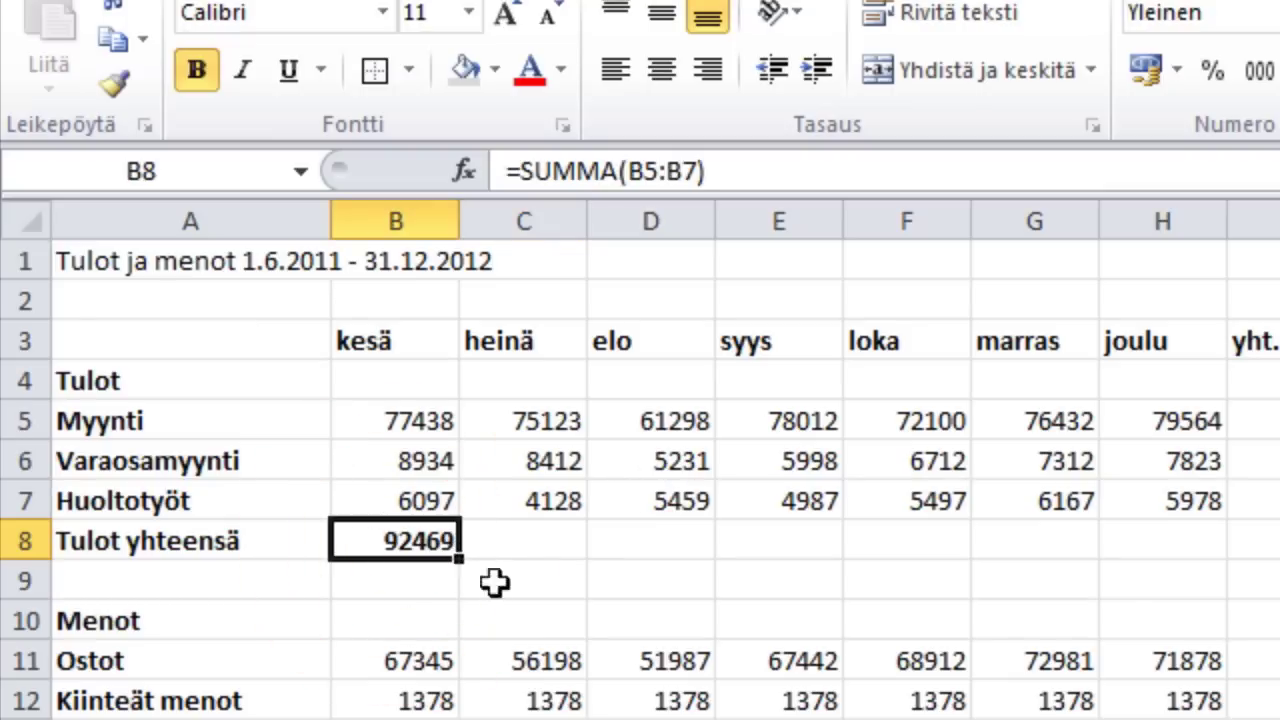
left_click(398, 540)
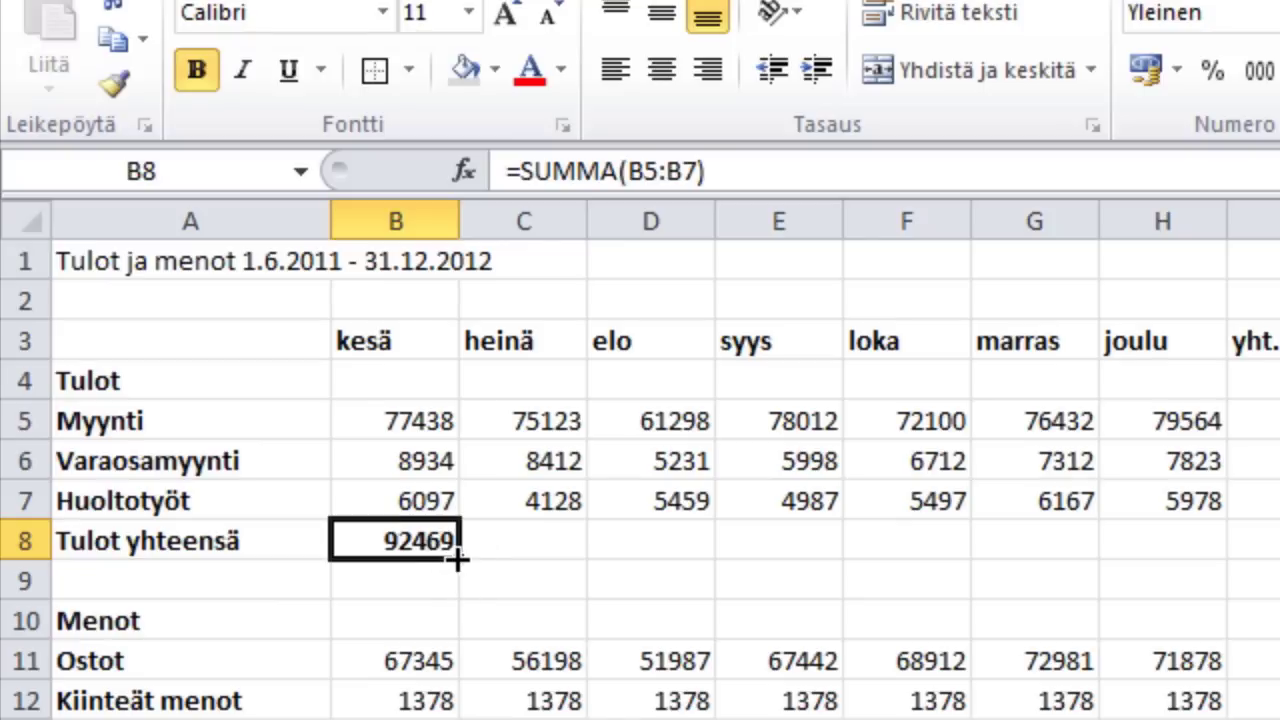
left_click(459, 560)
left_click_drag(459, 560, 1184, 543)
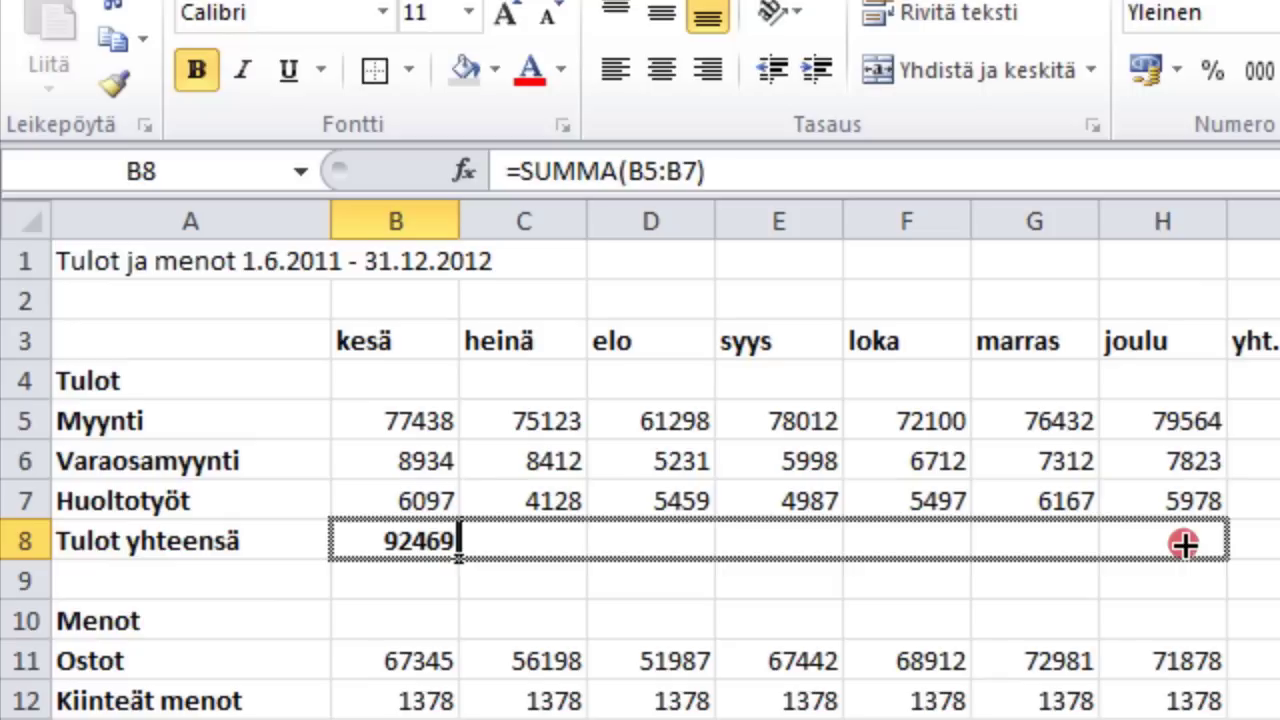
left_click_drag(1184, 543, 1182, 541)
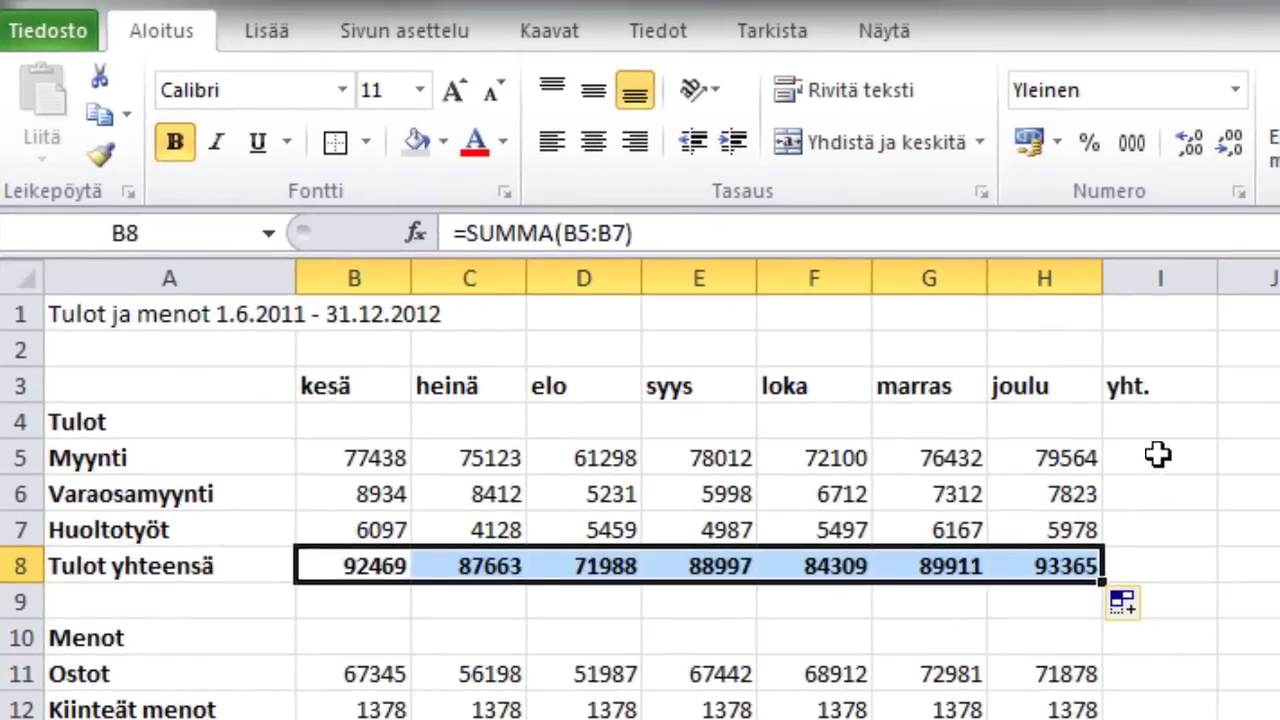
left_click(1157, 455)
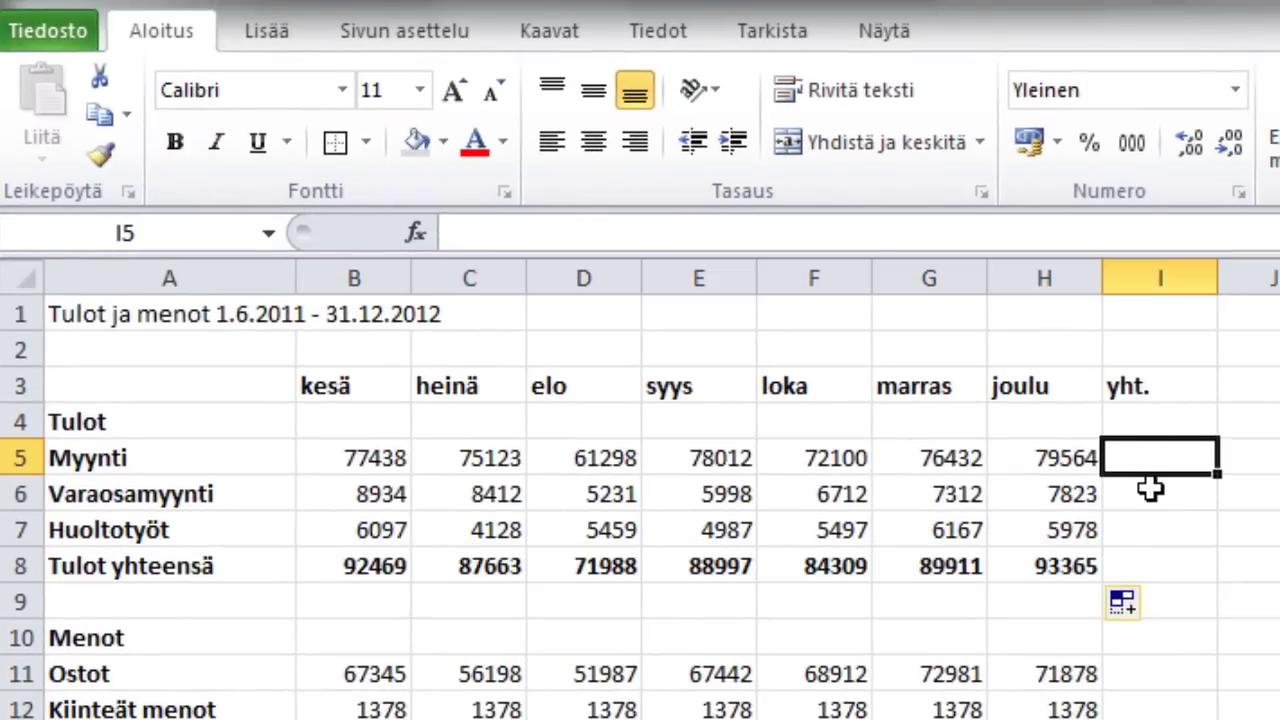
Add an AutoSum yearly total for Myynti in I5, giving 519967
left_click(1146, 506)
left_click(1146, 531)
left_click(1146, 564)
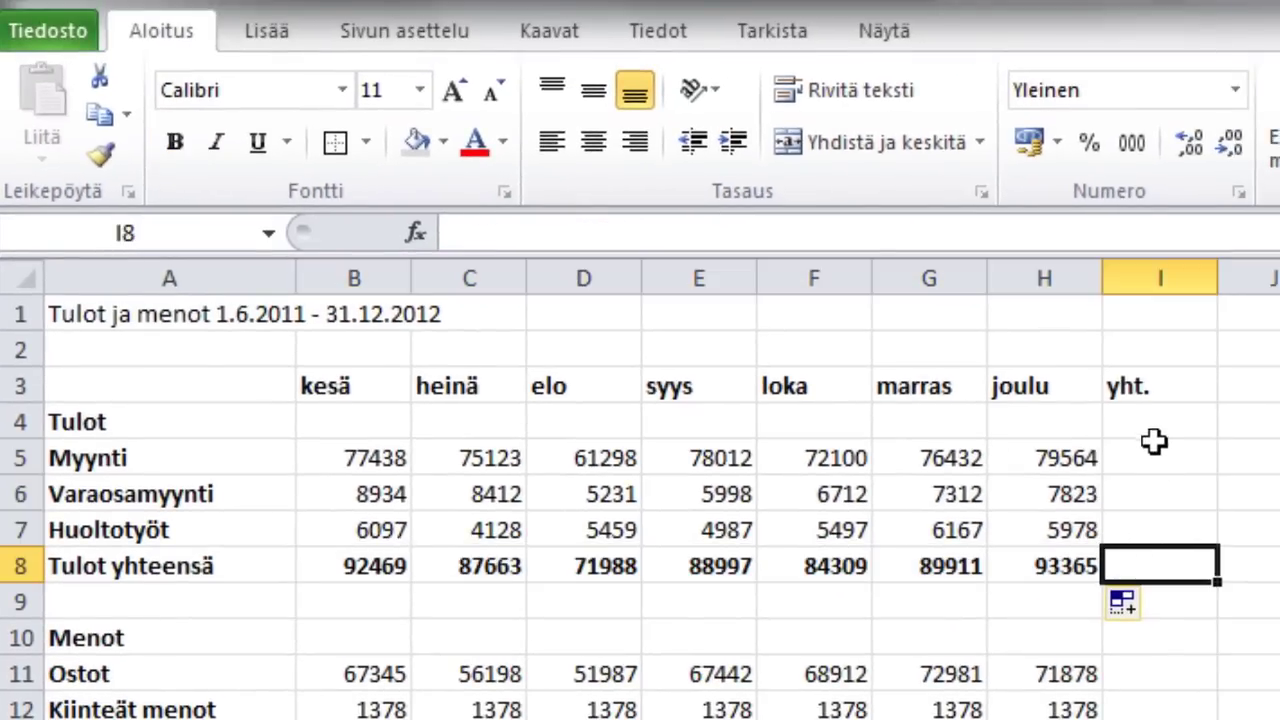
left_click(1146, 455)
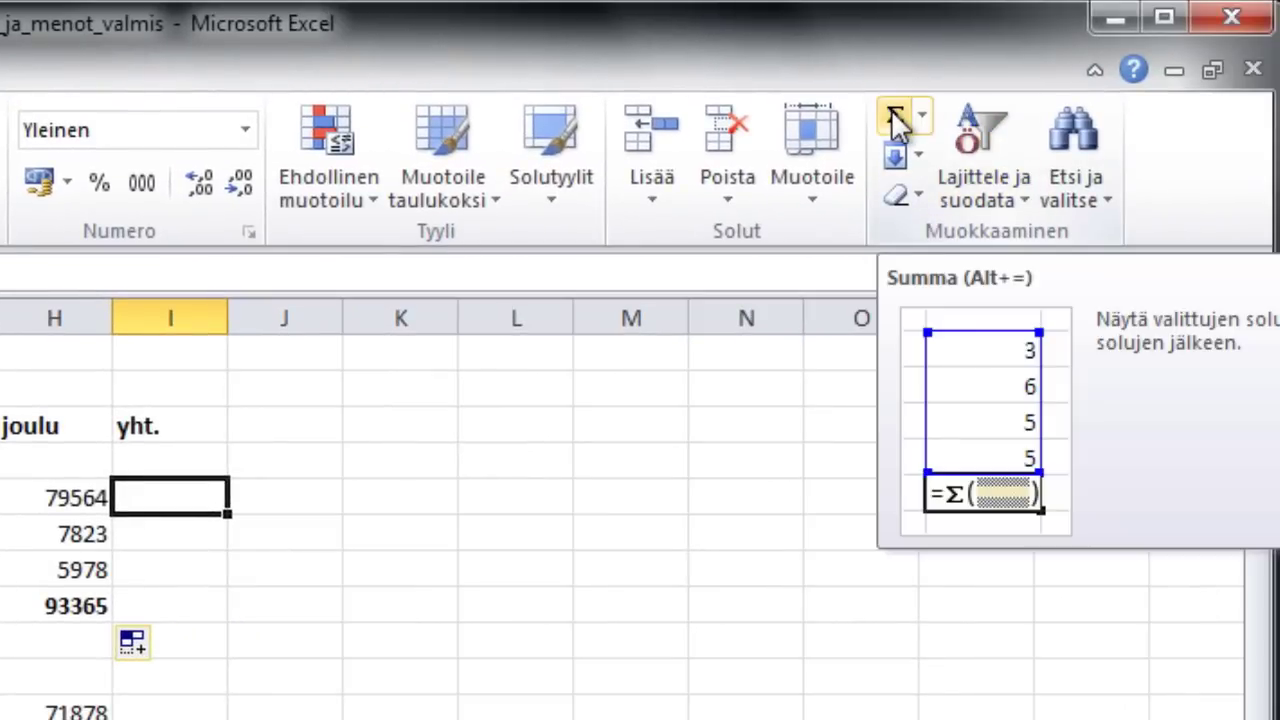
left_click(894, 117)
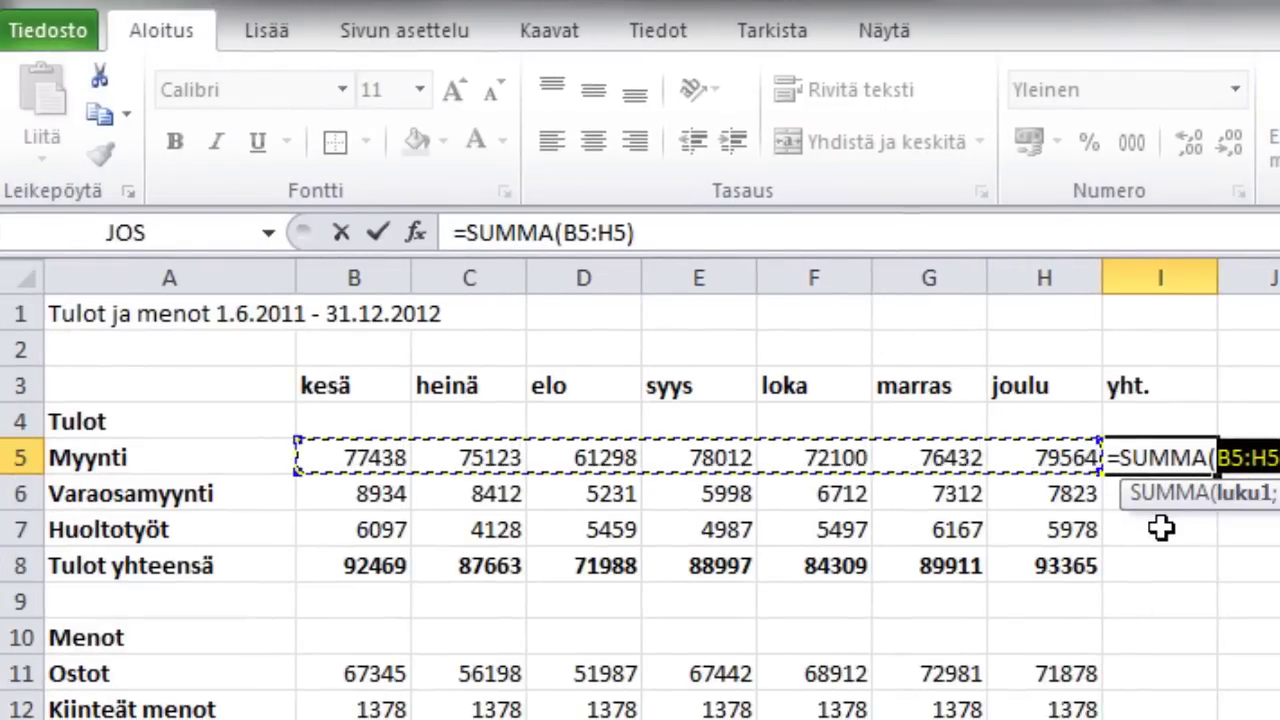
key("Return")
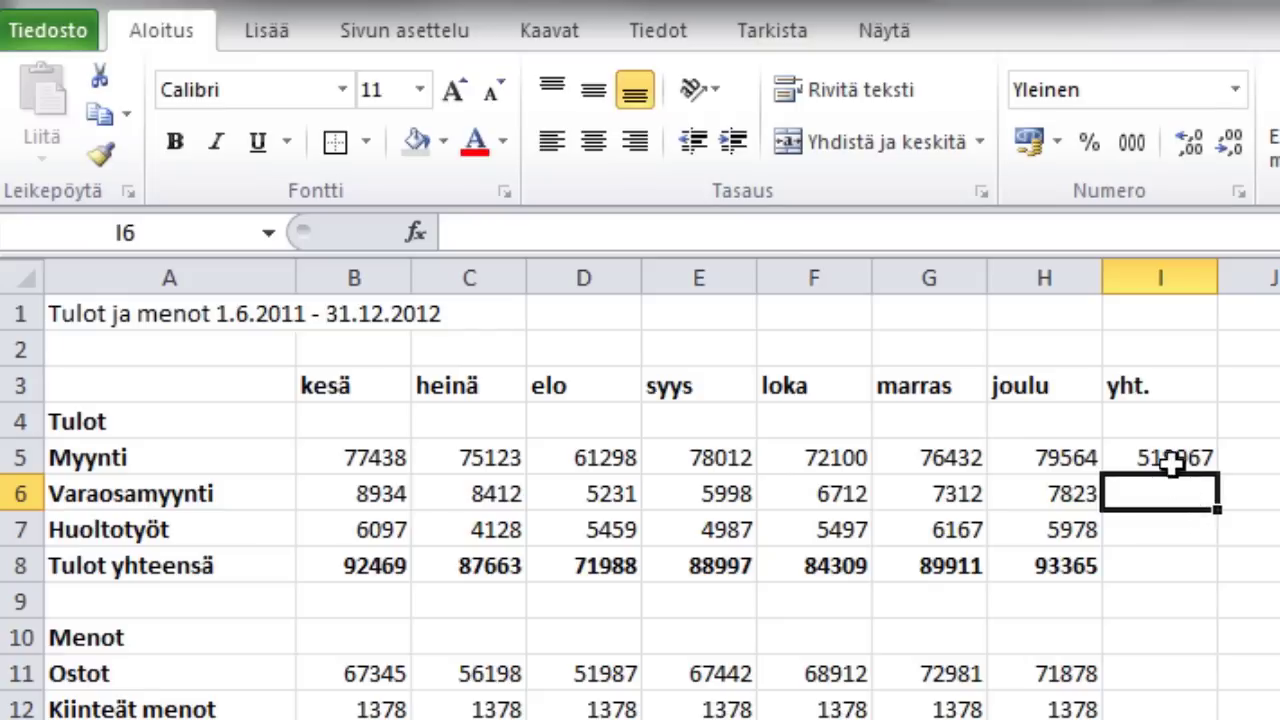
Copy the yearly total down to I8 (overall 608702) and bold I5:I8
left_click(1168, 457)
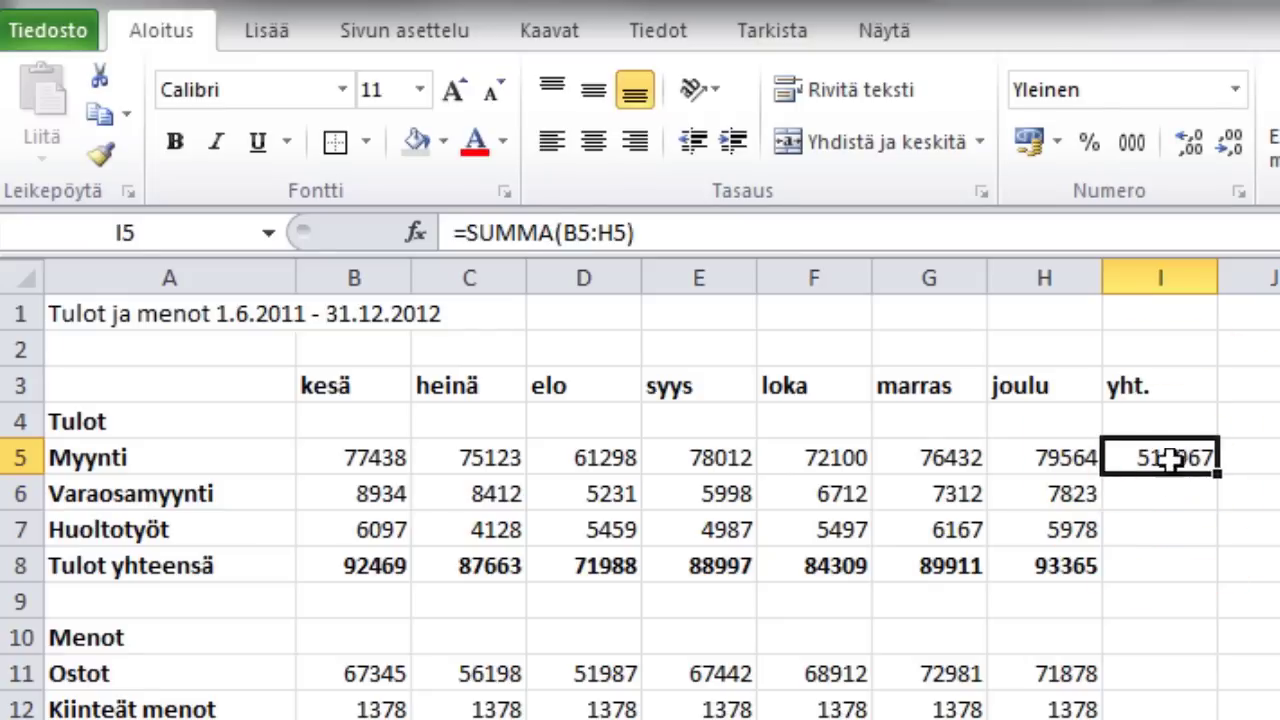
left_click_drag(1217, 468, 1212, 572)
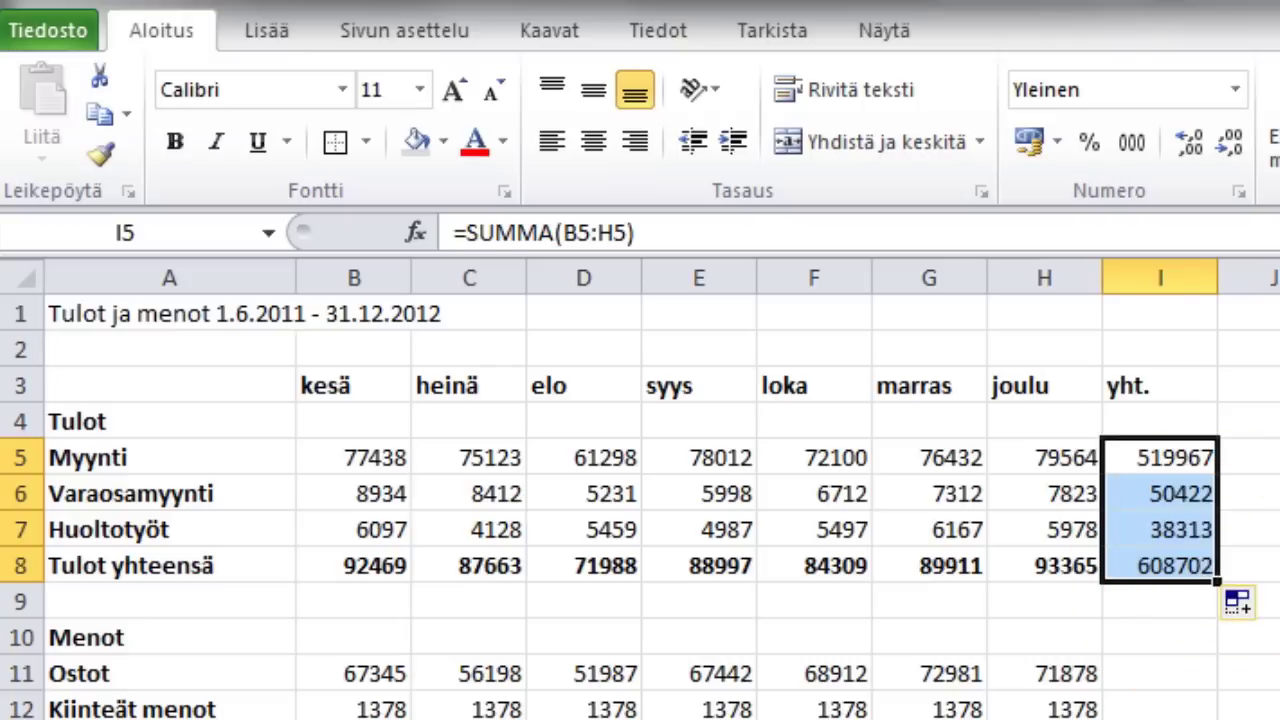
left_click(1245, 530)
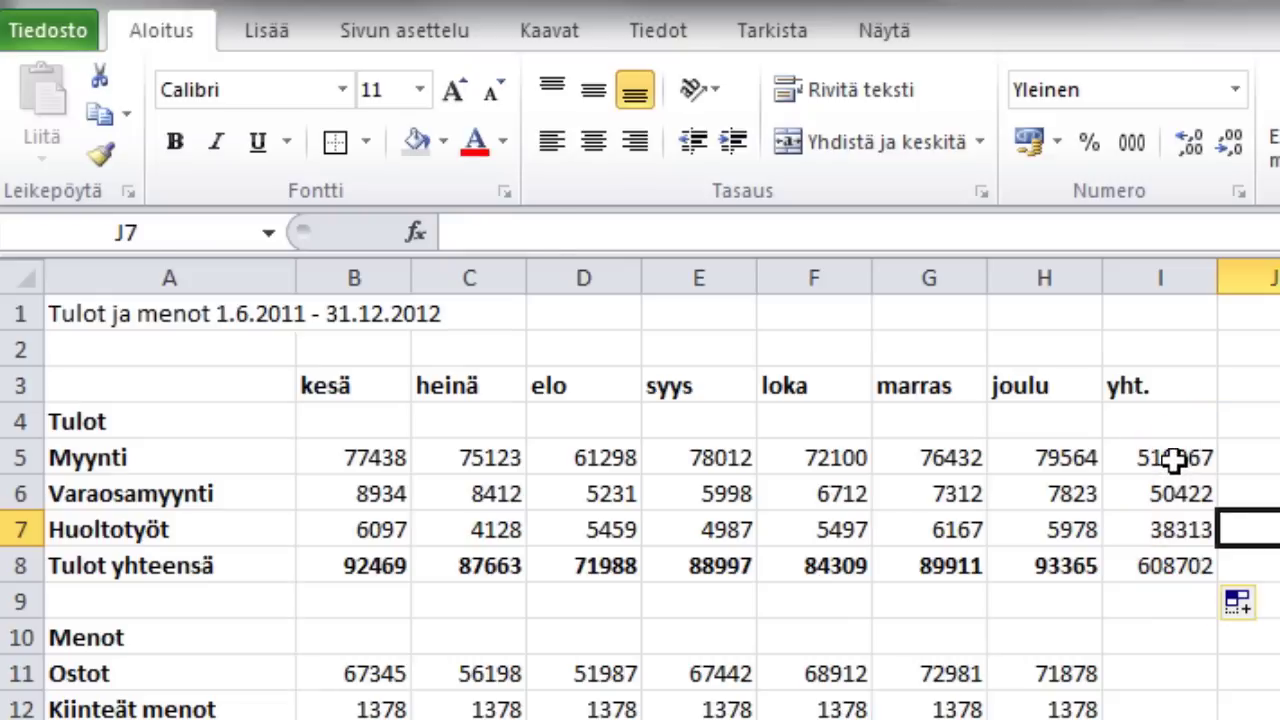
left_click_drag(1174, 458, 1166, 566)
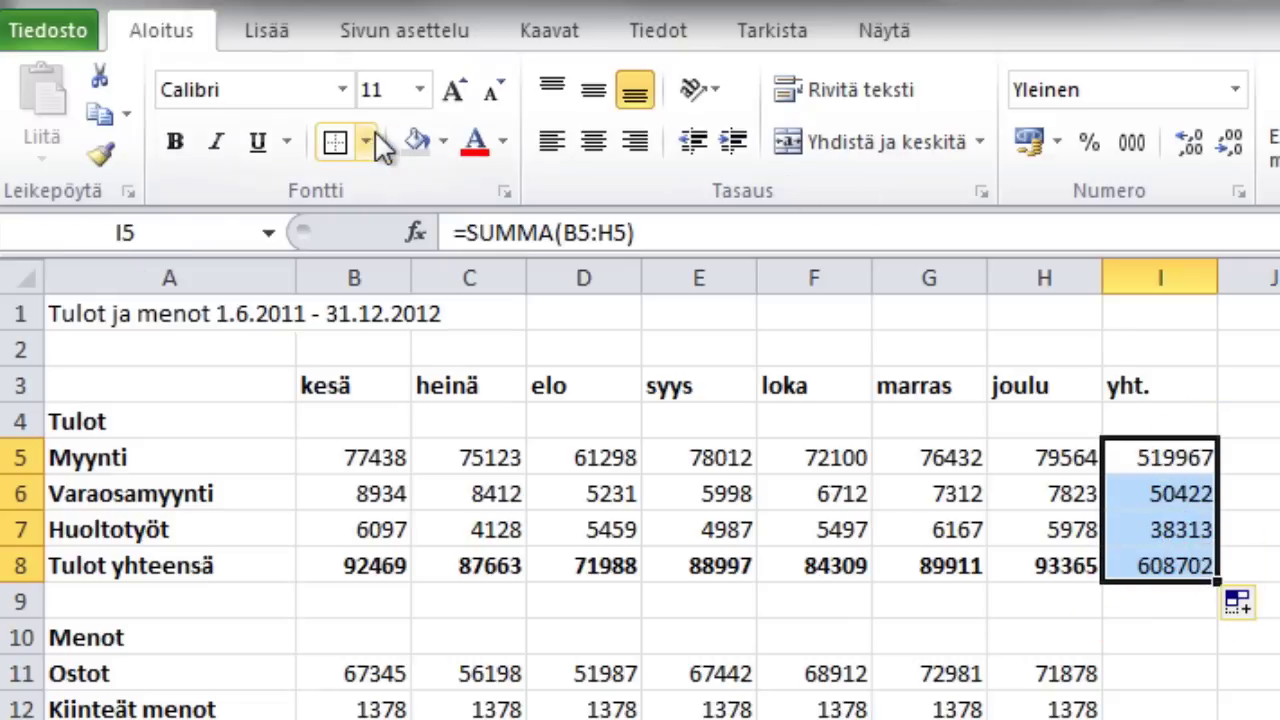
left_click(172, 140)
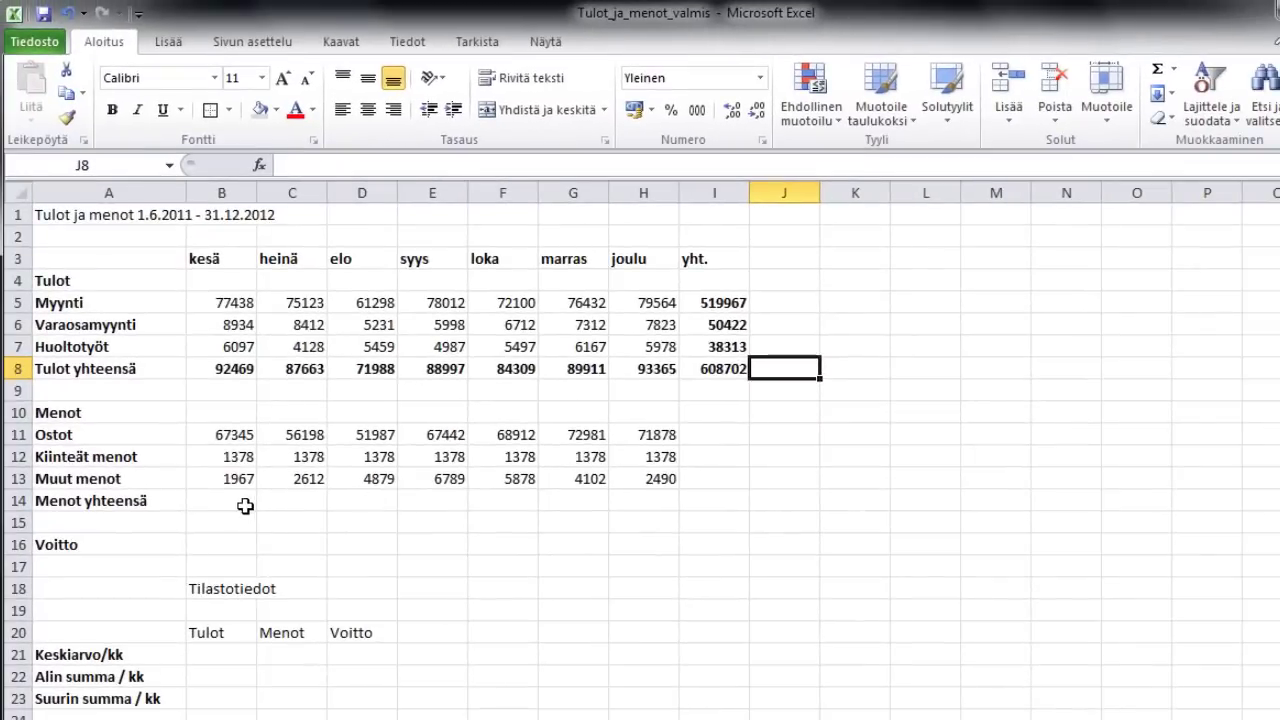
AutoSum the kesä expenses into B14 and copy the total across C14:H14
left_click(221, 505)
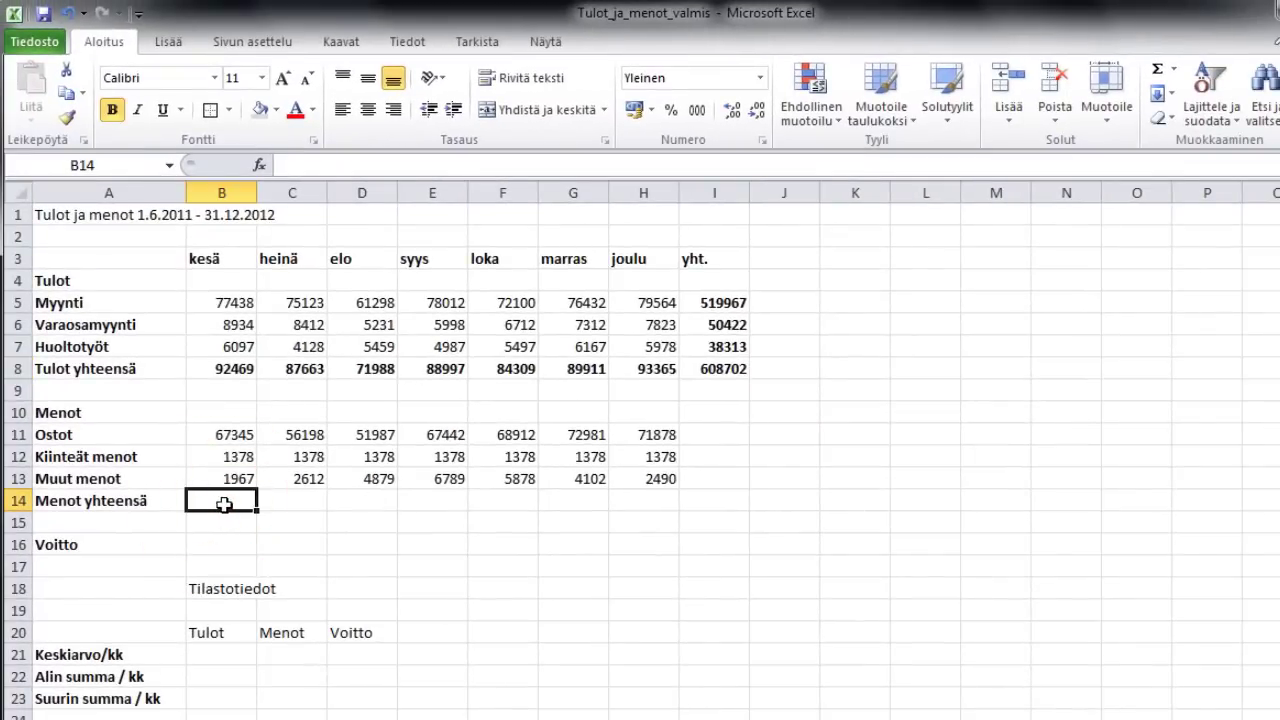
left_click(1157, 69)
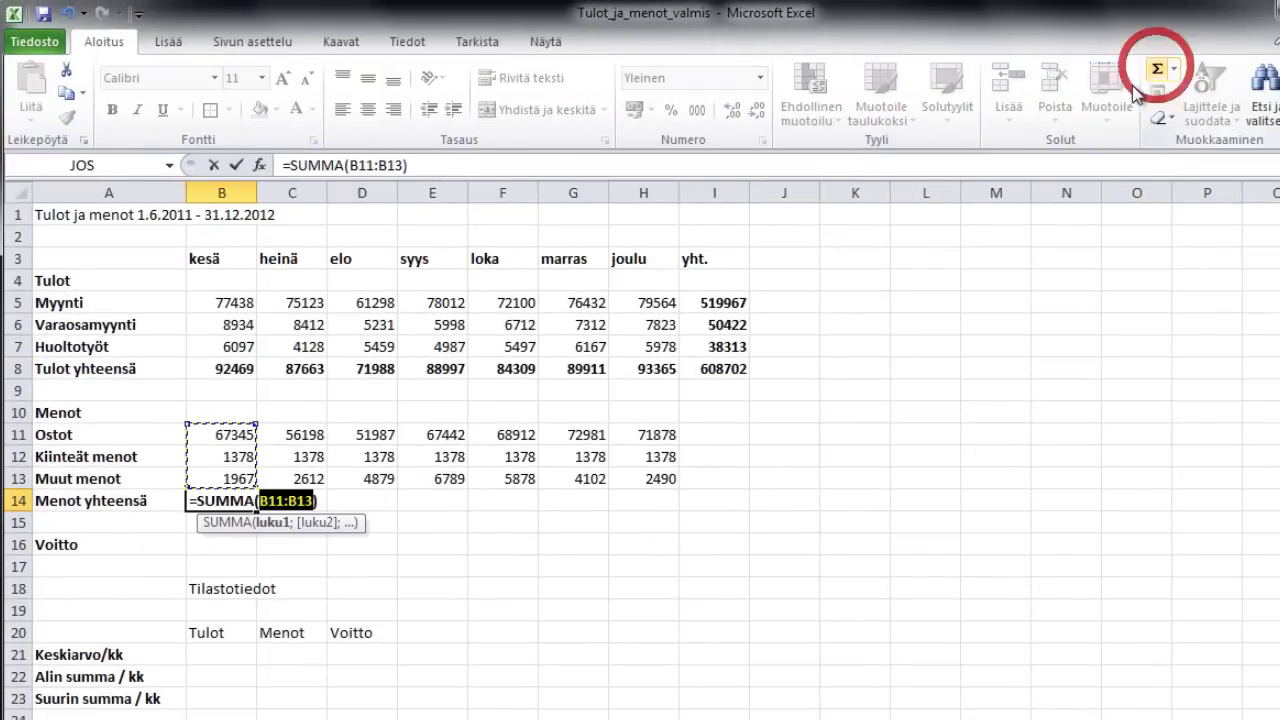
key("Return")
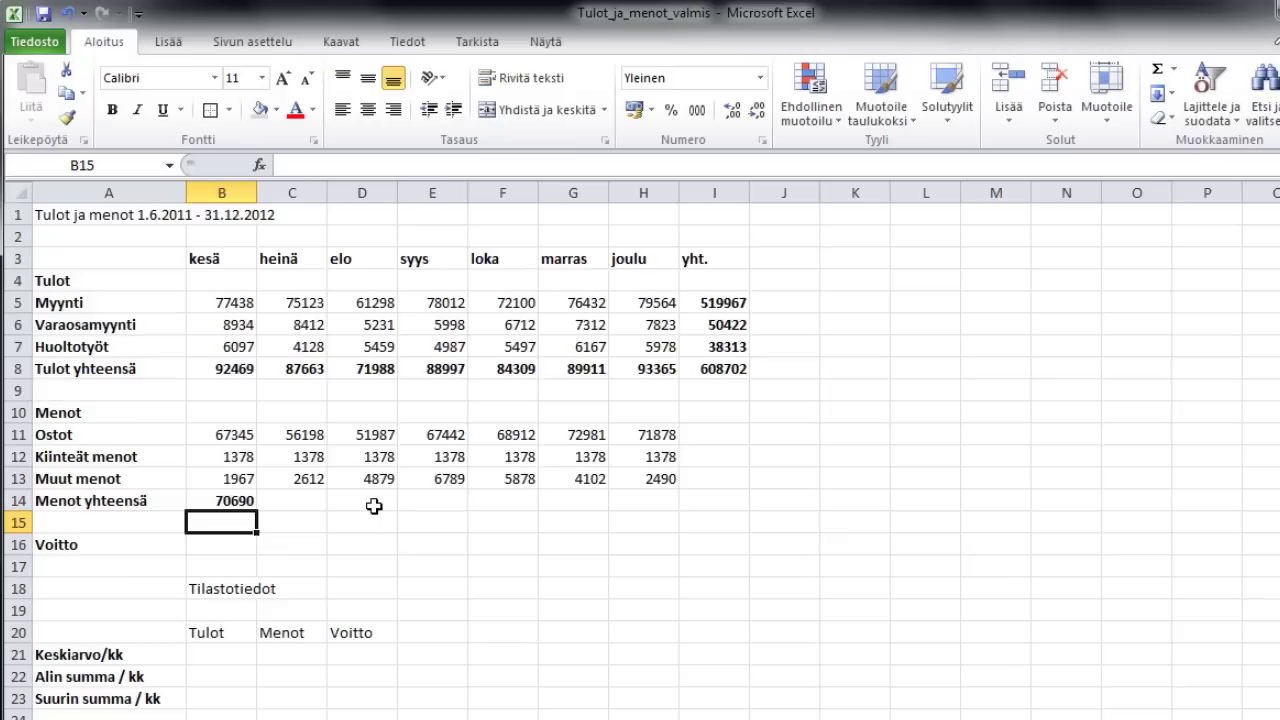
left_click(230, 504)
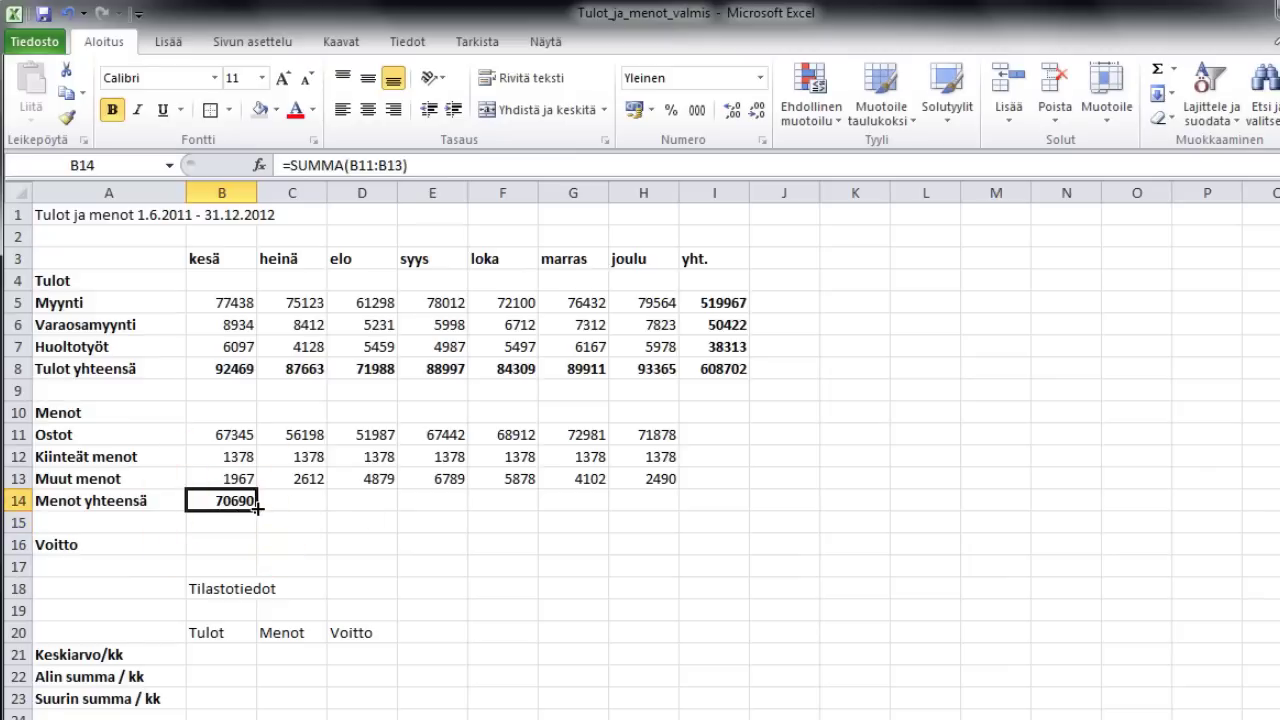
left_click_drag(257, 509, 662, 506)
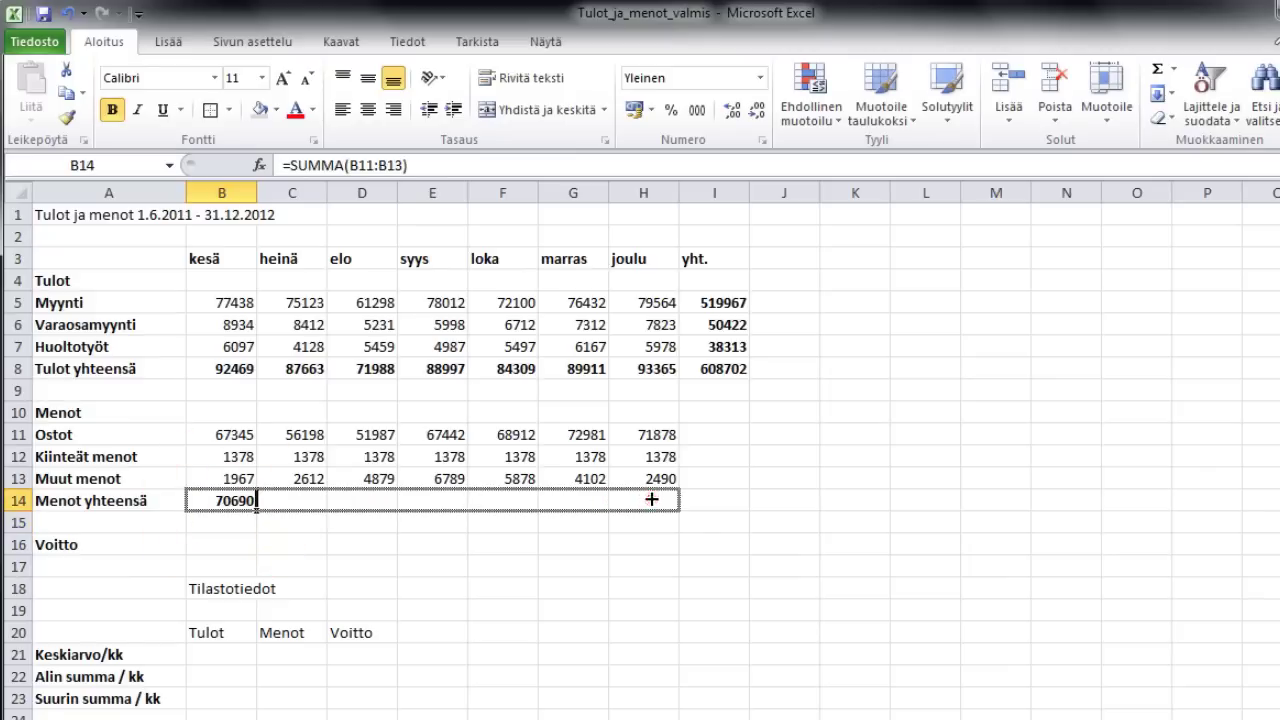
AutoSum Ostot into I11 (456743), fill down to I14 (495106), and bold these totals
left_click(711, 436)
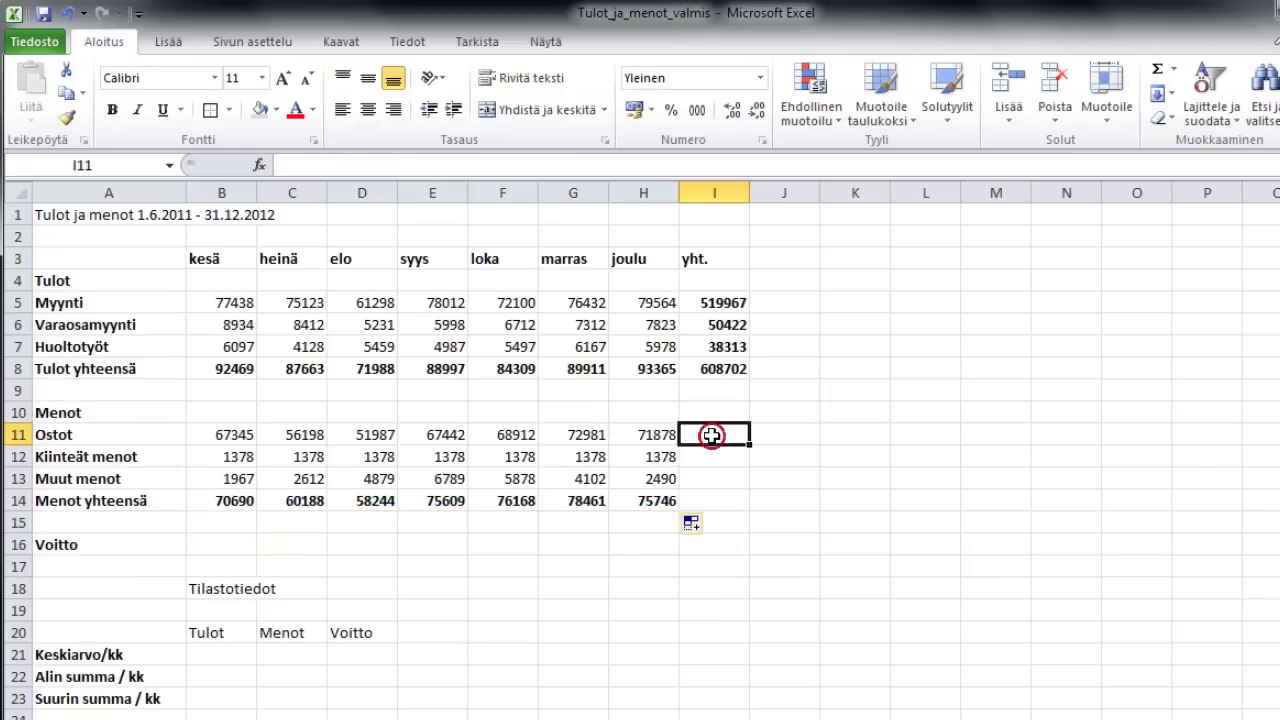
left_click(1157, 70)
key("Return")
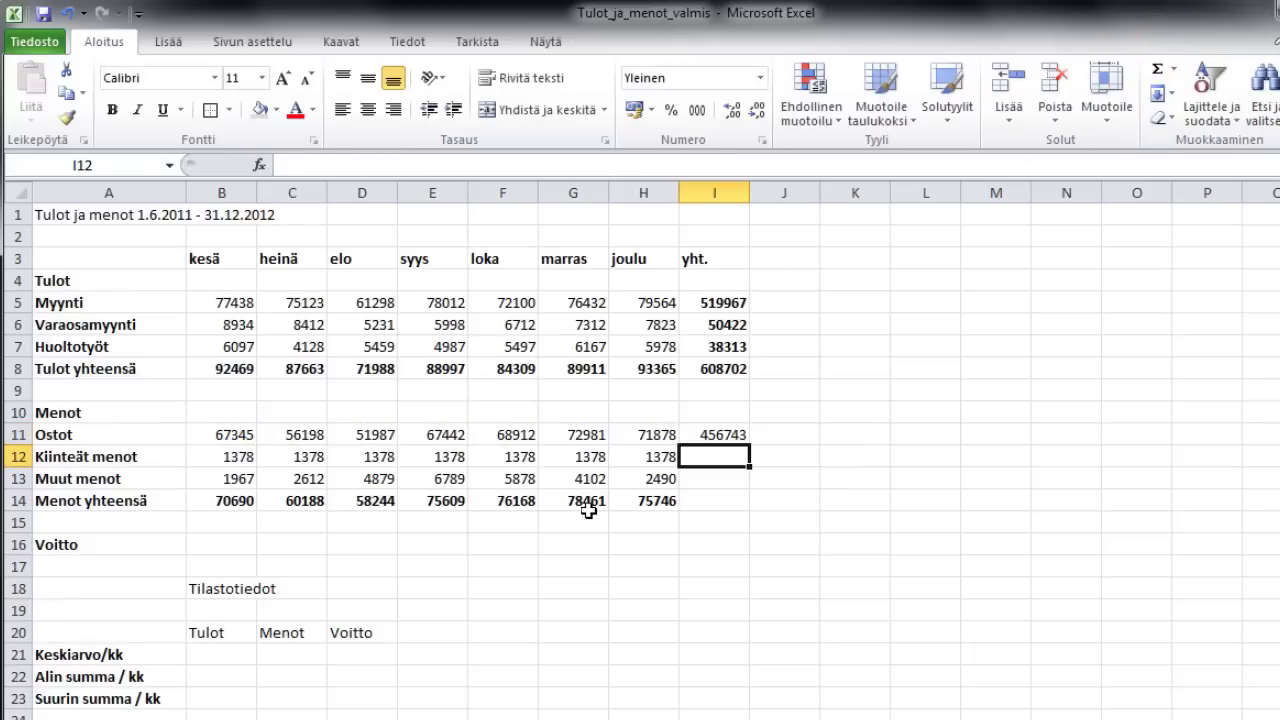
left_click(731, 434)
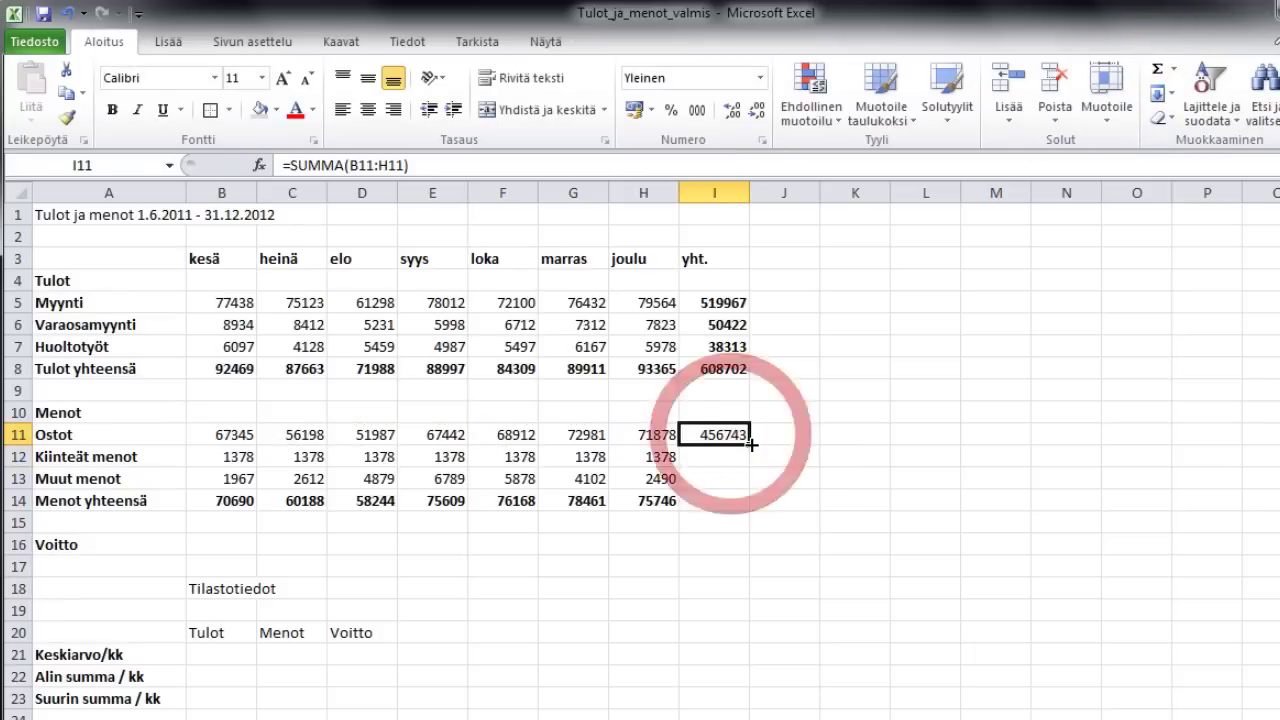
left_click_drag(748, 445, 746, 502)
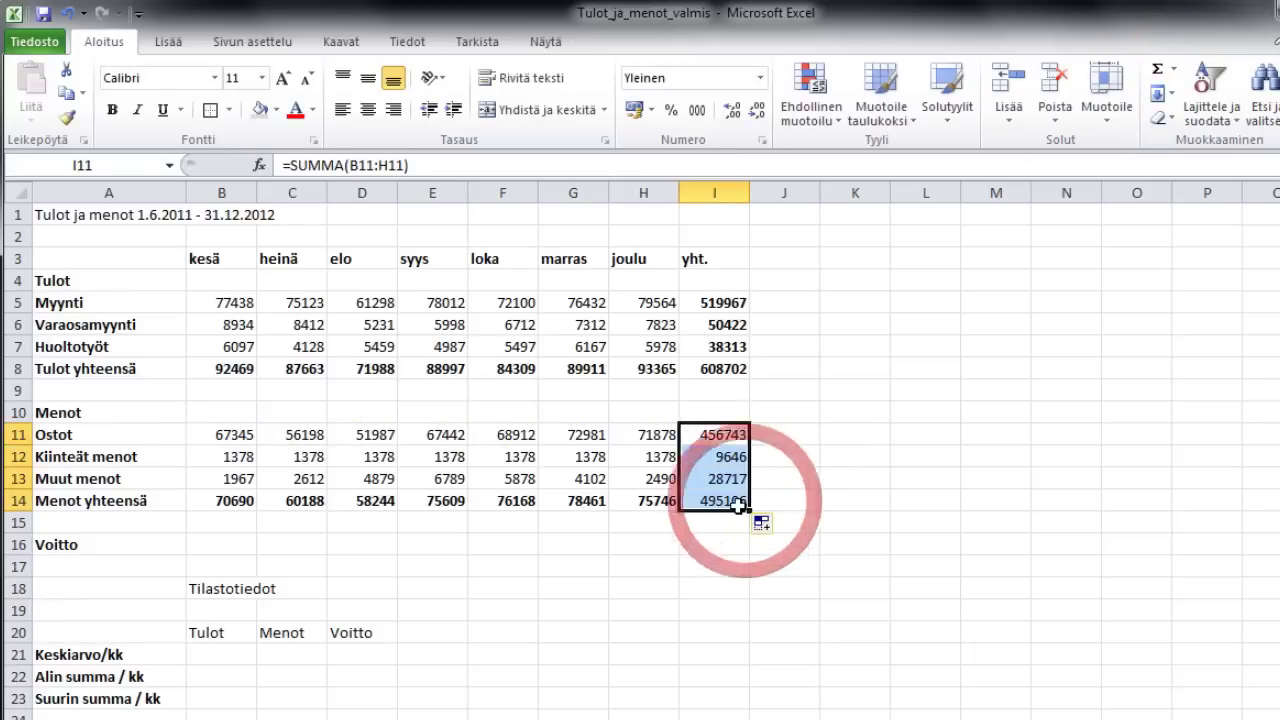
left_click(113, 112)
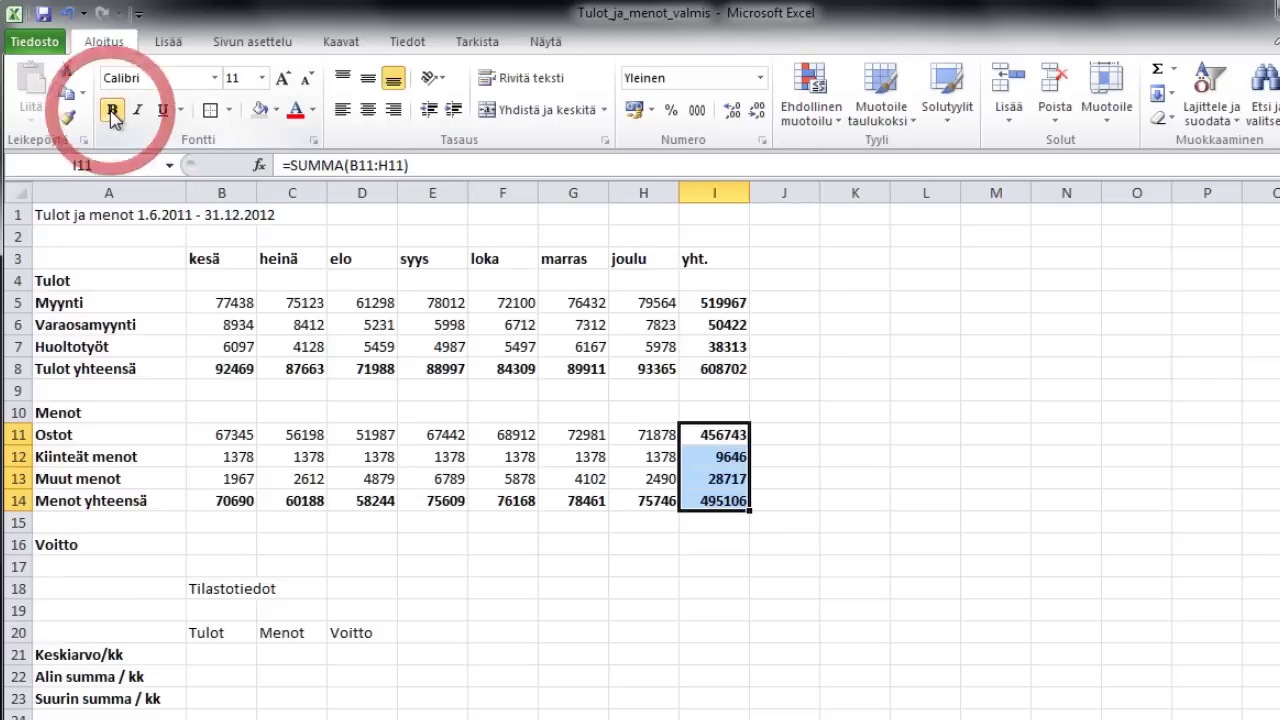
left_click(594, 550)
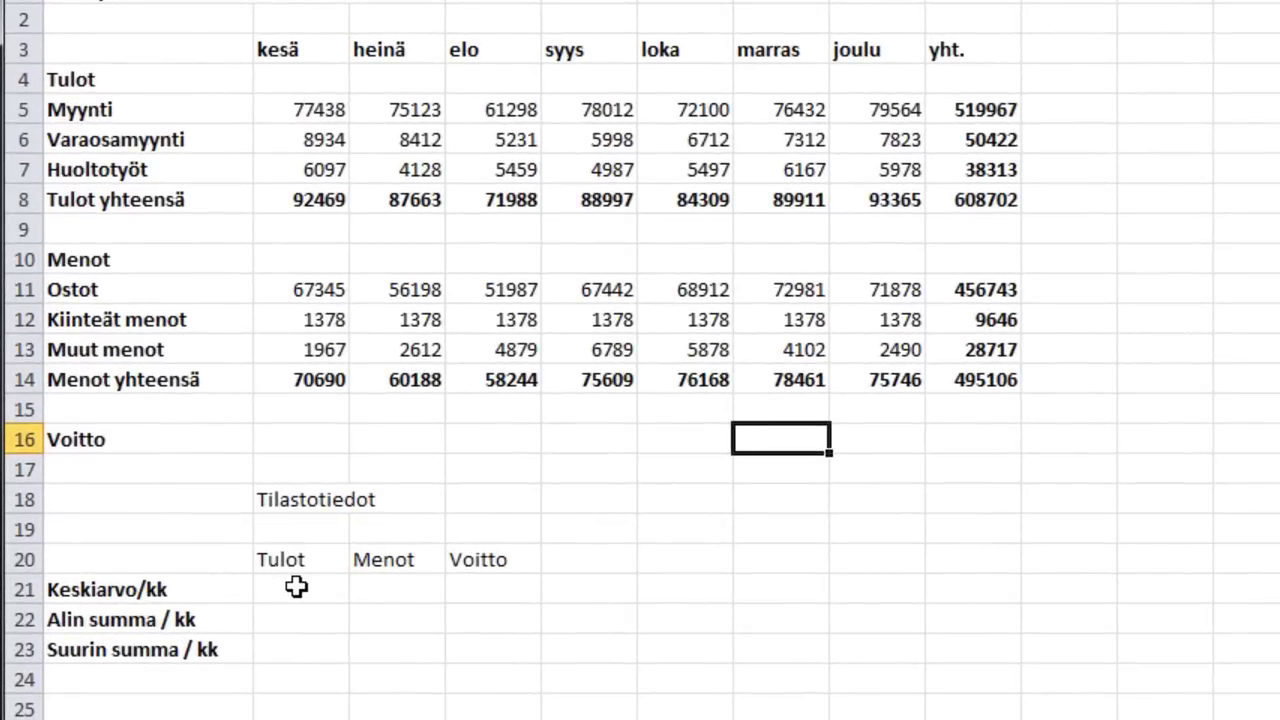
Enter =KESKIARVO(B5:H5) in B21, averaging the Myynti row to 74281
left_click(296, 587)
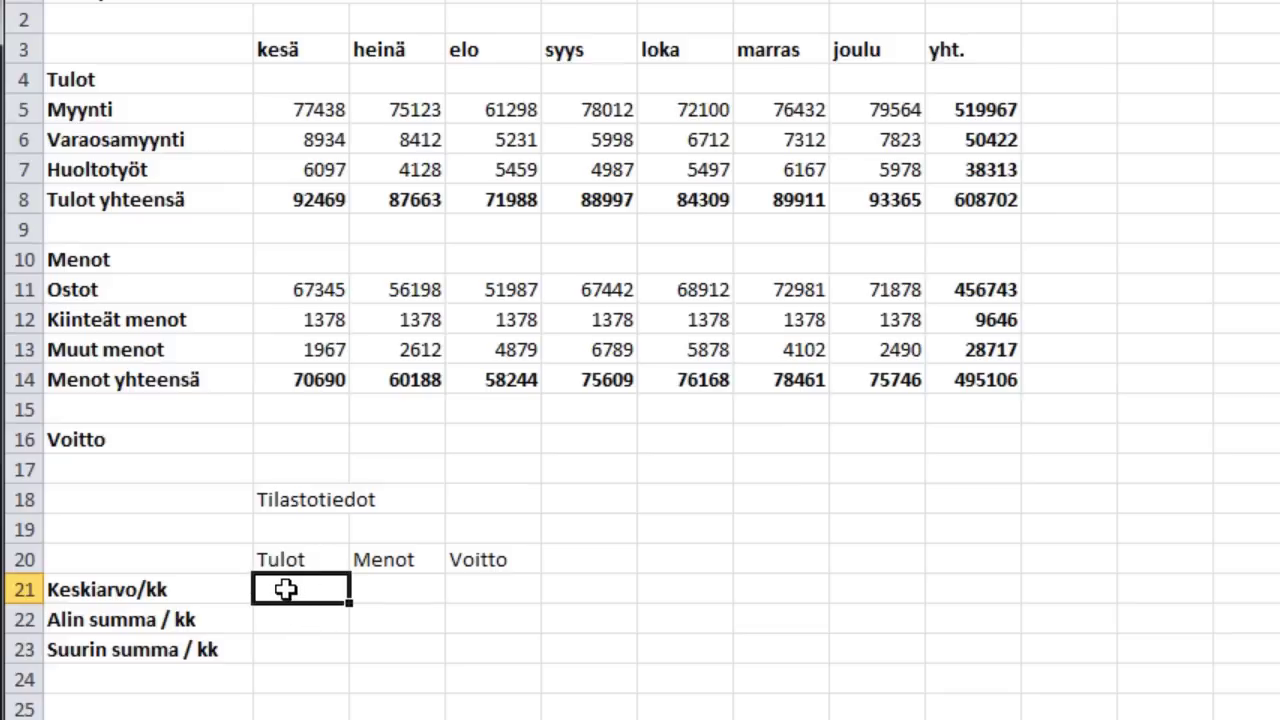
left_click(300, 588)
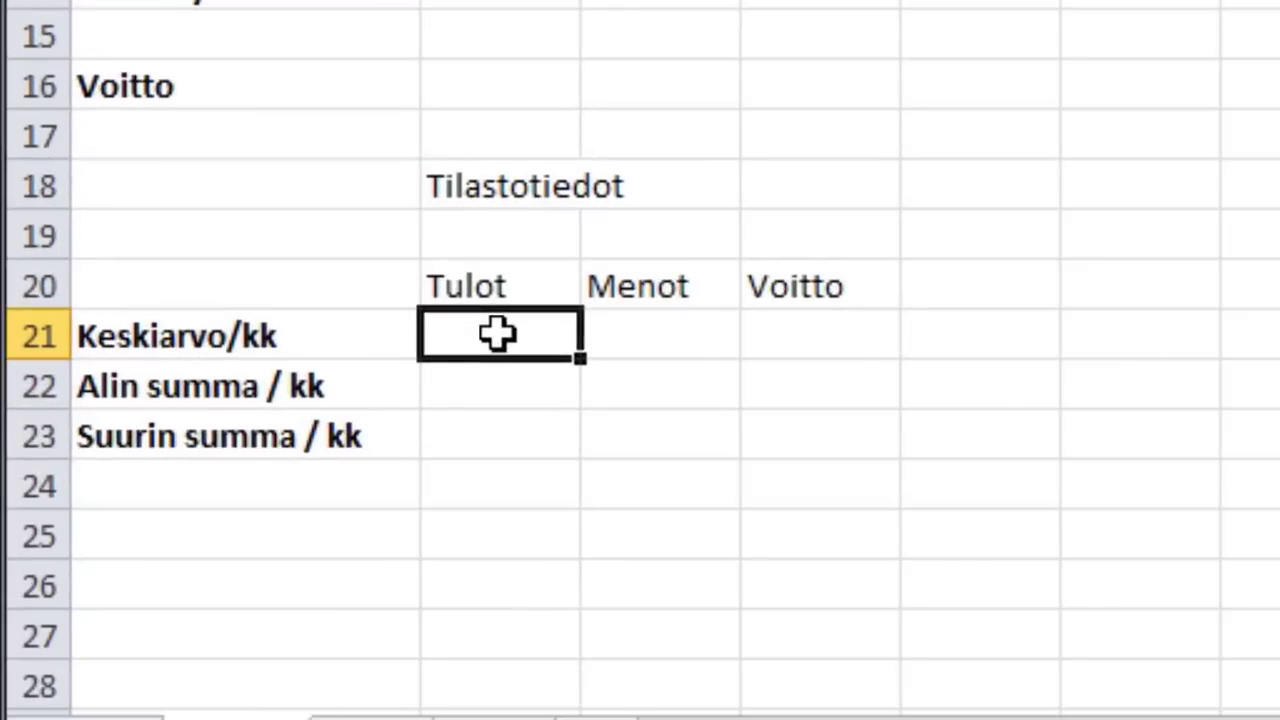
type("=keskia")
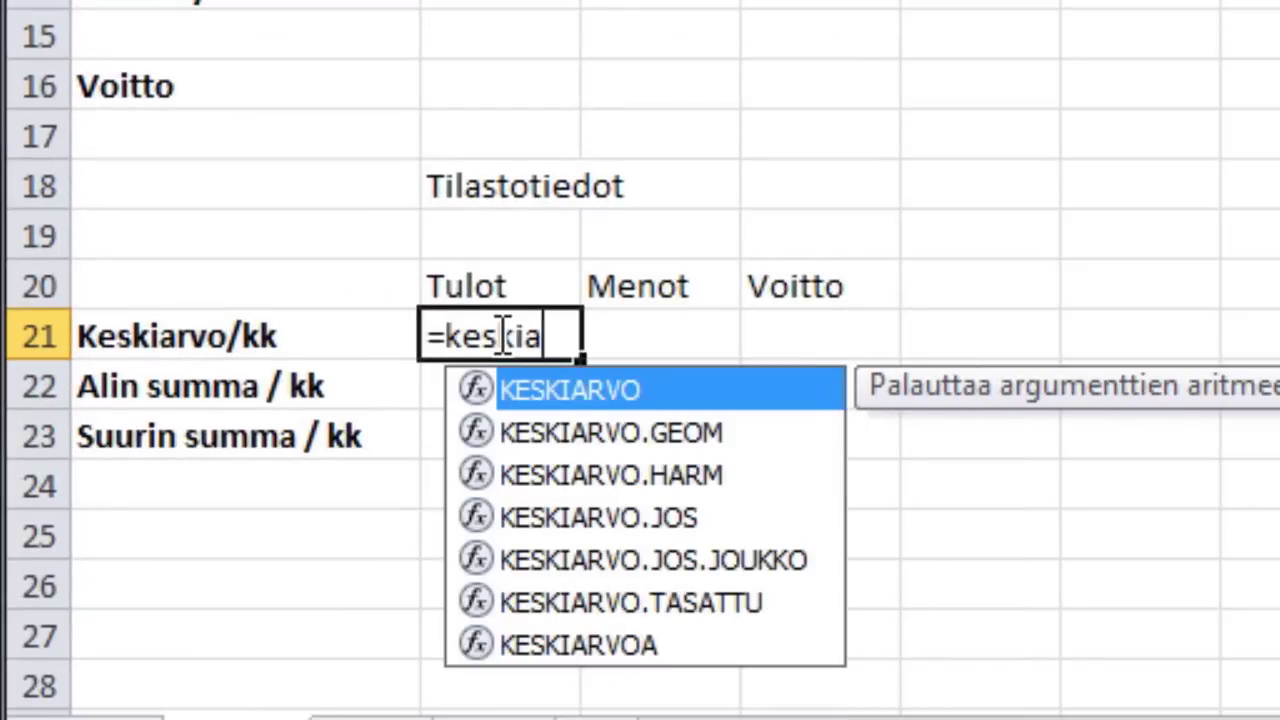
type("r")
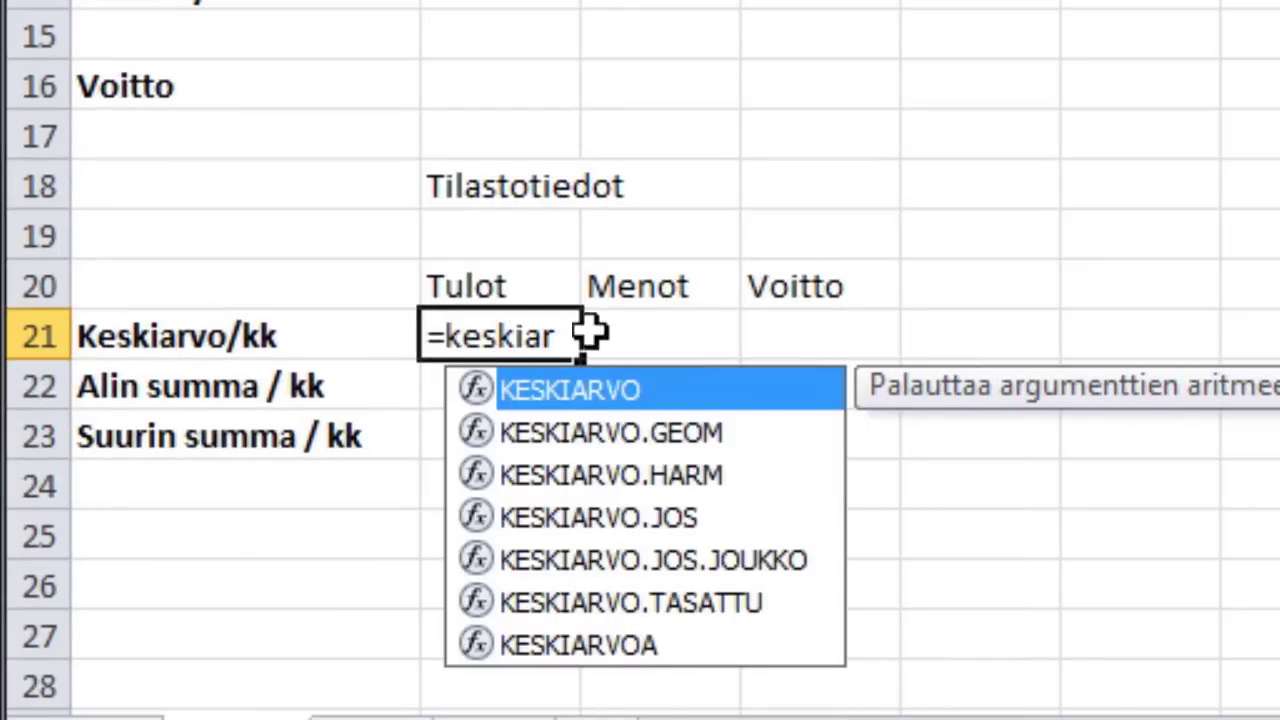
double_click(572, 392)
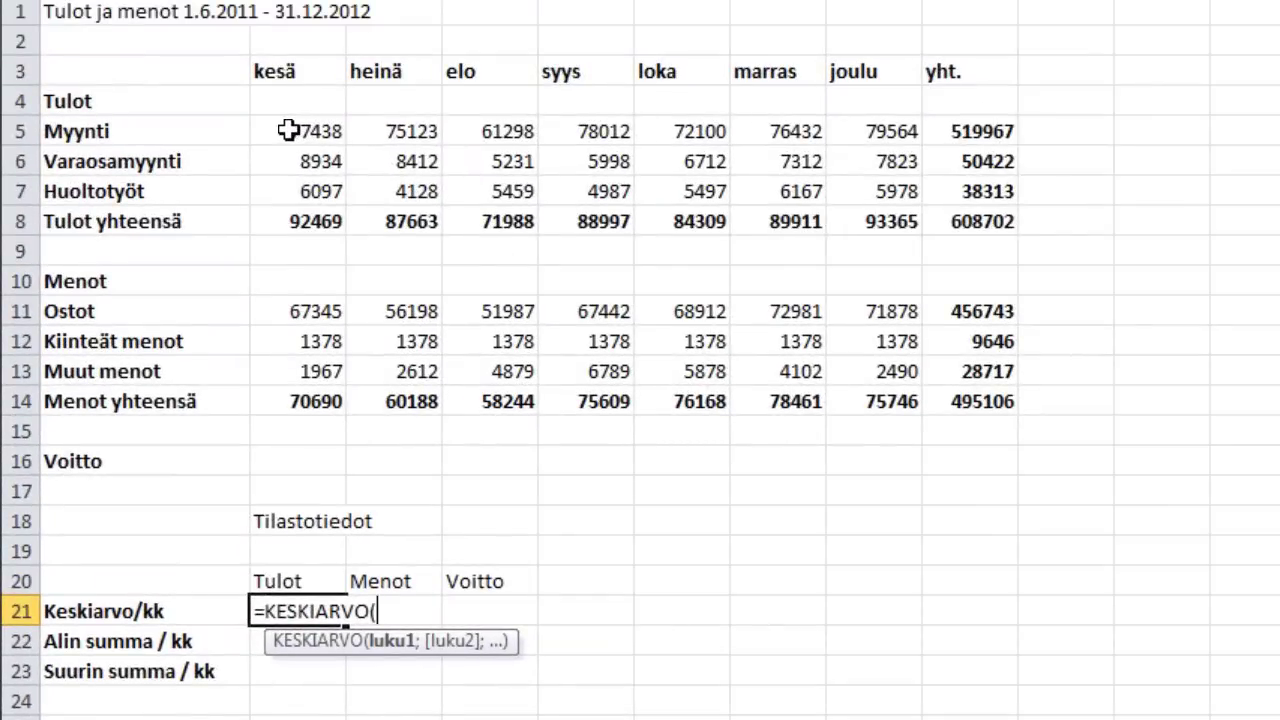
left_click_drag(288, 130, 866, 132)
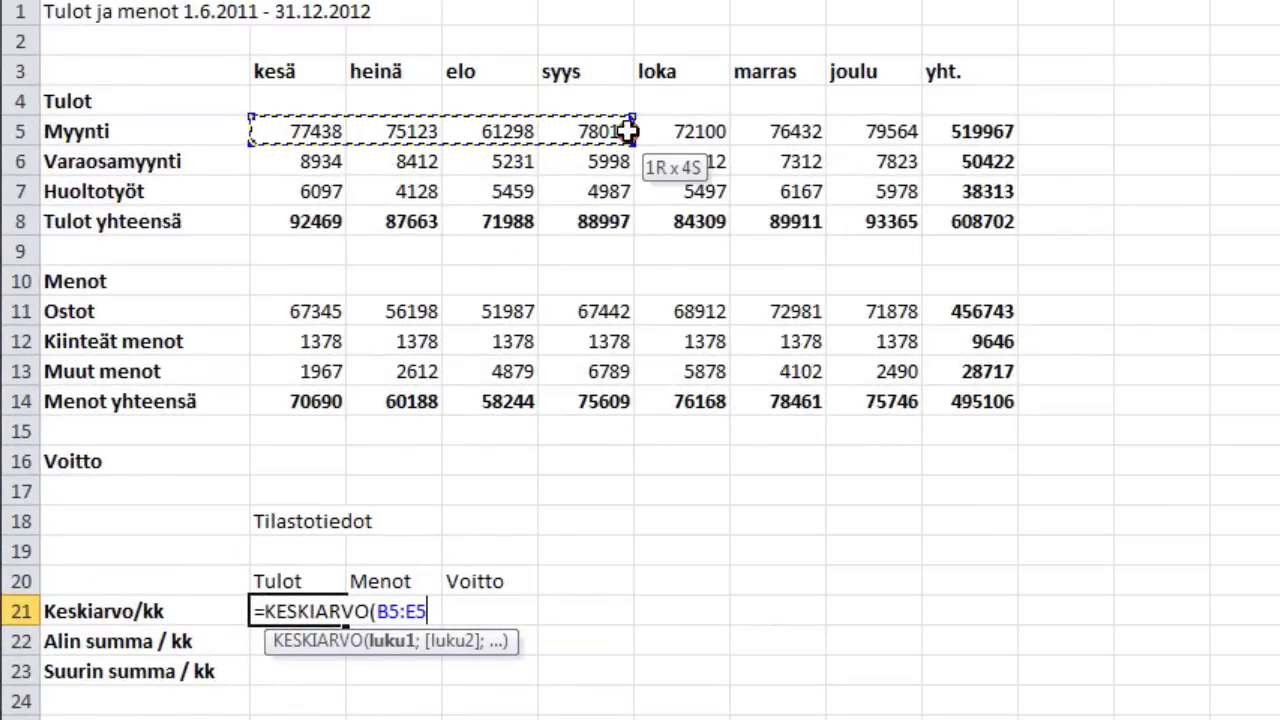
mouse_move(866, 132)
left_mouse_down()
mouse_move(966, 132)
mouse_move(904, 132)
left_mouse_up()
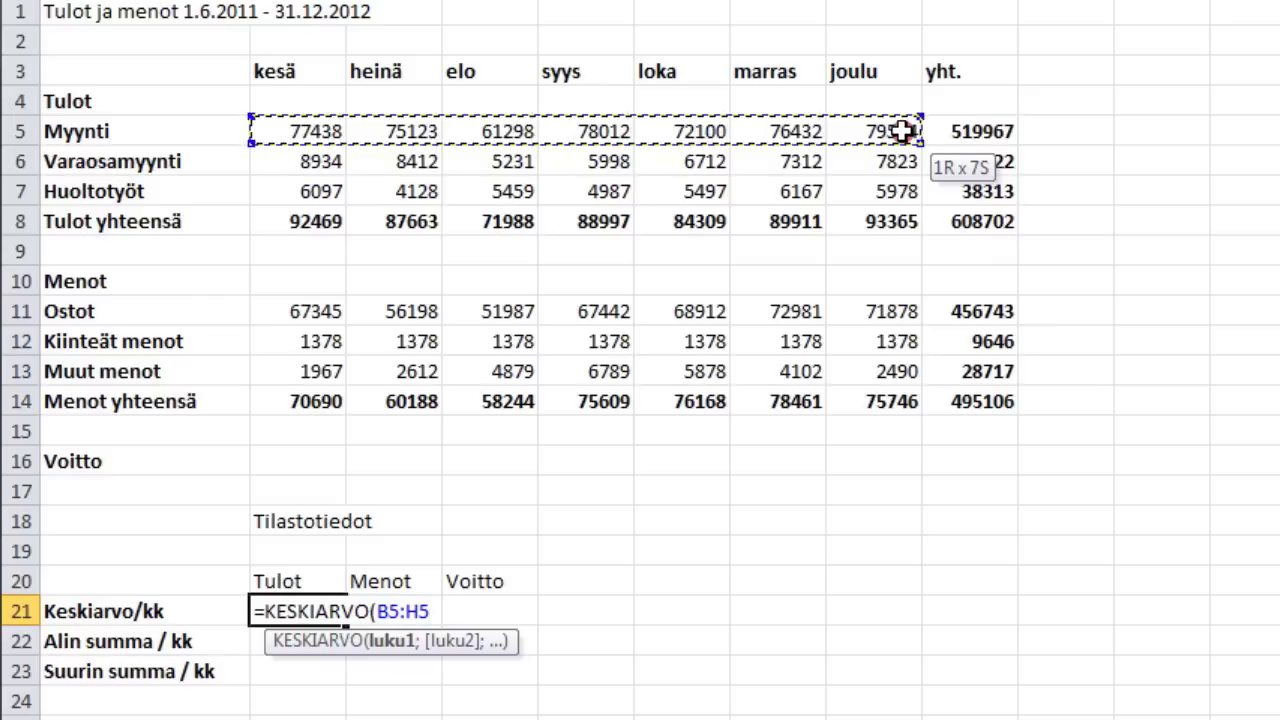
left_click_drag(904, 132, 904, 132)
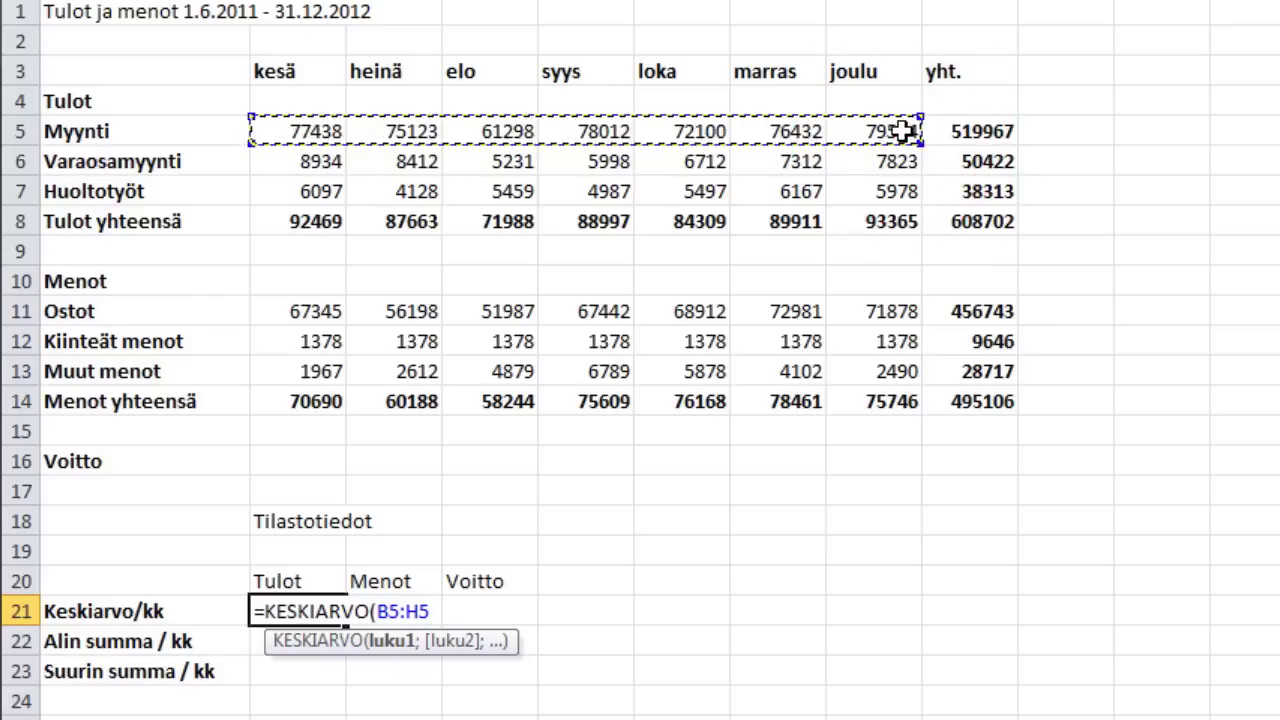
key("Return")
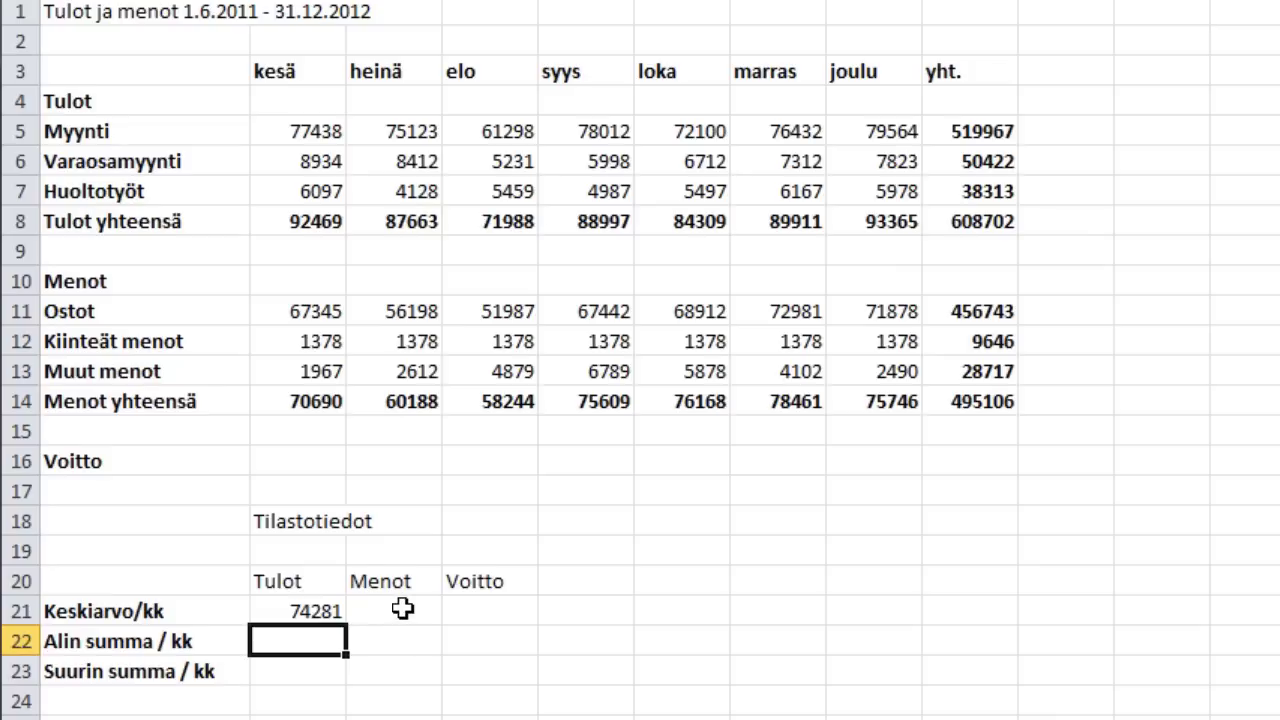
Enter =KESKIARVO(B14:H14) in C21, giving the Menot average 70729,43
left_click(393, 608)
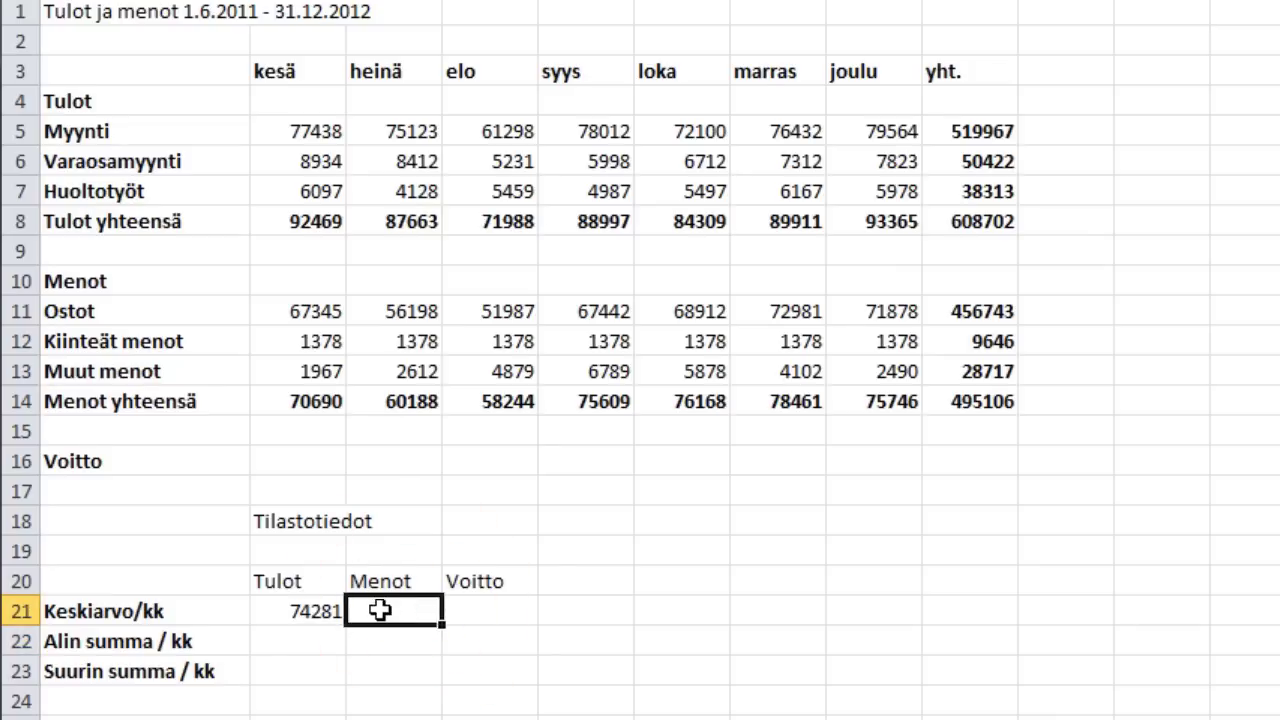
type("=")
type("keski")
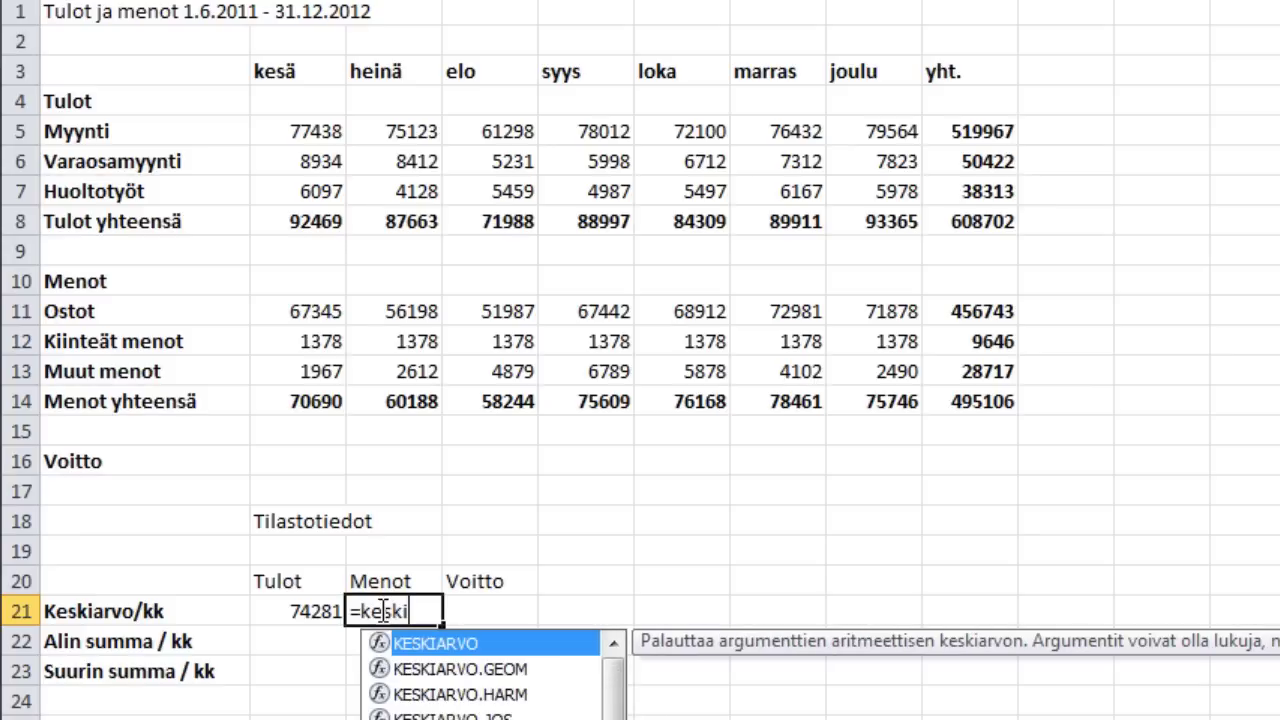
double_click(441, 640)
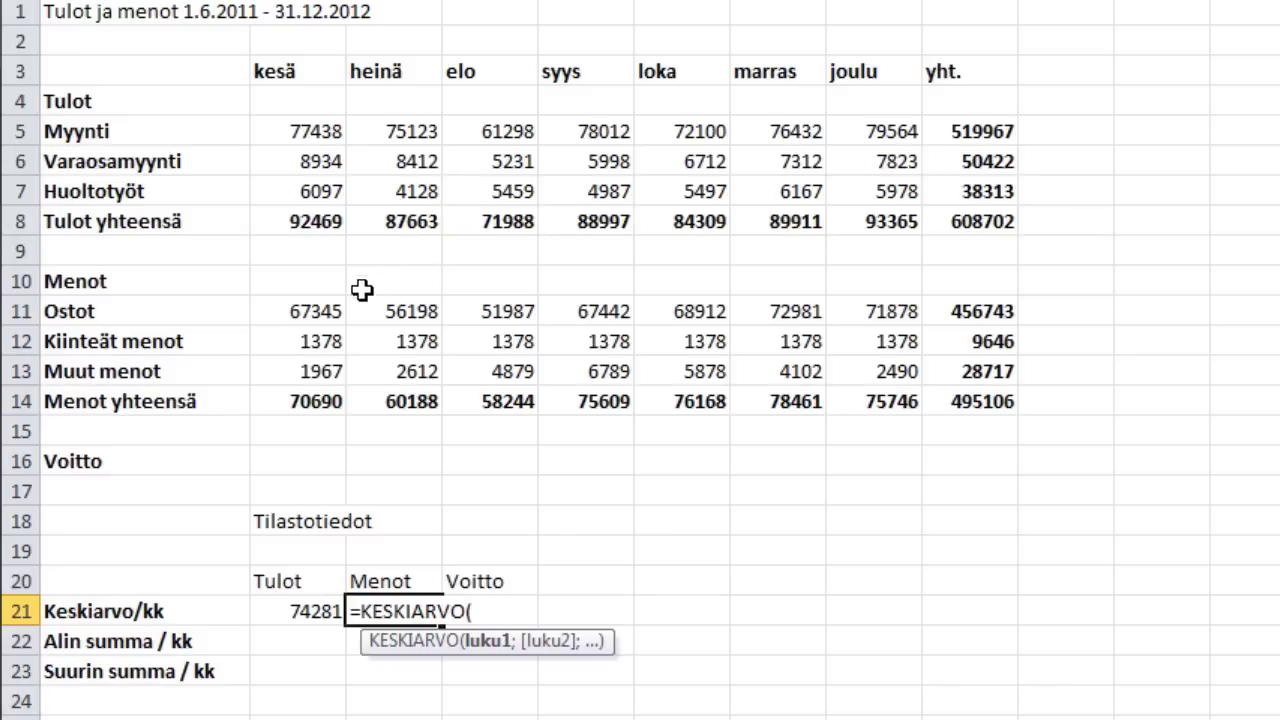
left_click(302, 401)
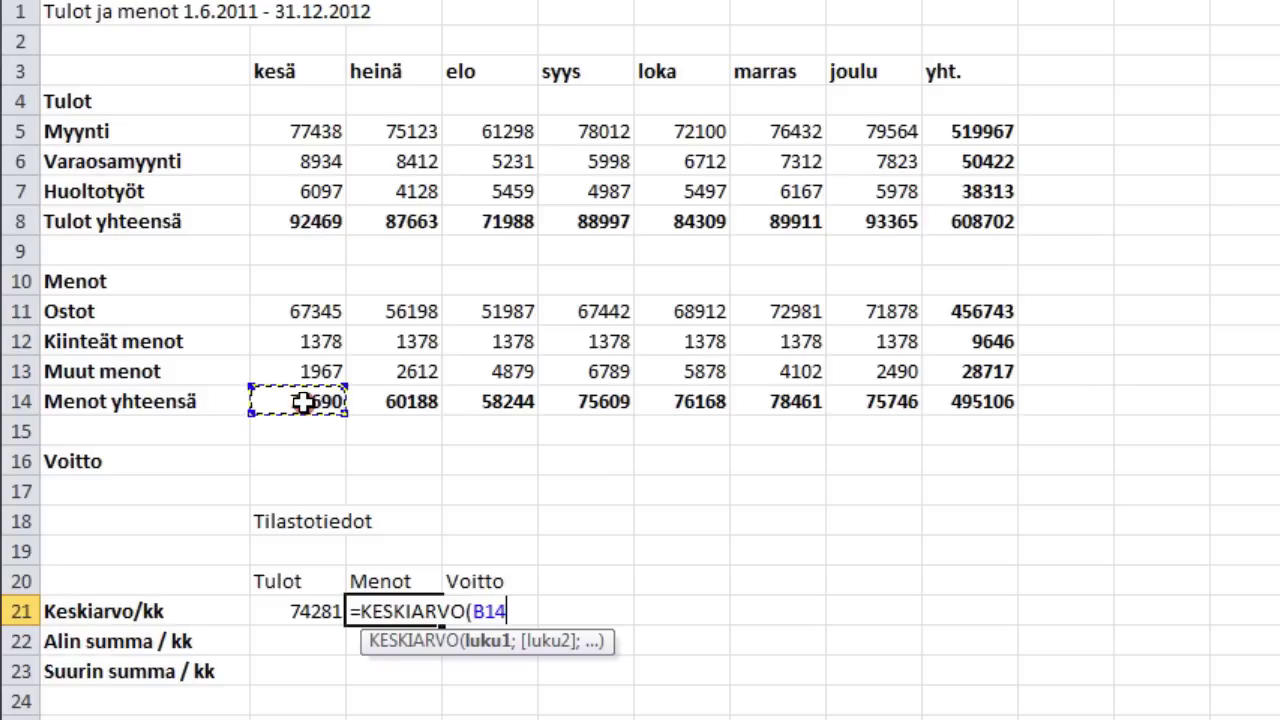
left_click_drag(302, 401, 858, 401)
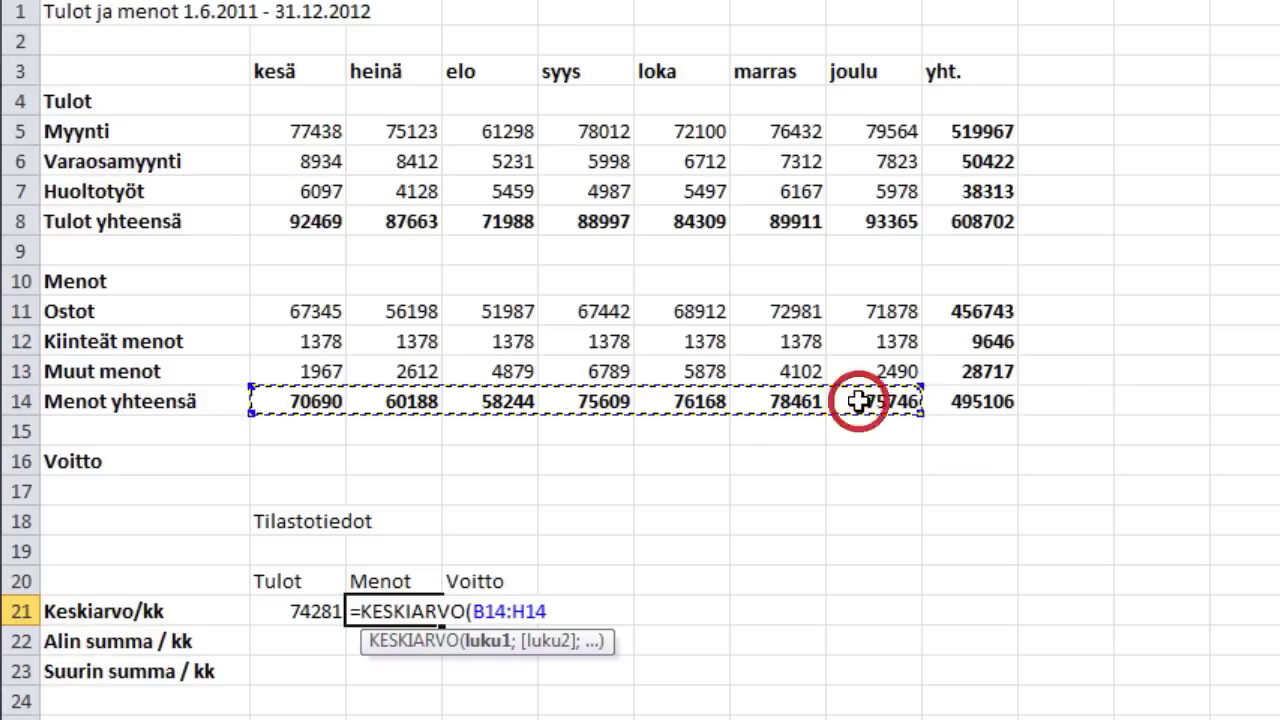
key("Return")
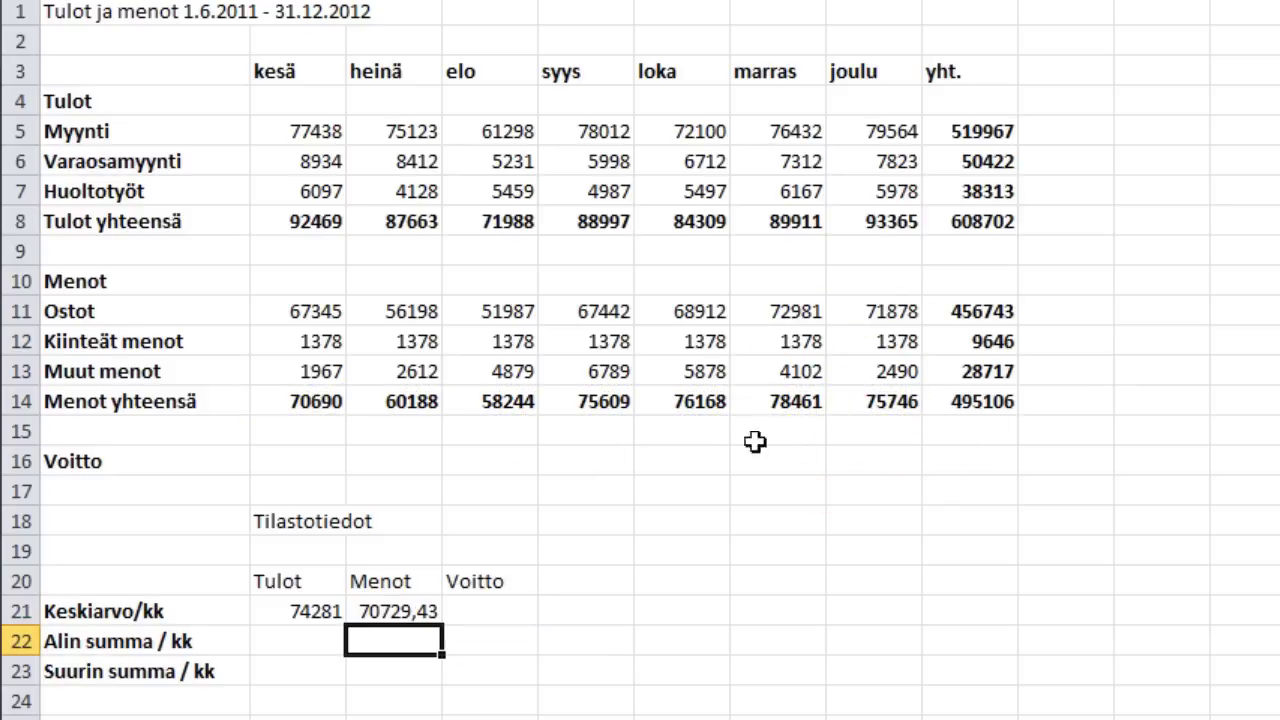
left_click(472, 612)
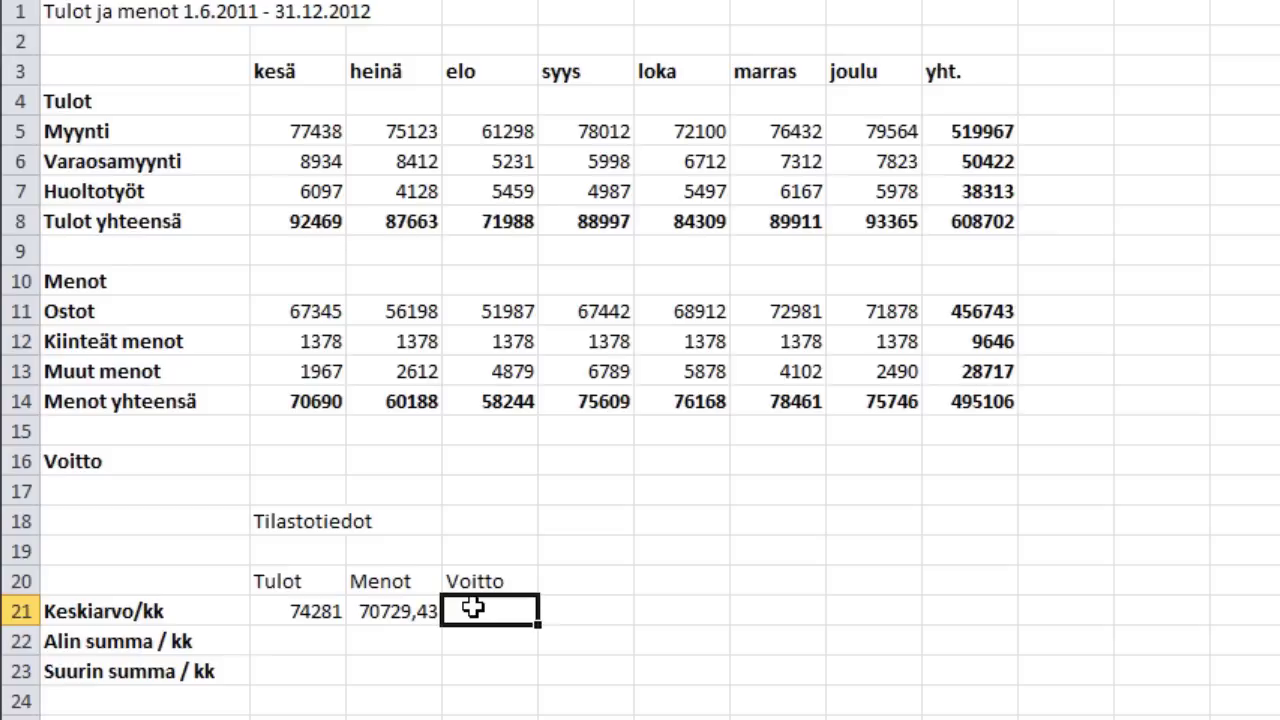
Start =KESKIARVO(B16:H16) in D21 to average the still-empty Voitto row
type("=keski")
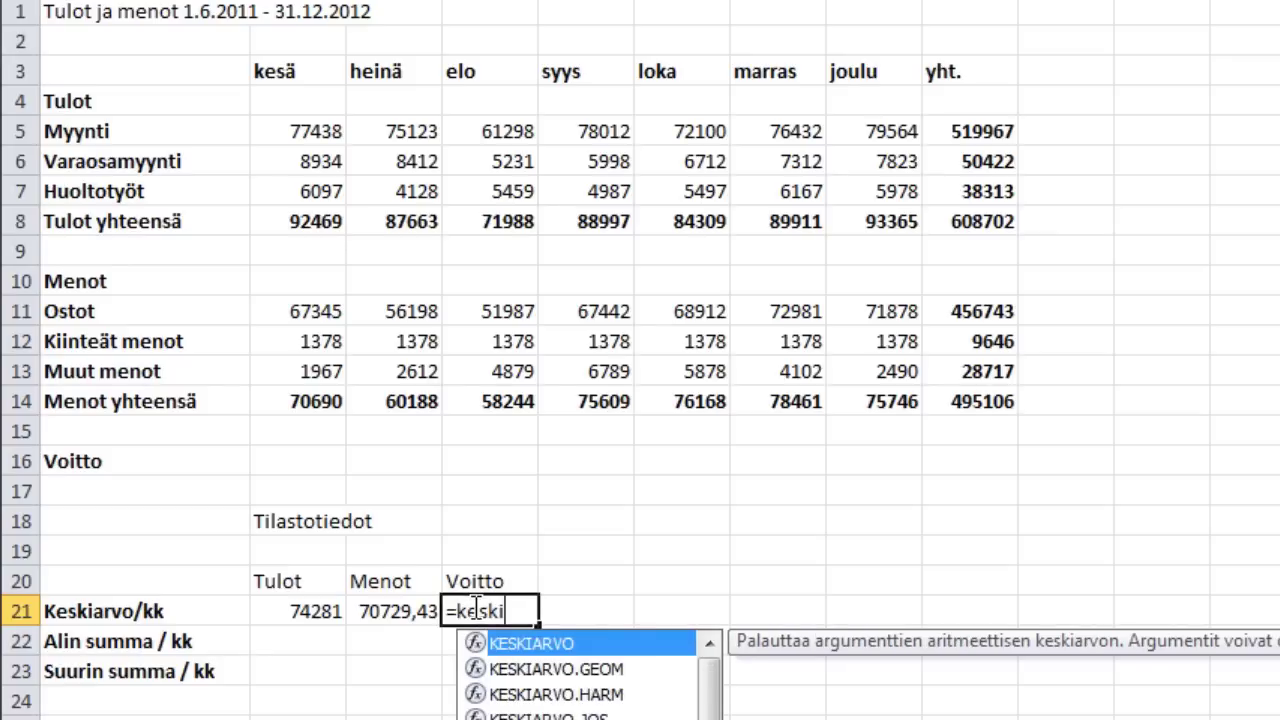
type("a")
double_click(516, 640)
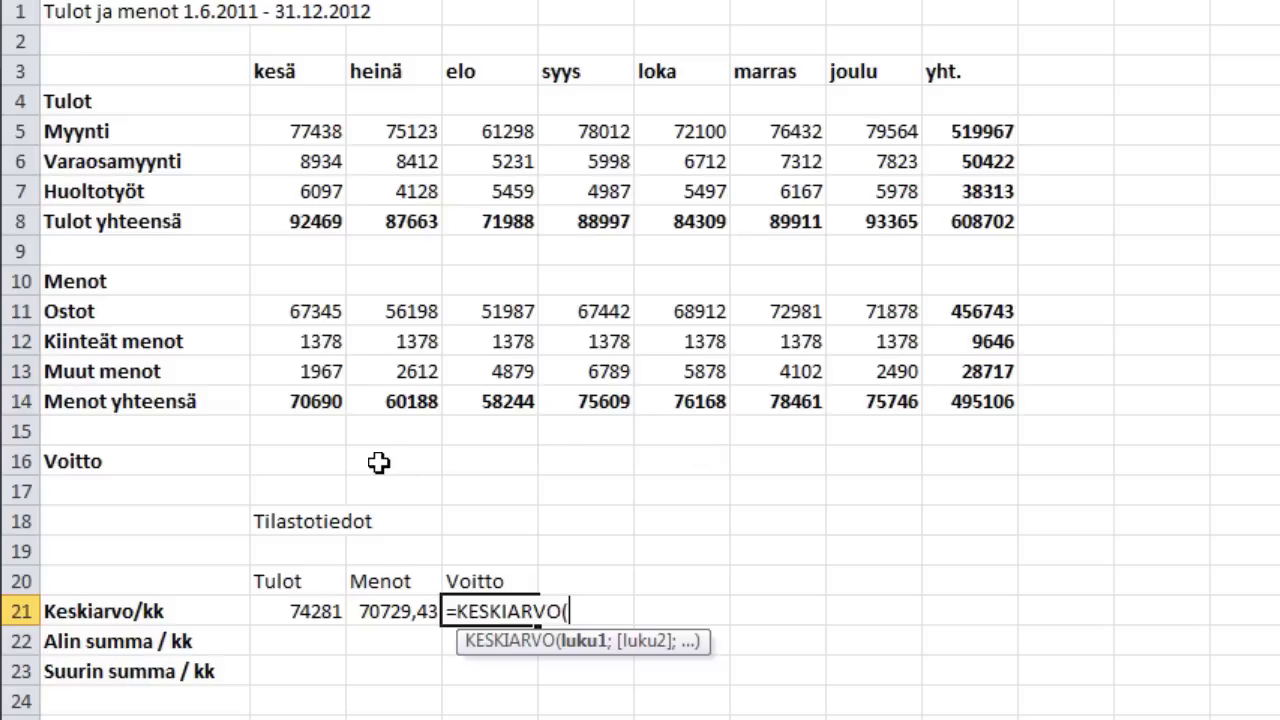
scroll(368, 462, "right", 1)
scroll(312, 462, "left", 1)
left_click_drag(296, 461, 973, 465)
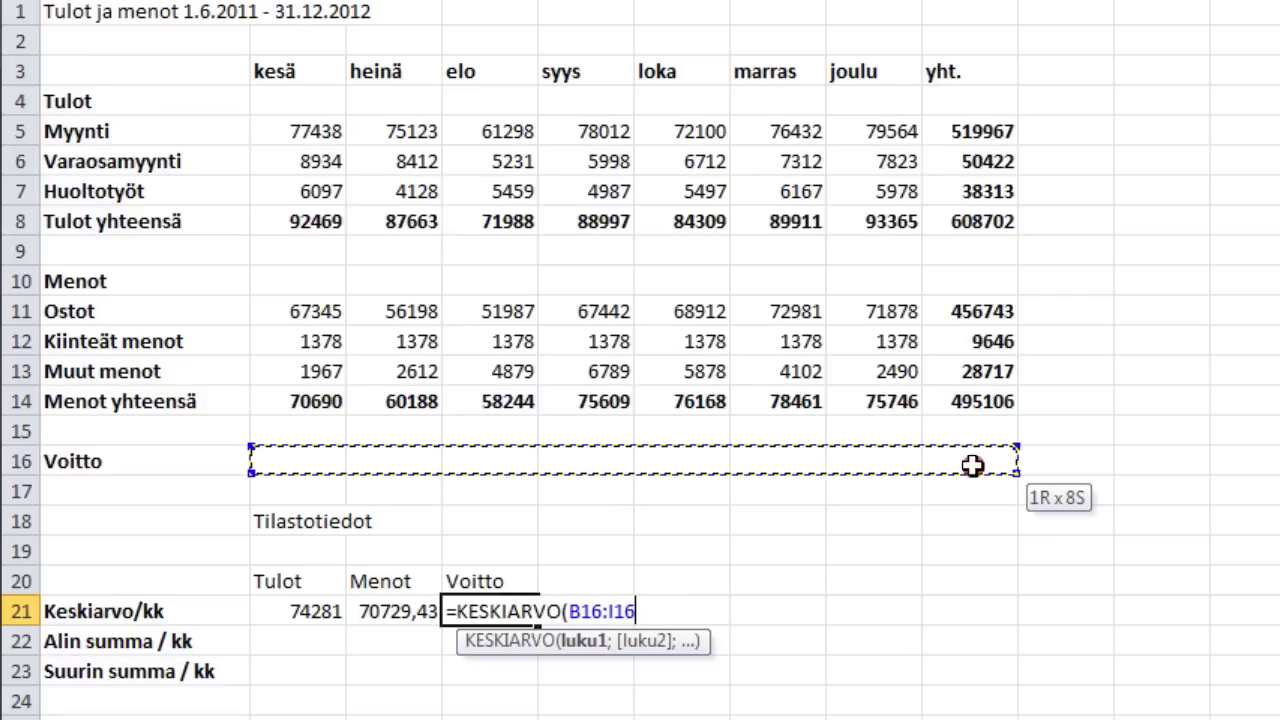
left_click_drag(973, 465, 905, 469)
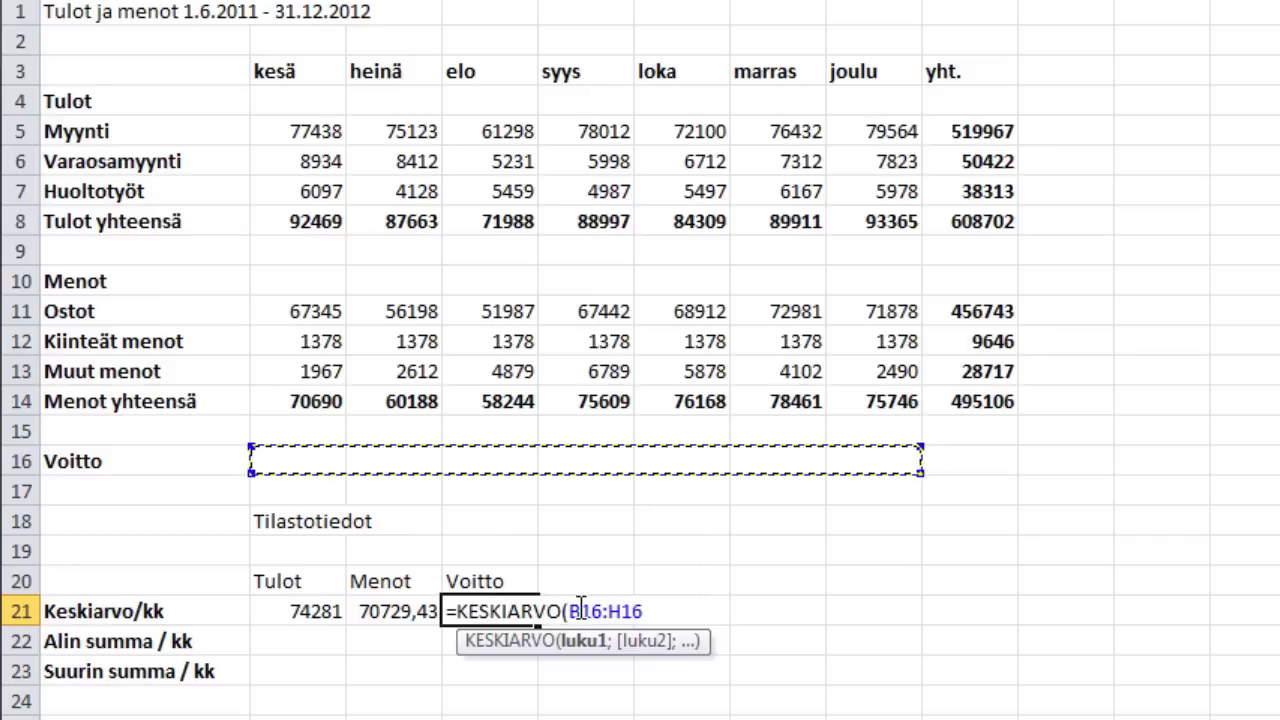
key("Return")
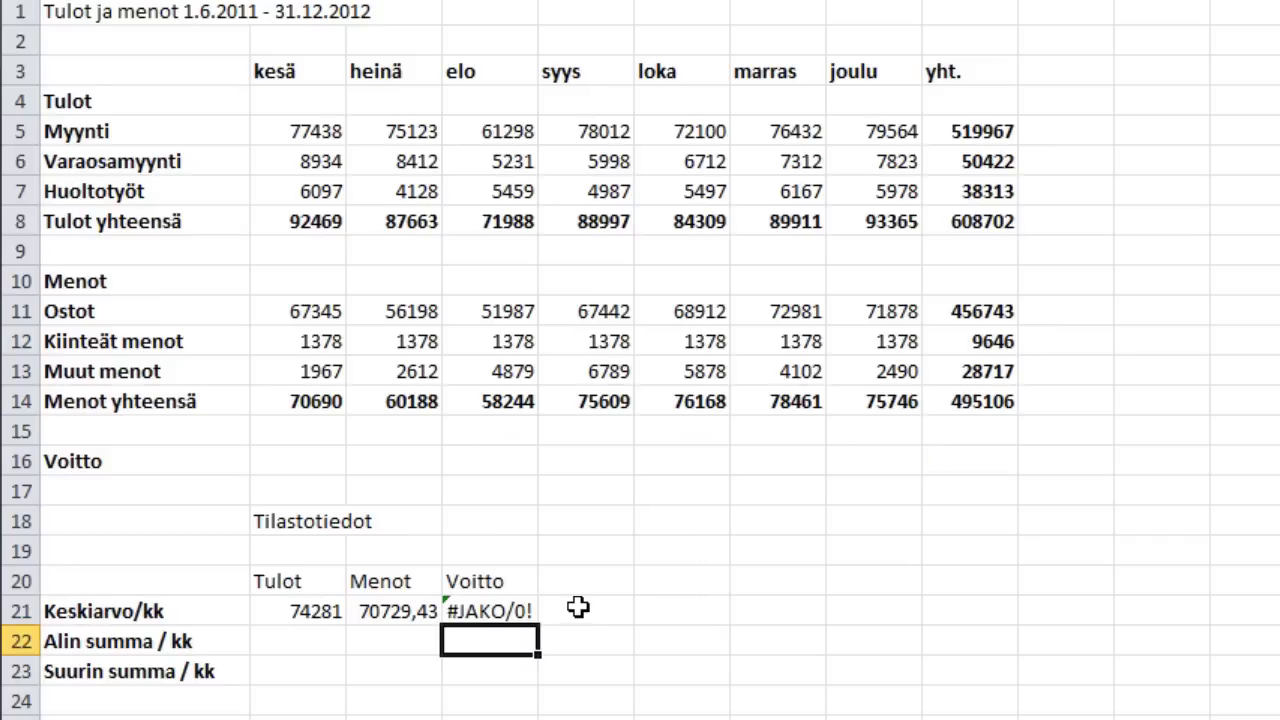
key("Up")
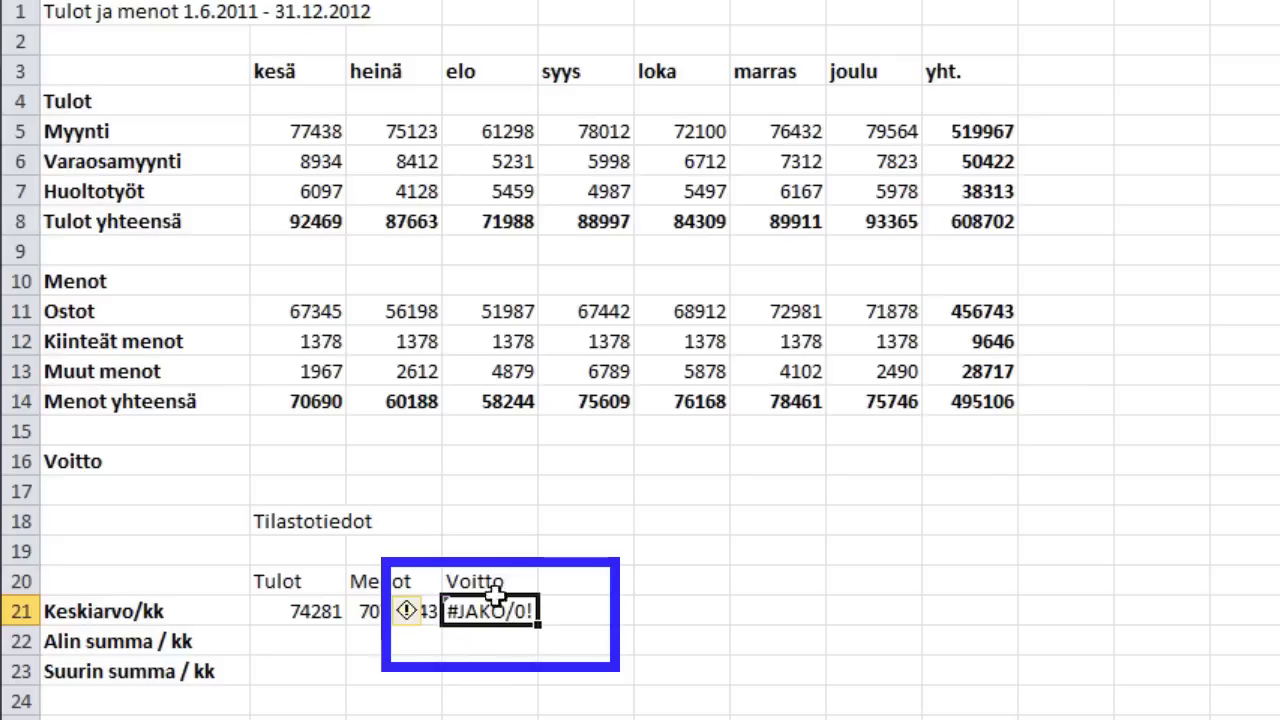
left_click(296, 467)
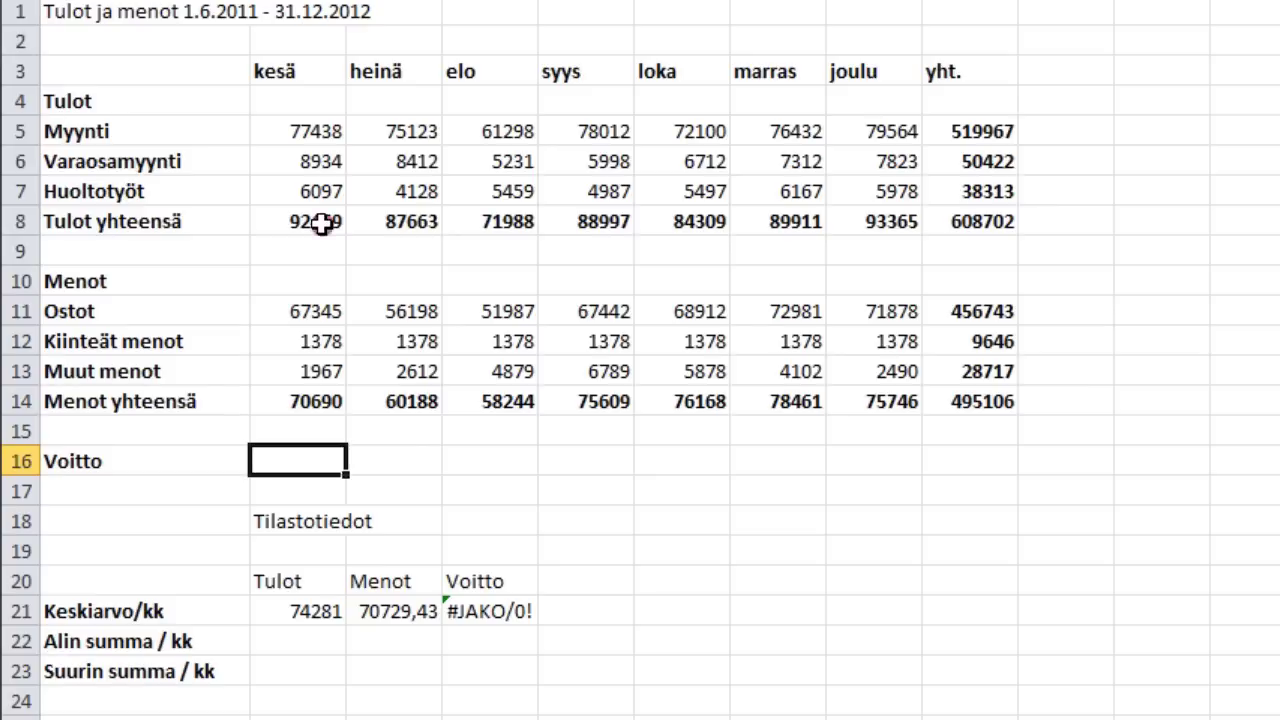
left_click(320, 224)
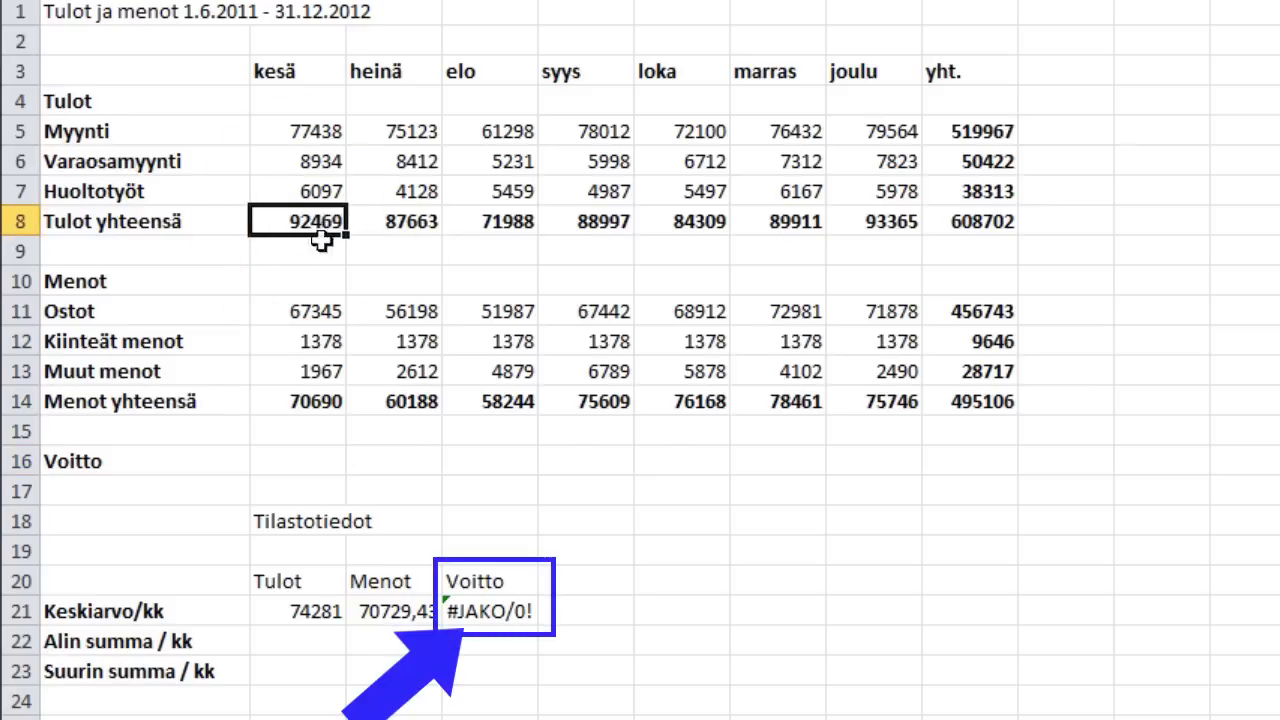
left_click(308, 402)
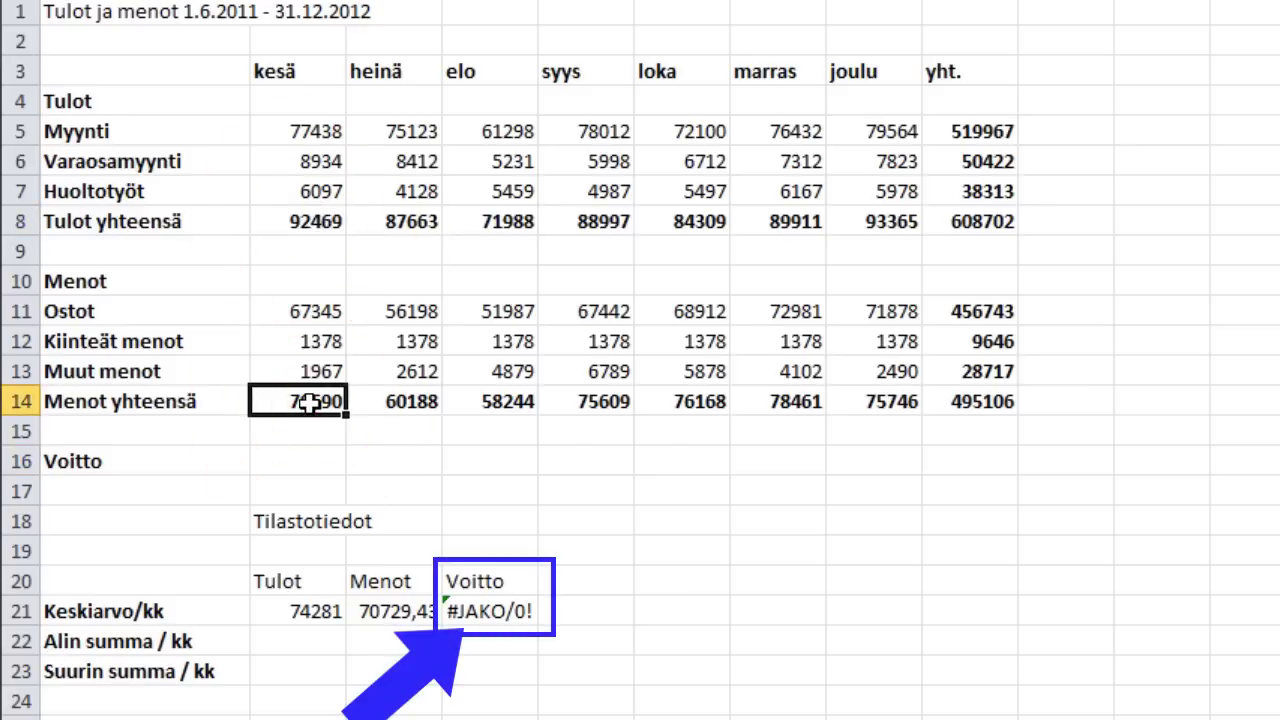
Enter =B8-B14 in B16 and copy the profit formula across to I16 (yht. 113596)
left_click(304, 463)
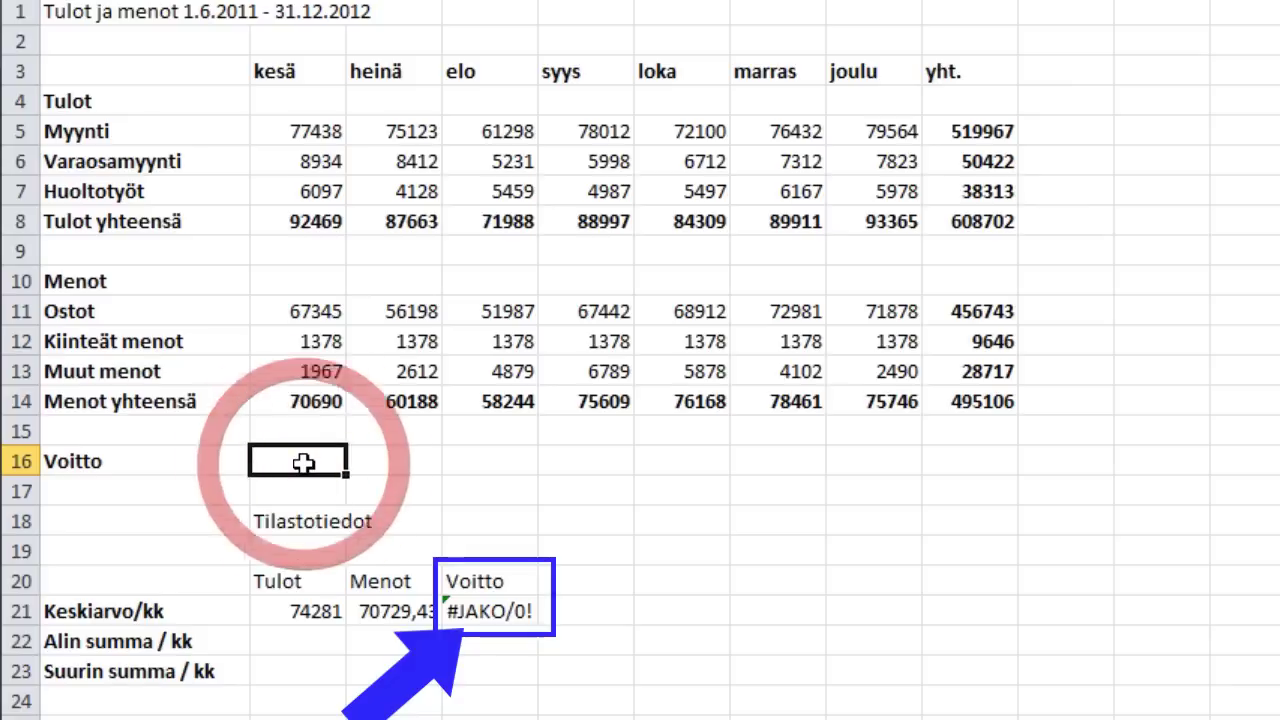
type("=")
left_click(305, 218)
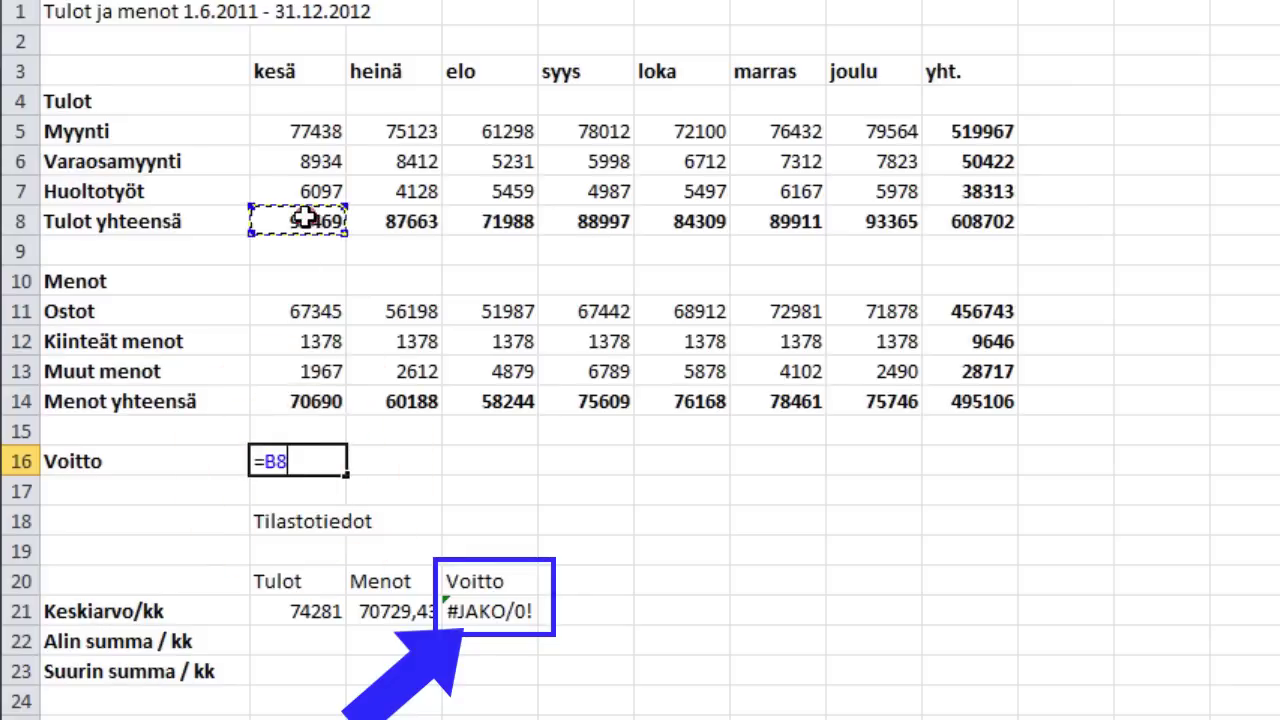
type("-")
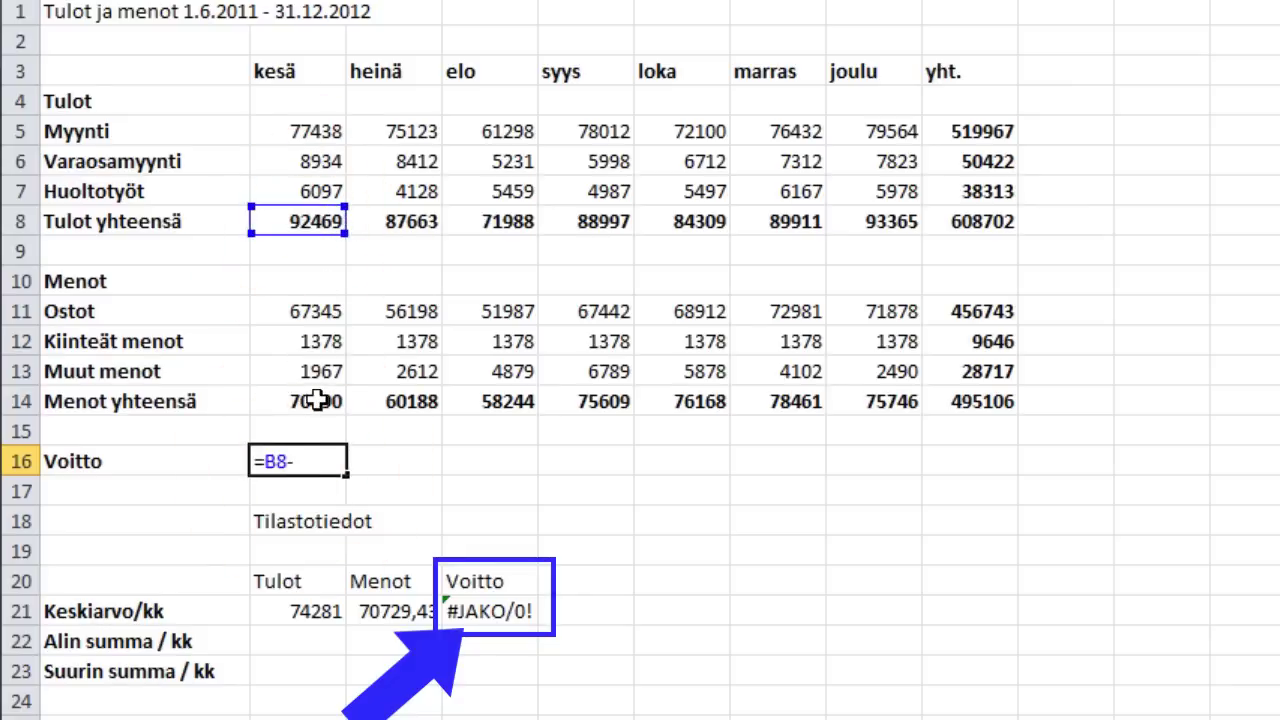
left_click(316, 401)
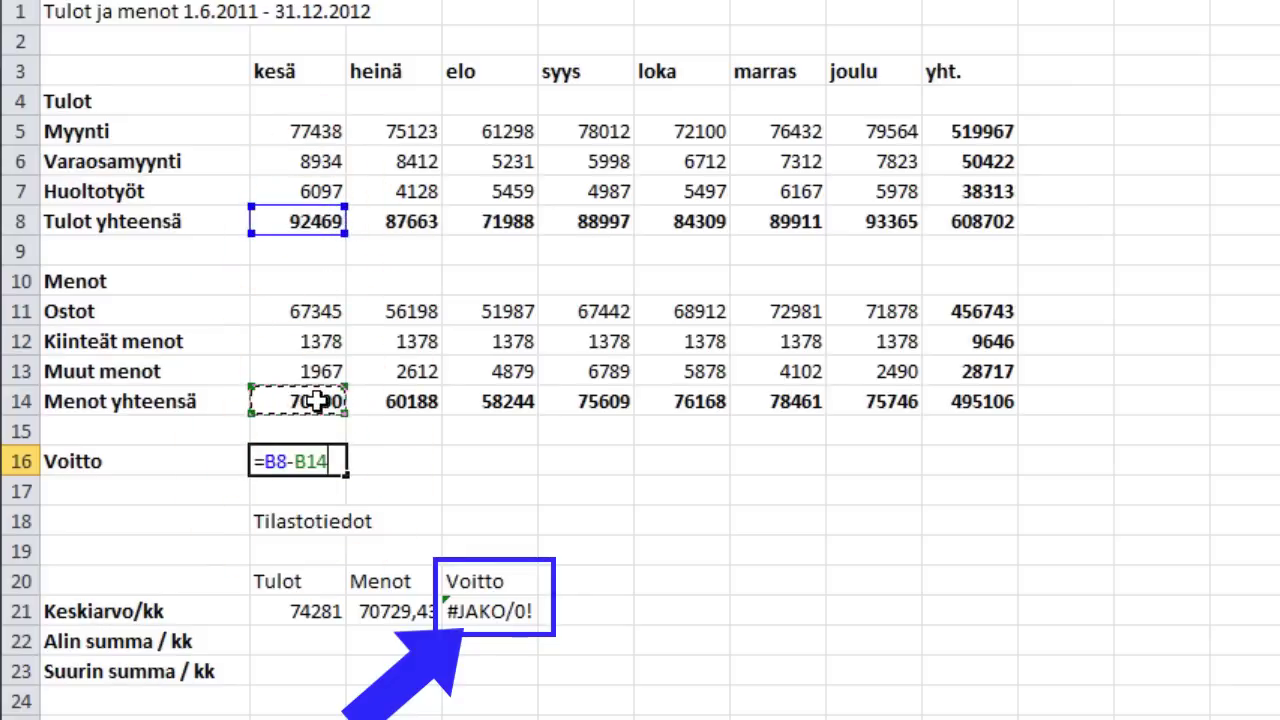
key("Return")
left_click(298, 462)
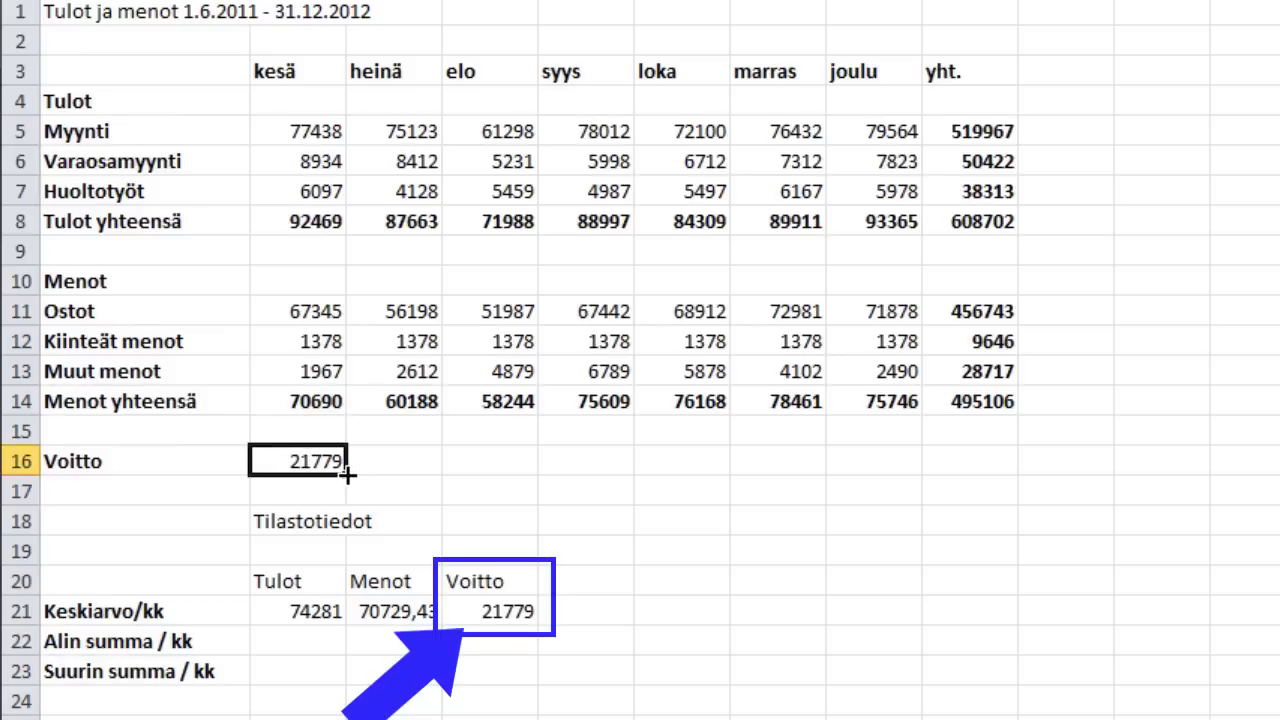
left_click_drag(346, 474, 981, 463)
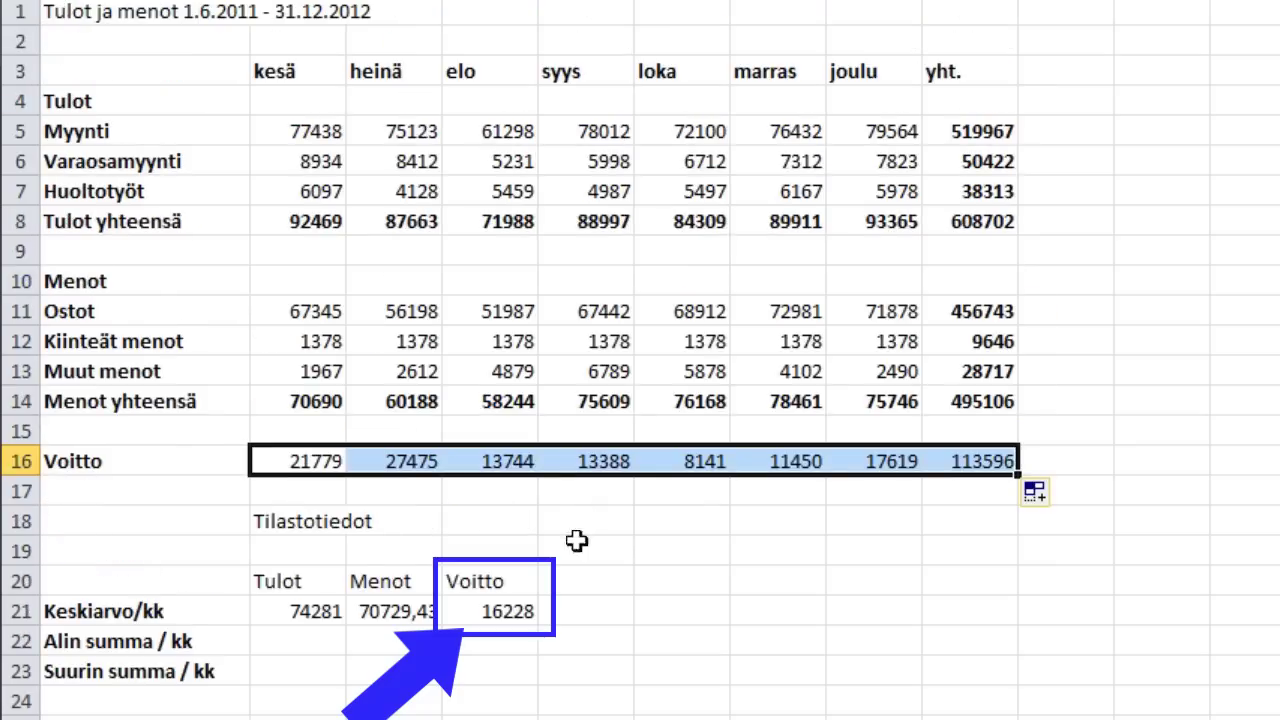
left_click(503, 613)
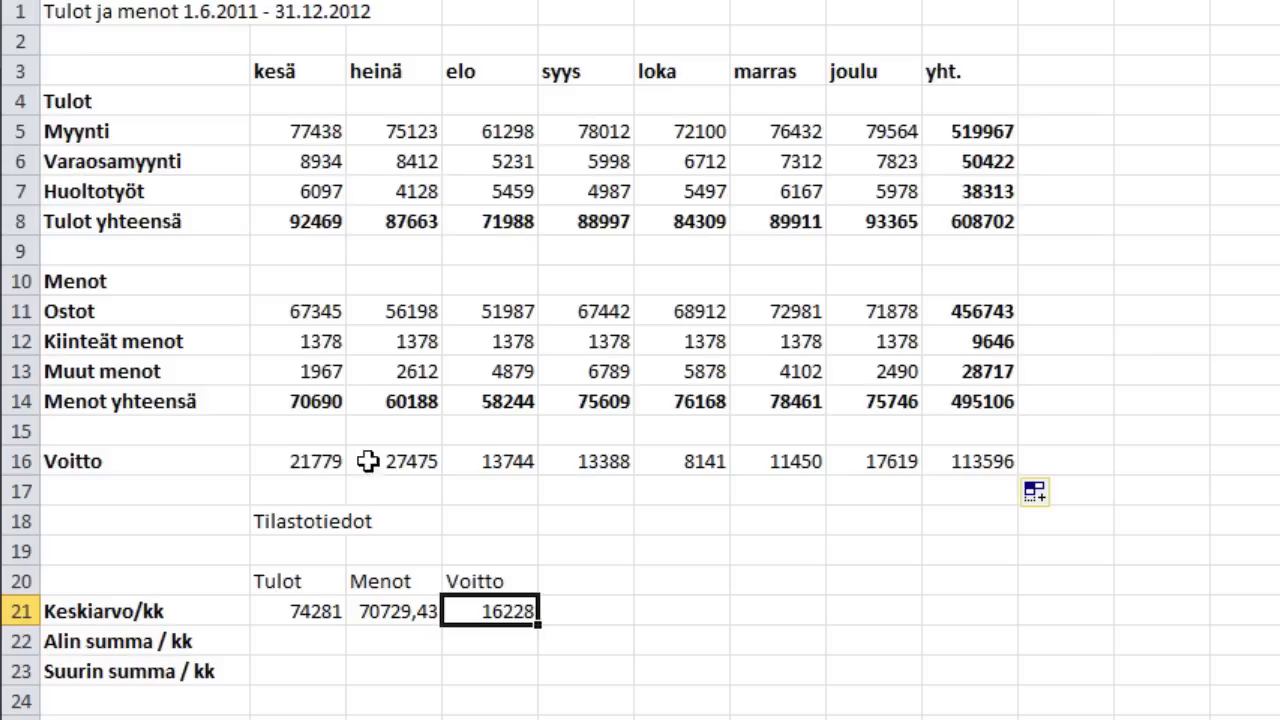
left_click(487, 614)
left_click(300, 642)
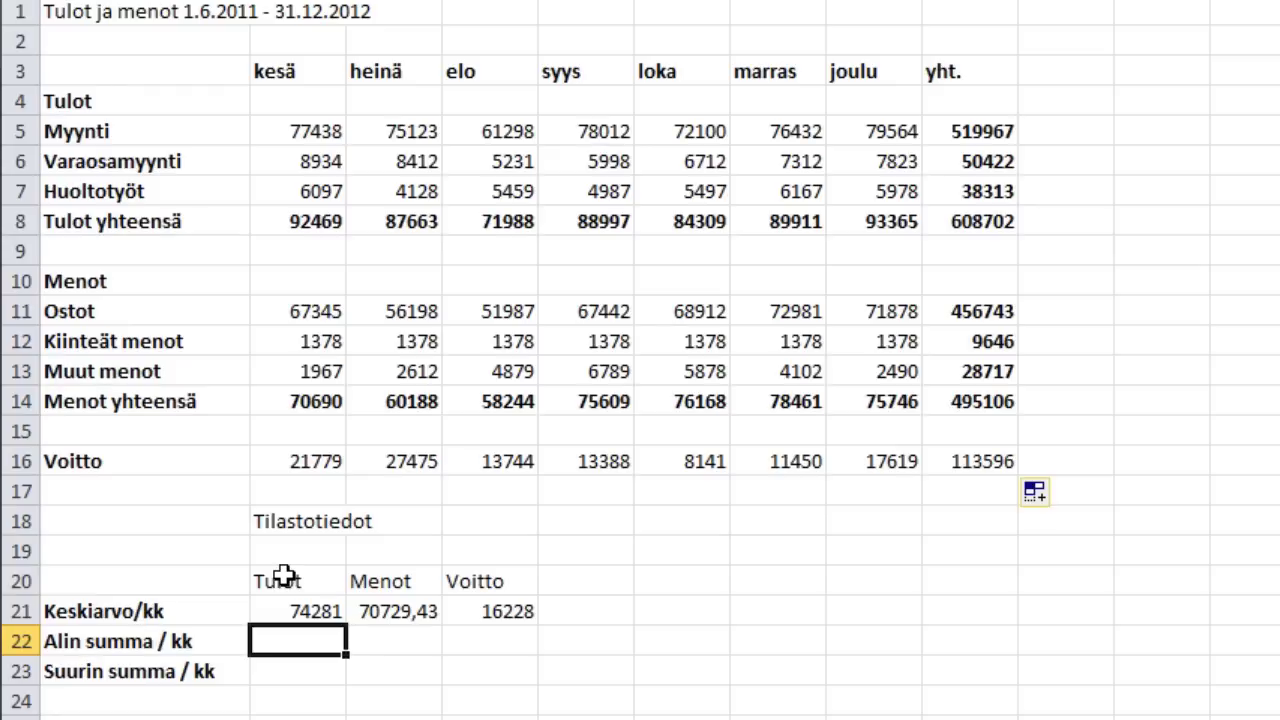
Enter MIN formulas in B22, C22, D22 over rows 8, 14 and 16: 71988, 58244, 8141
type("=")
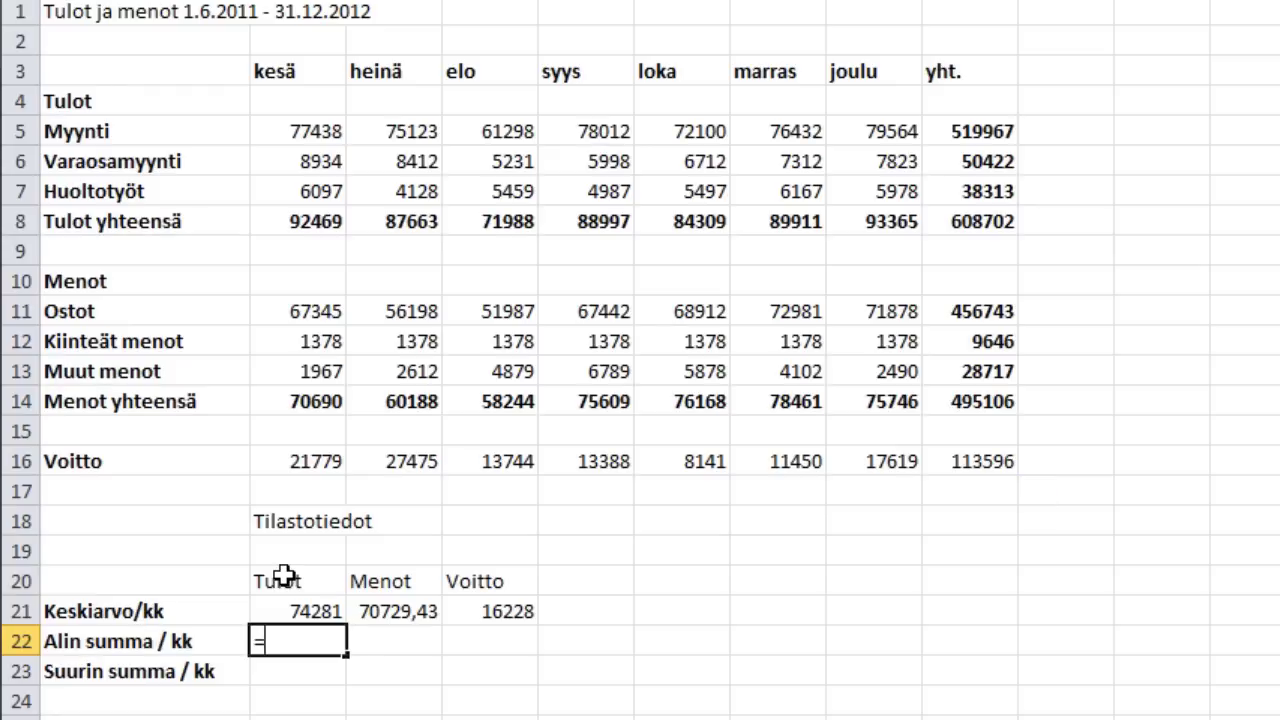
type("min(")
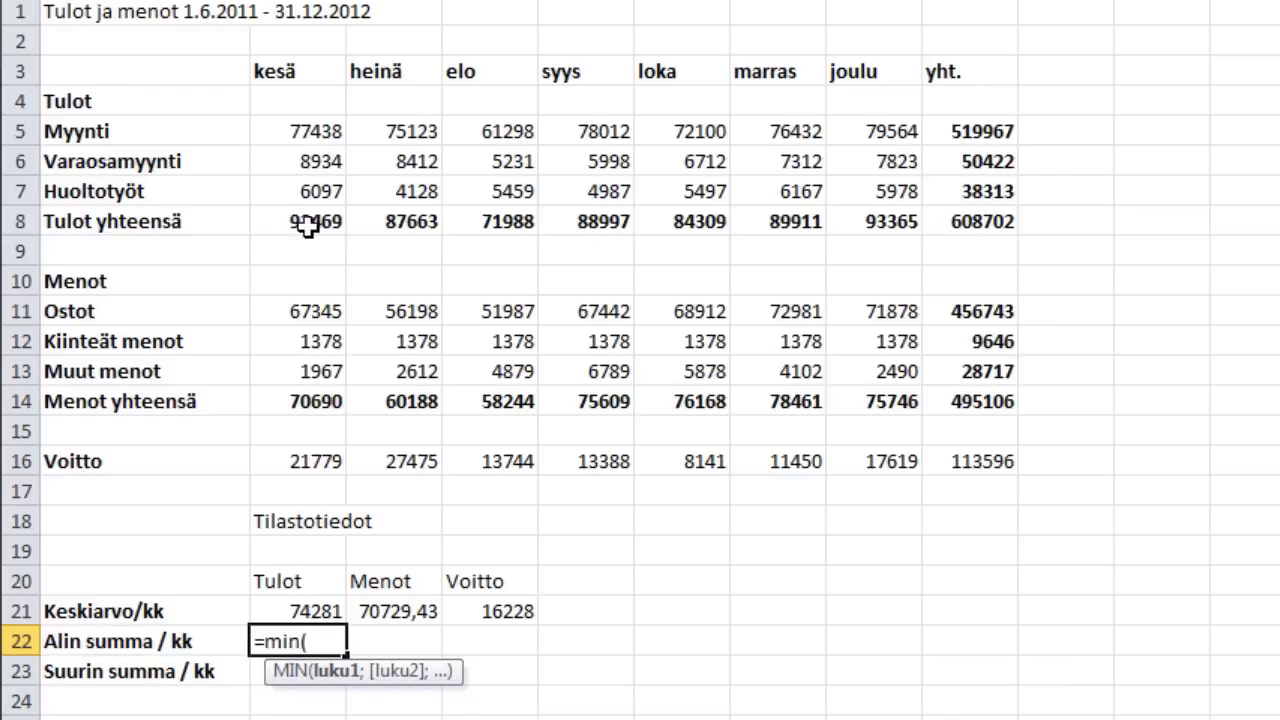
left_click_drag(265, 221, 890, 224)
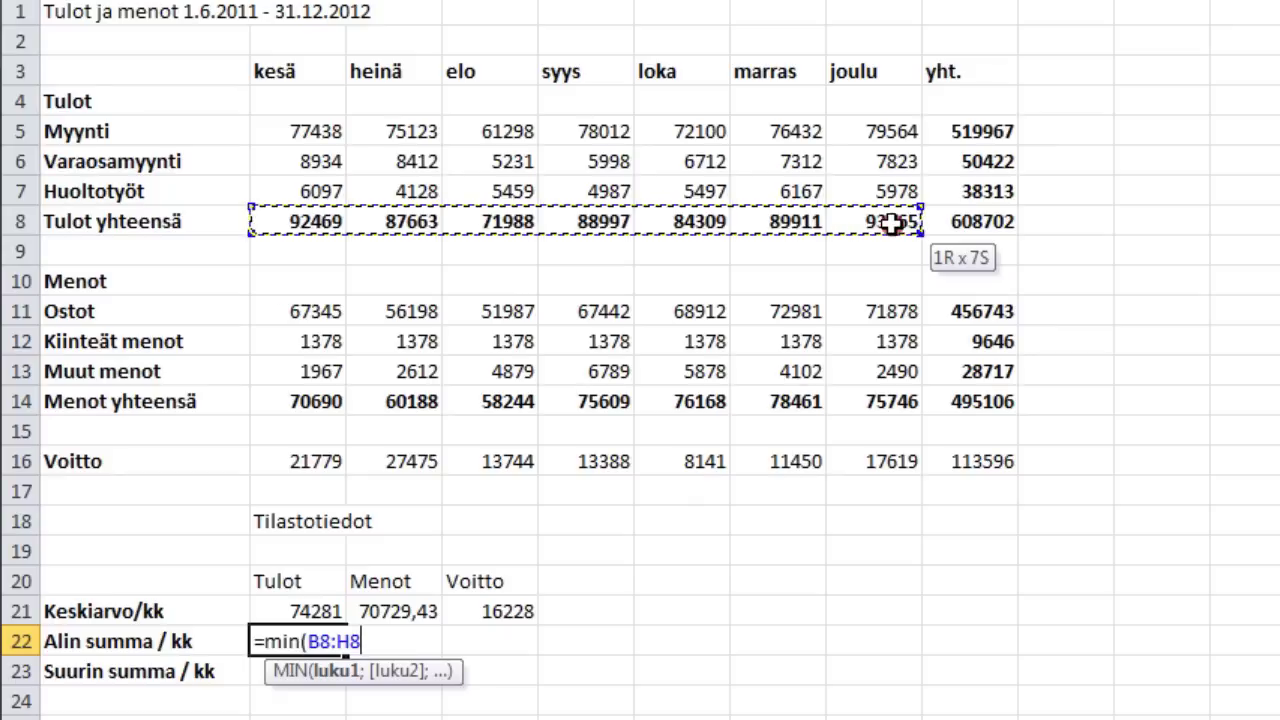
left_click_drag(890, 224, 890, 224)
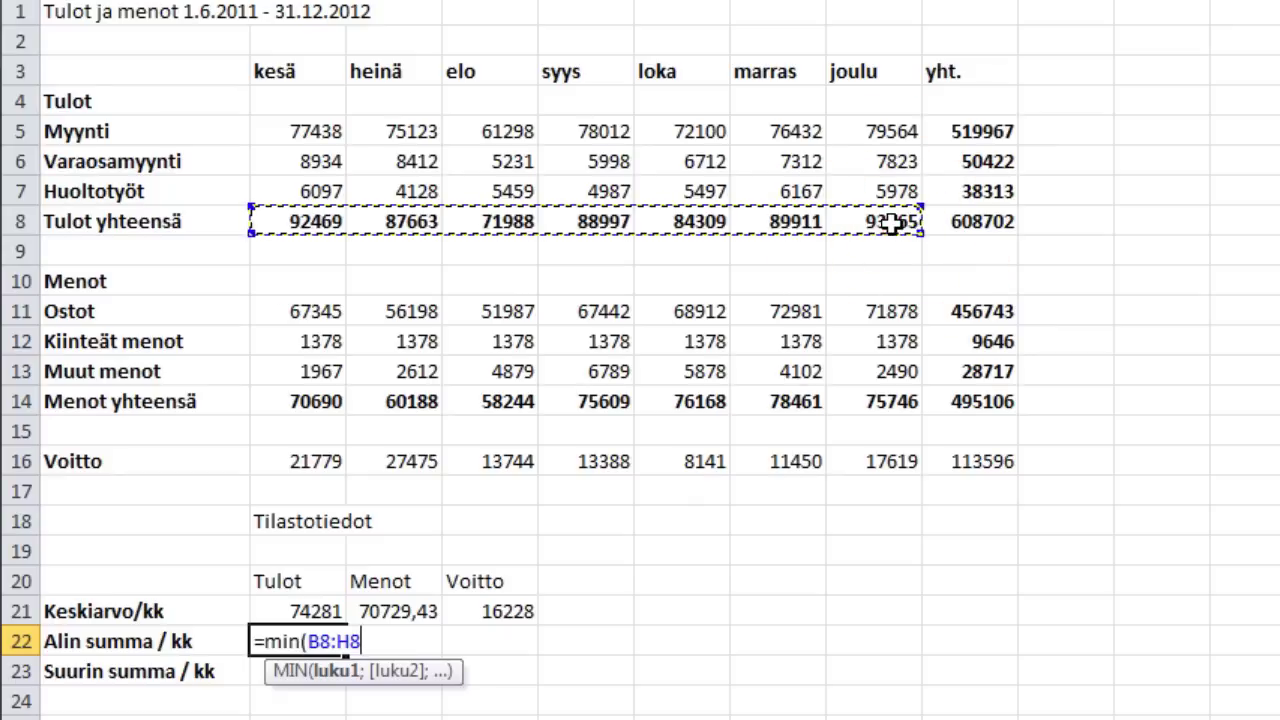
key("Return")
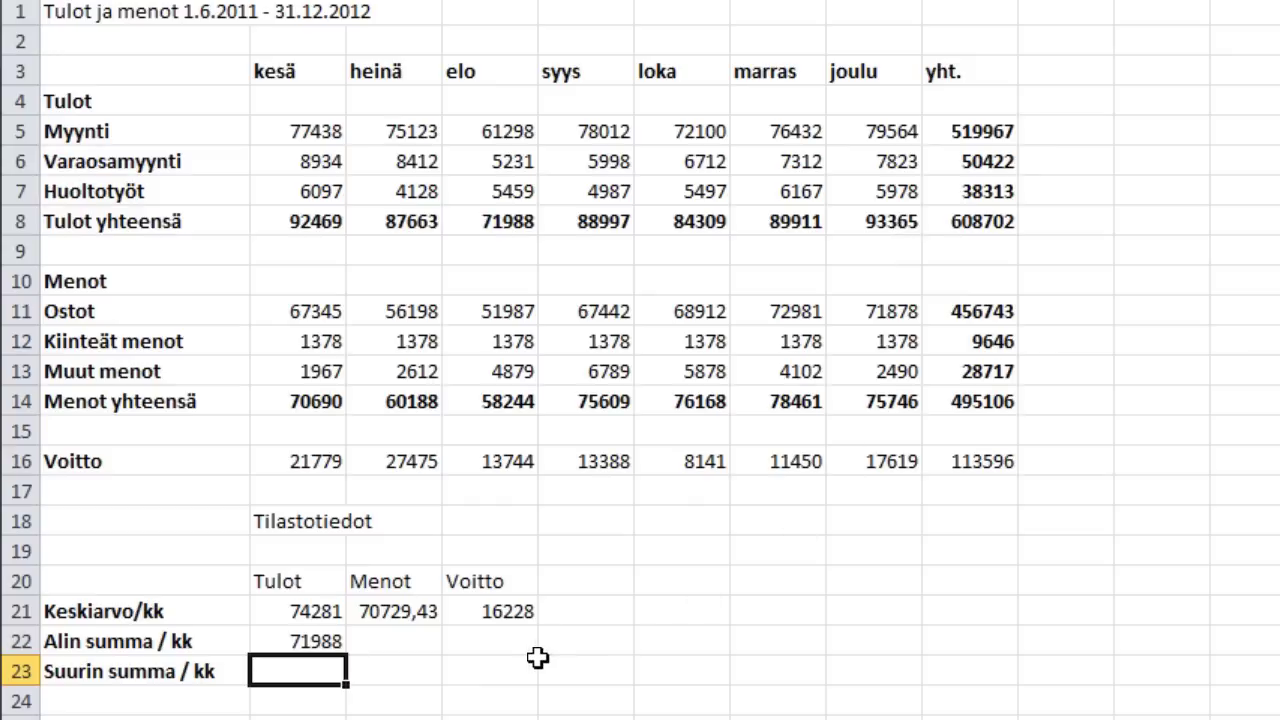
left_click(362, 640)
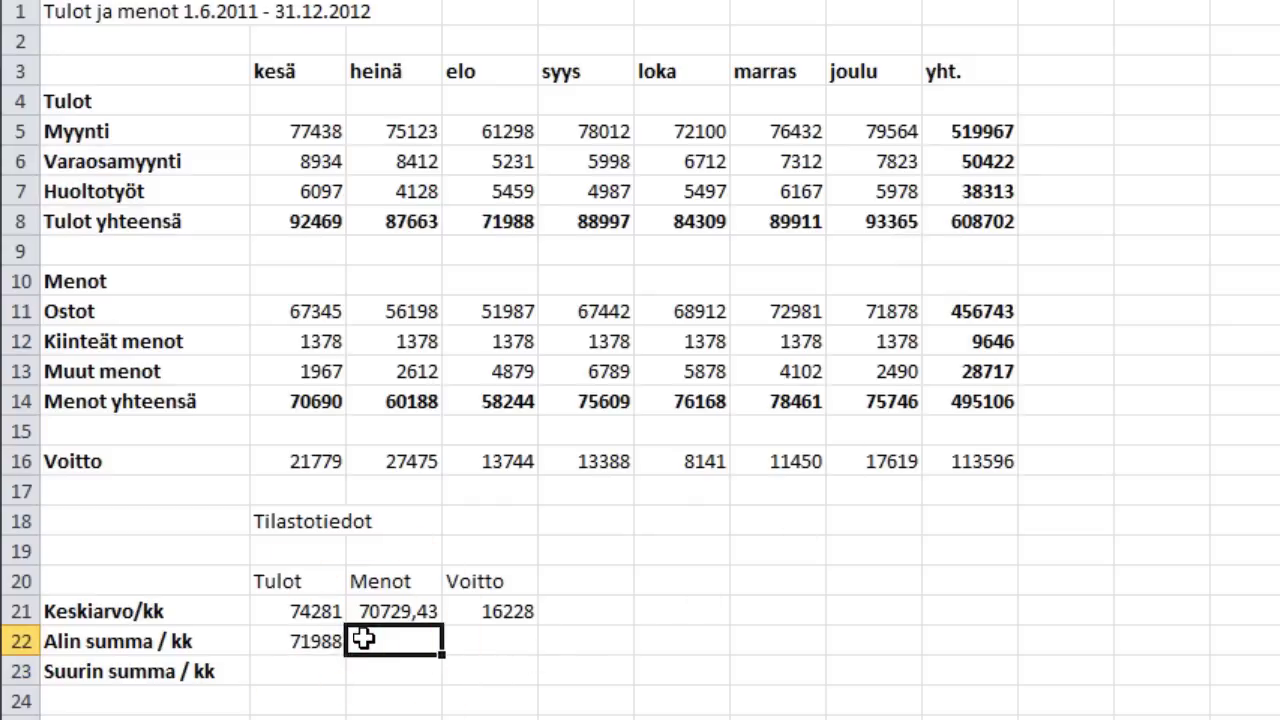
type("=")
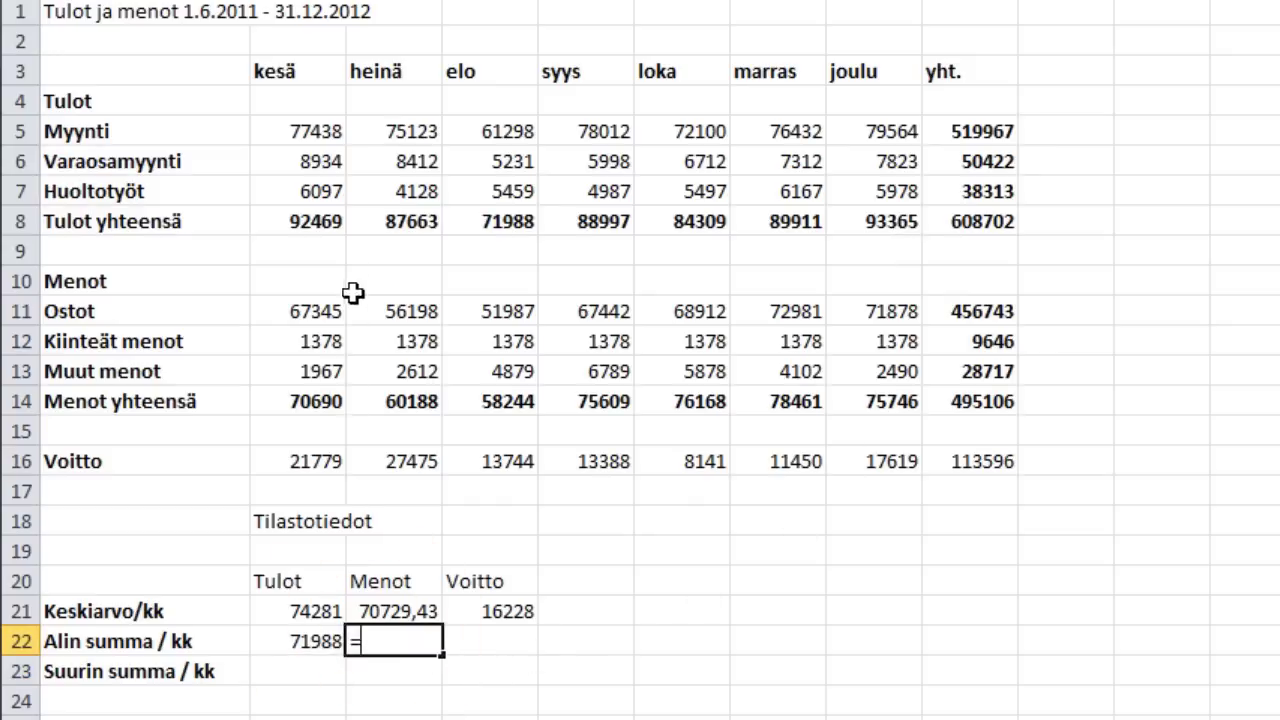
type("min(")
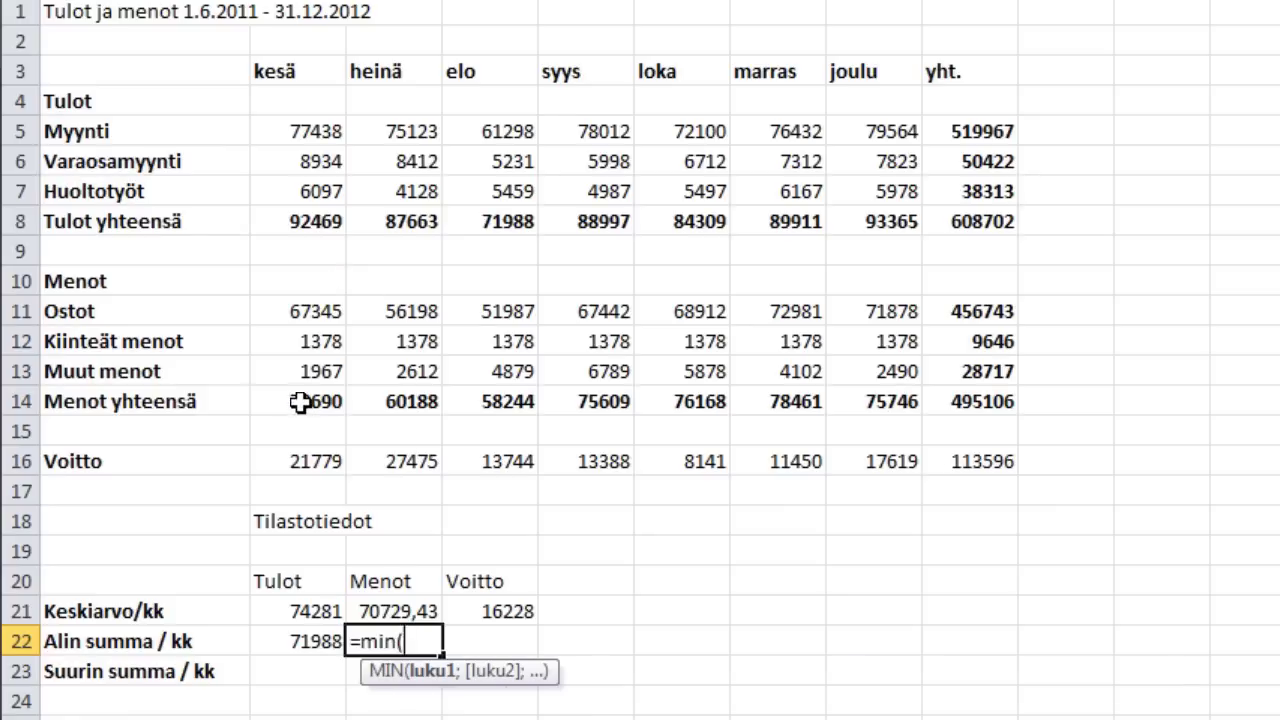
left_click_drag(300, 402, 872, 404)
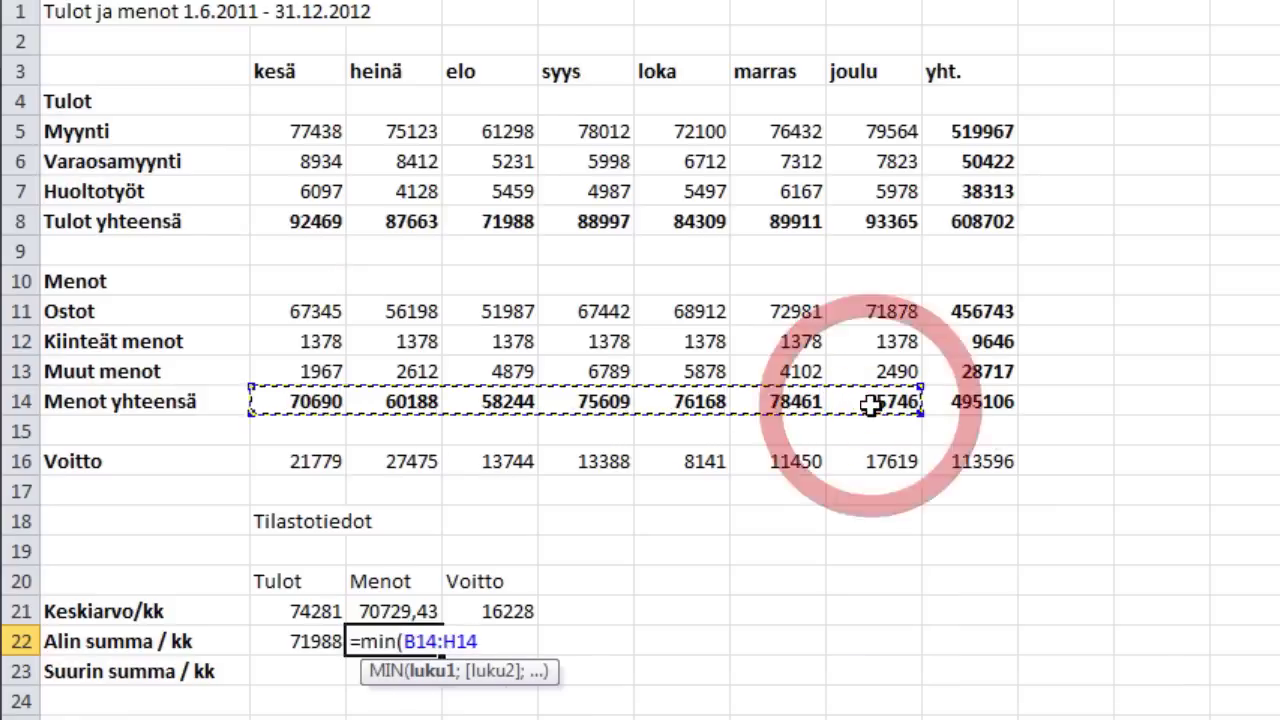
key("Return")
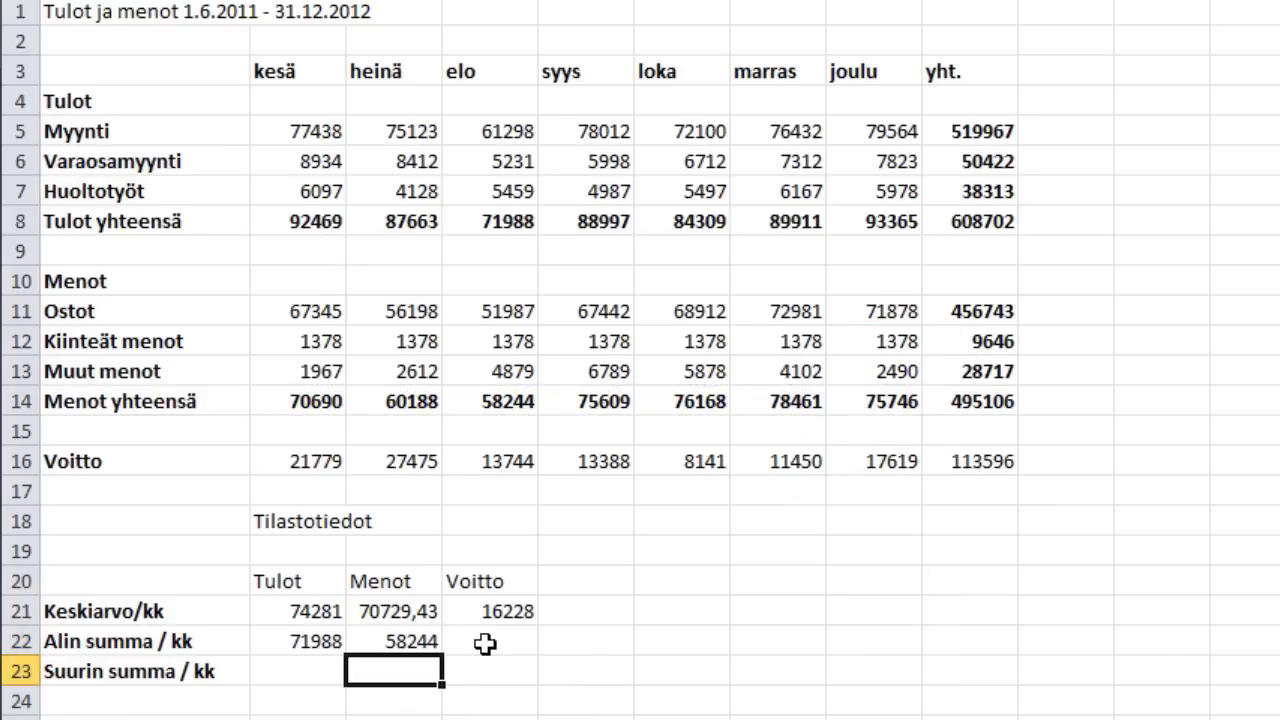
left_click(484, 644)
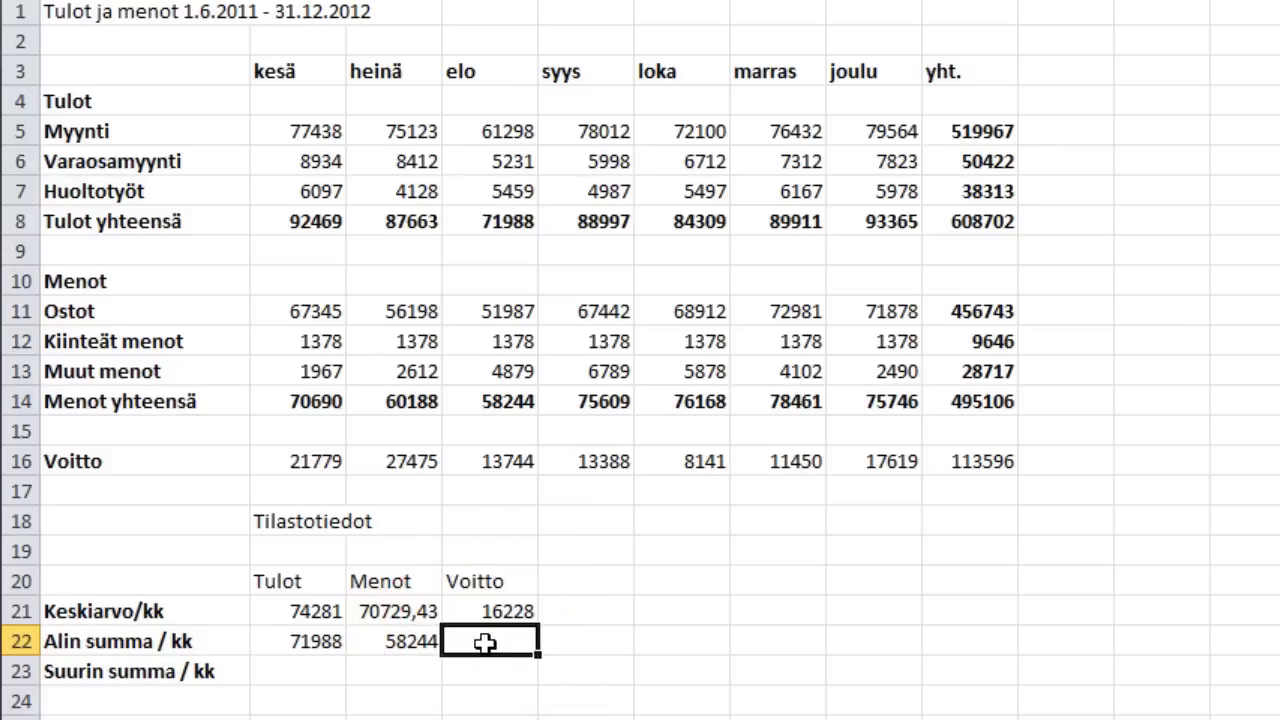
type("=min(")
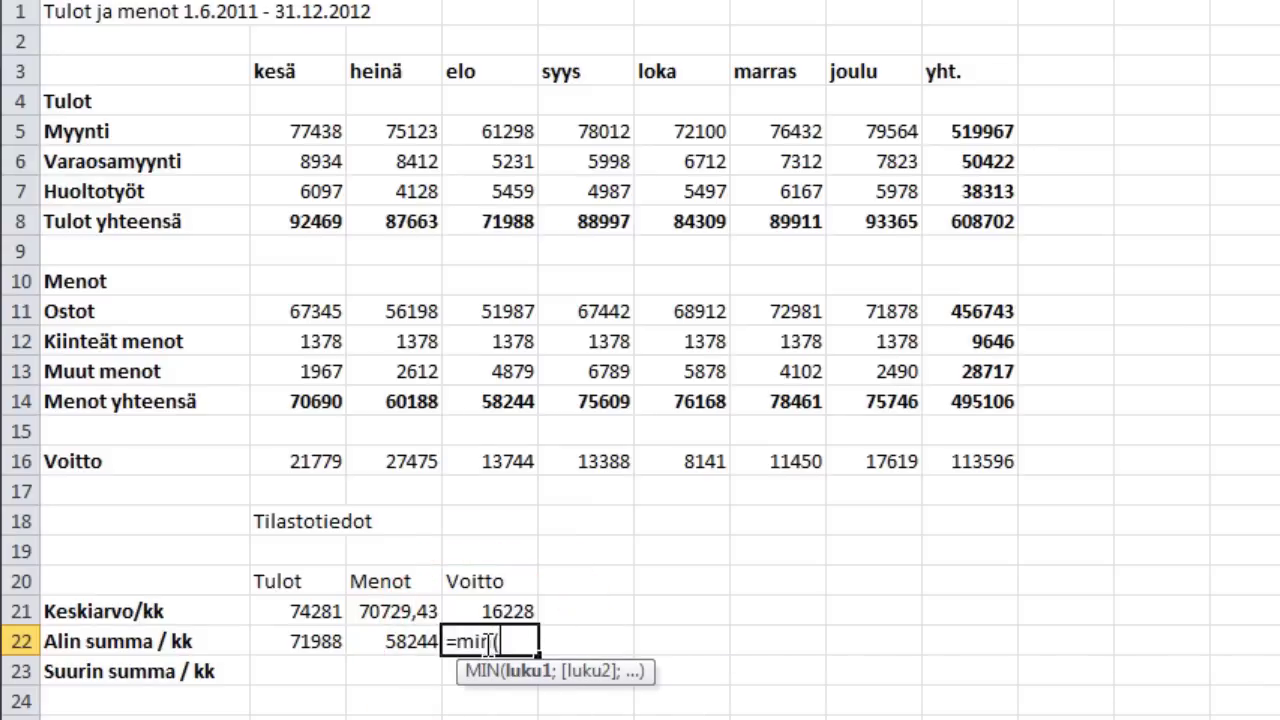
mouse_move(312, 462)
left_mouse_down()
mouse_move(632, 482)
mouse_move(957, 468)
left_mouse_up()
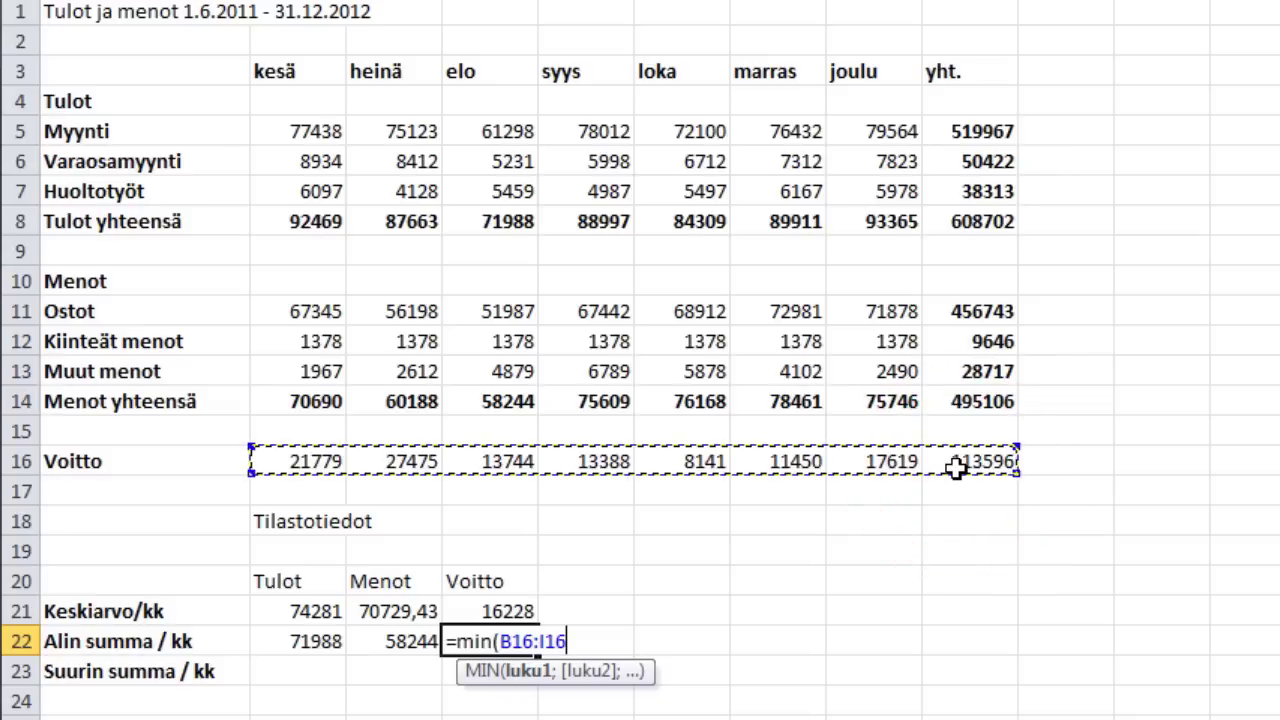
key("Return")
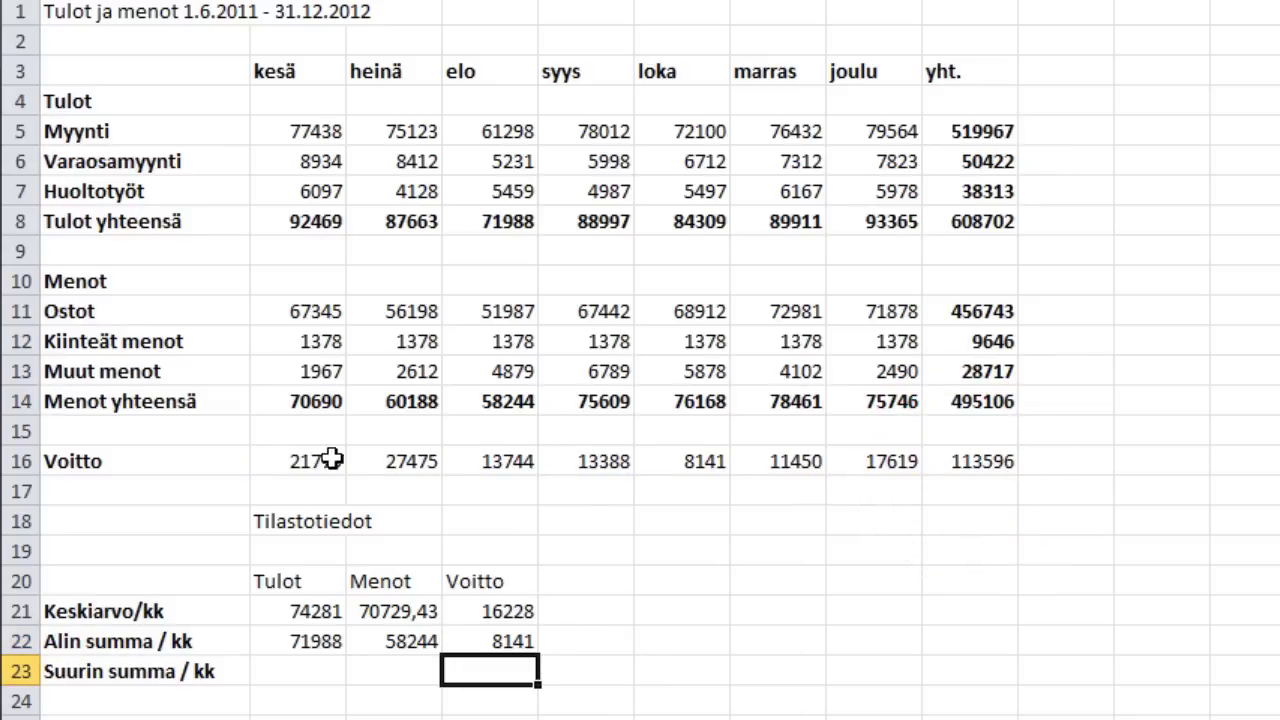
Edit D22 so its range shrinks from I16 to =MIN(B16:H16)
left_click(513, 645)
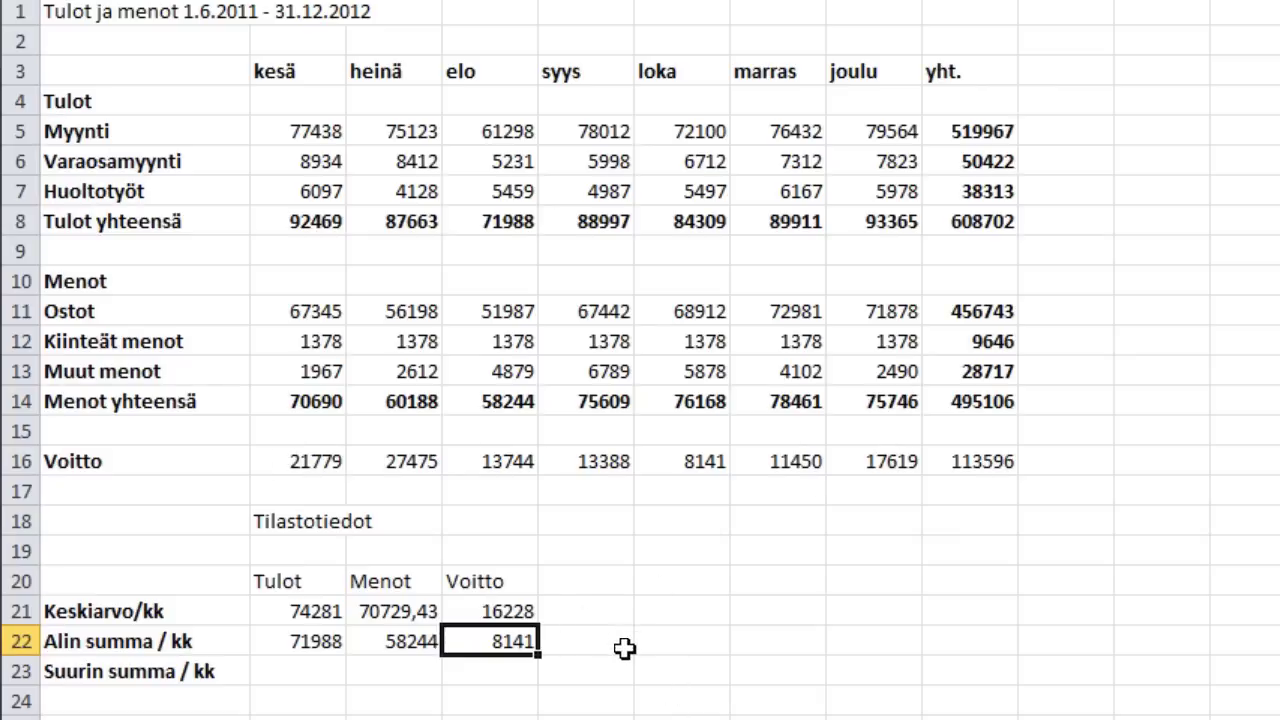
double_click(492, 641)
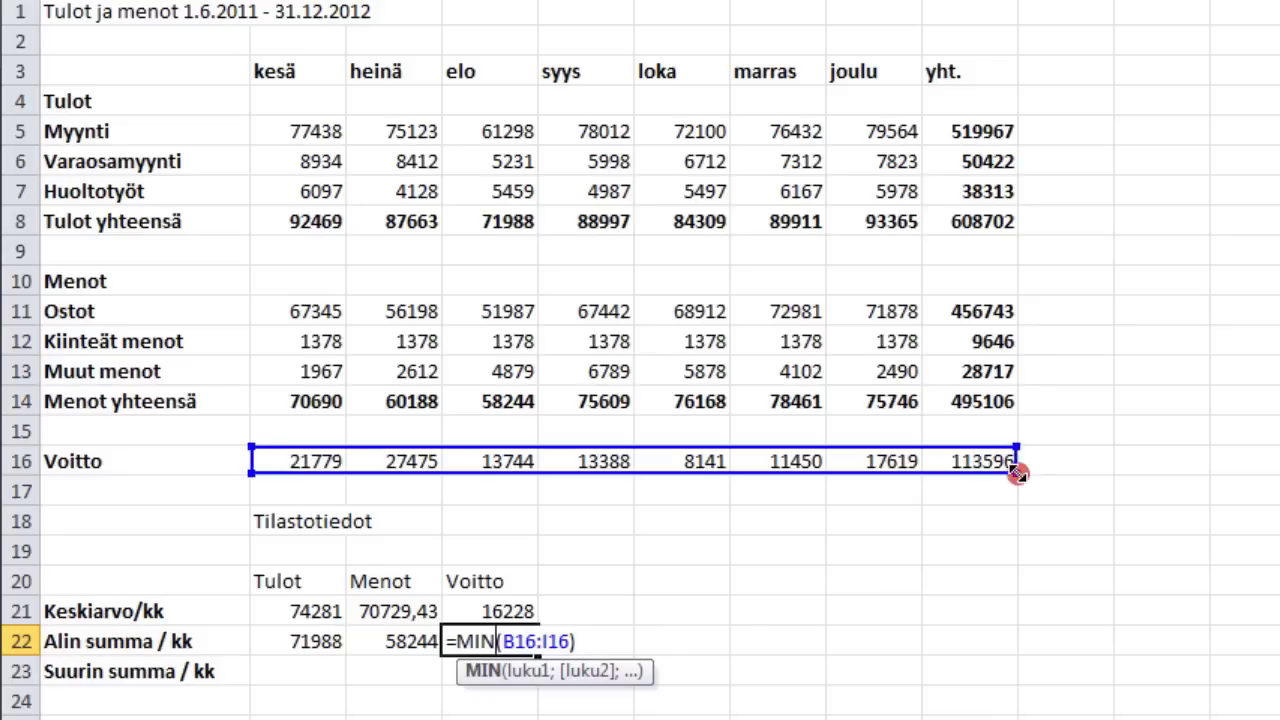
left_click_drag(1016, 472, 926, 474)
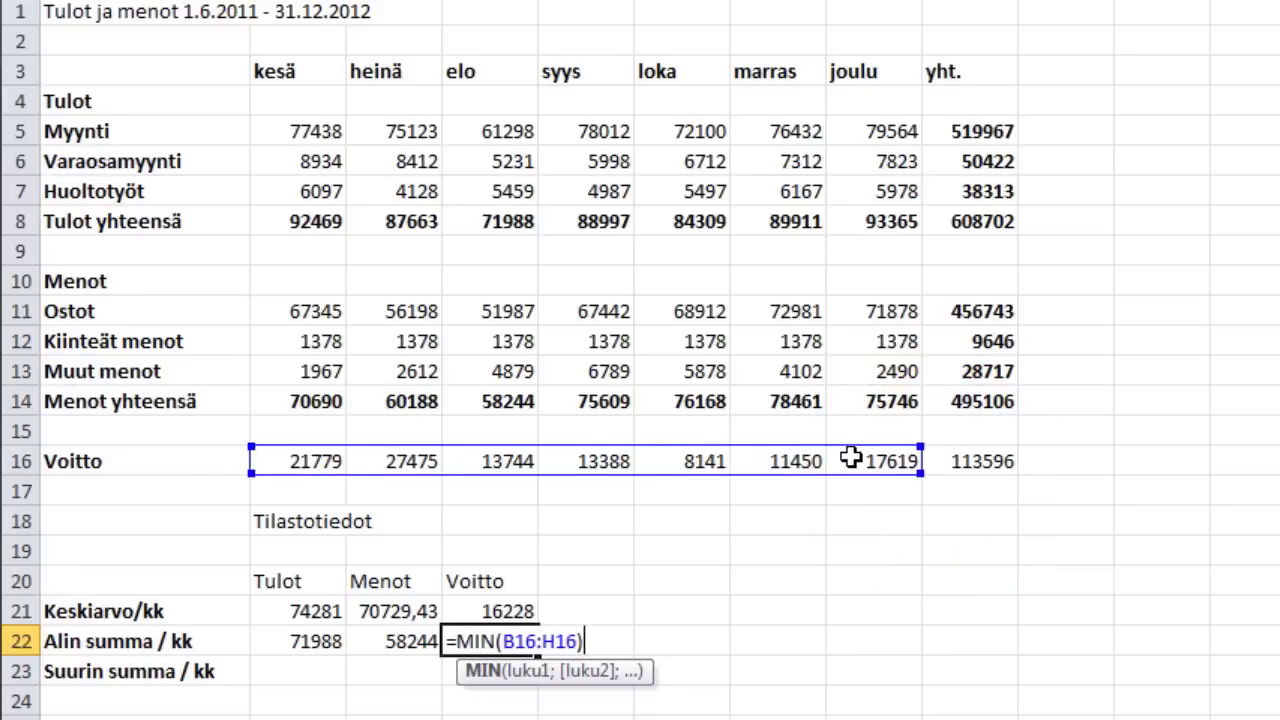
key("Return")
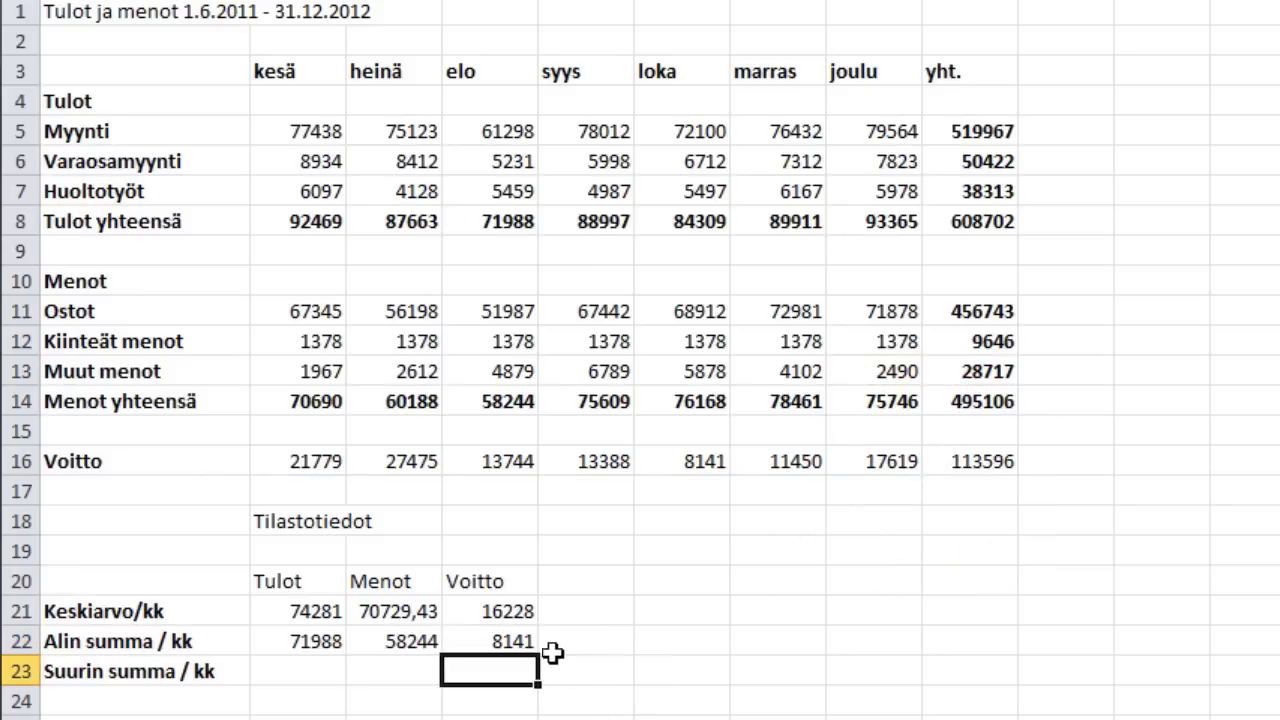
Recheck the D22 formula to confirm it covers only B16:H16
left_click(503, 641)
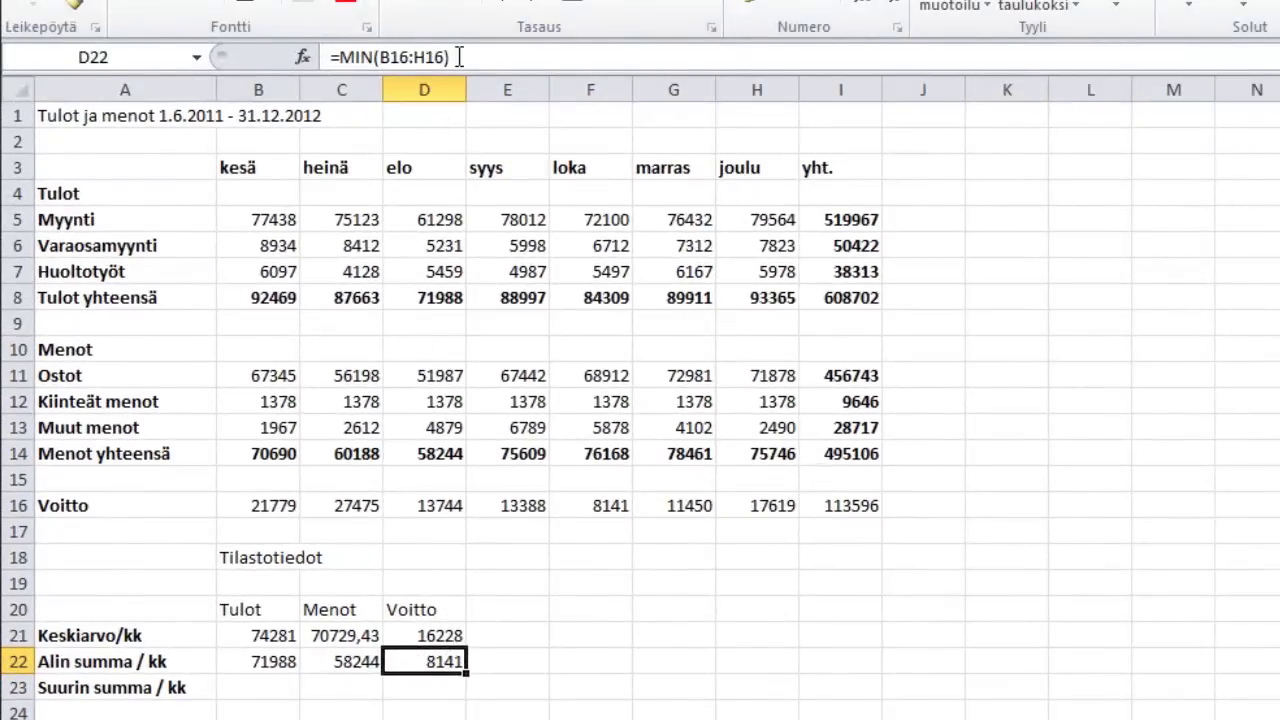
left_click_drag(459, 57, 250, 55)
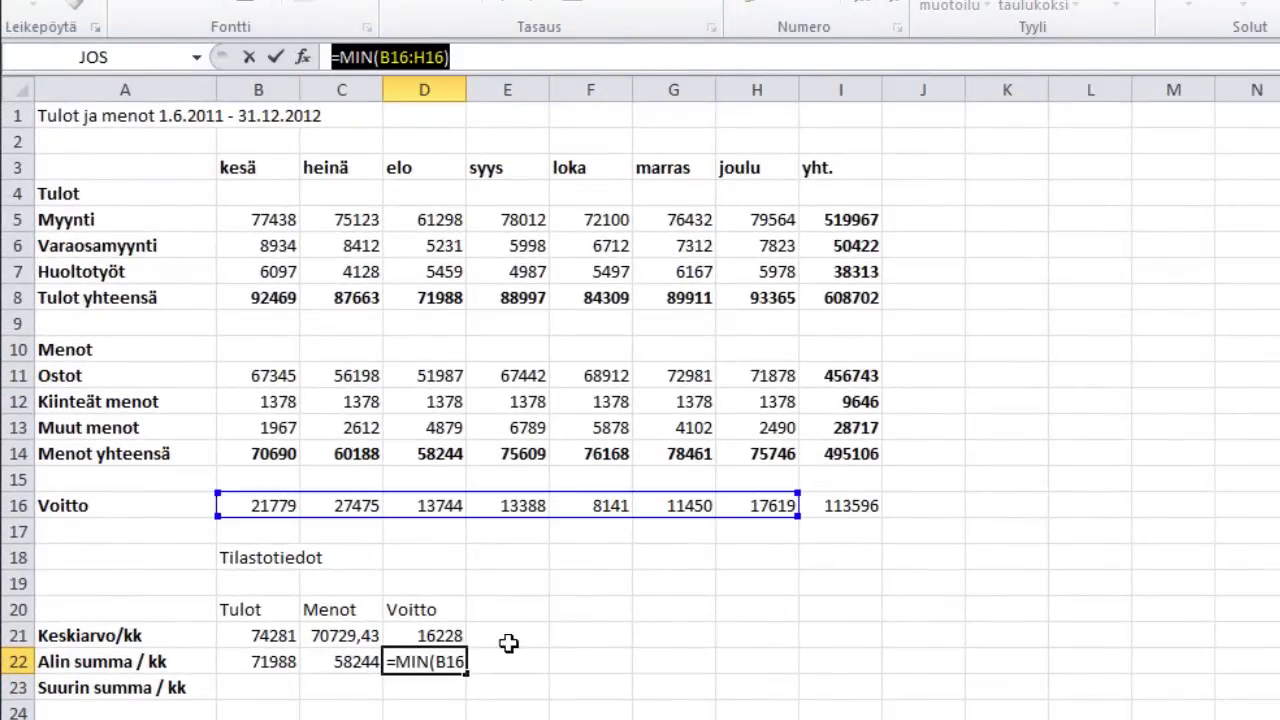
key("Return")
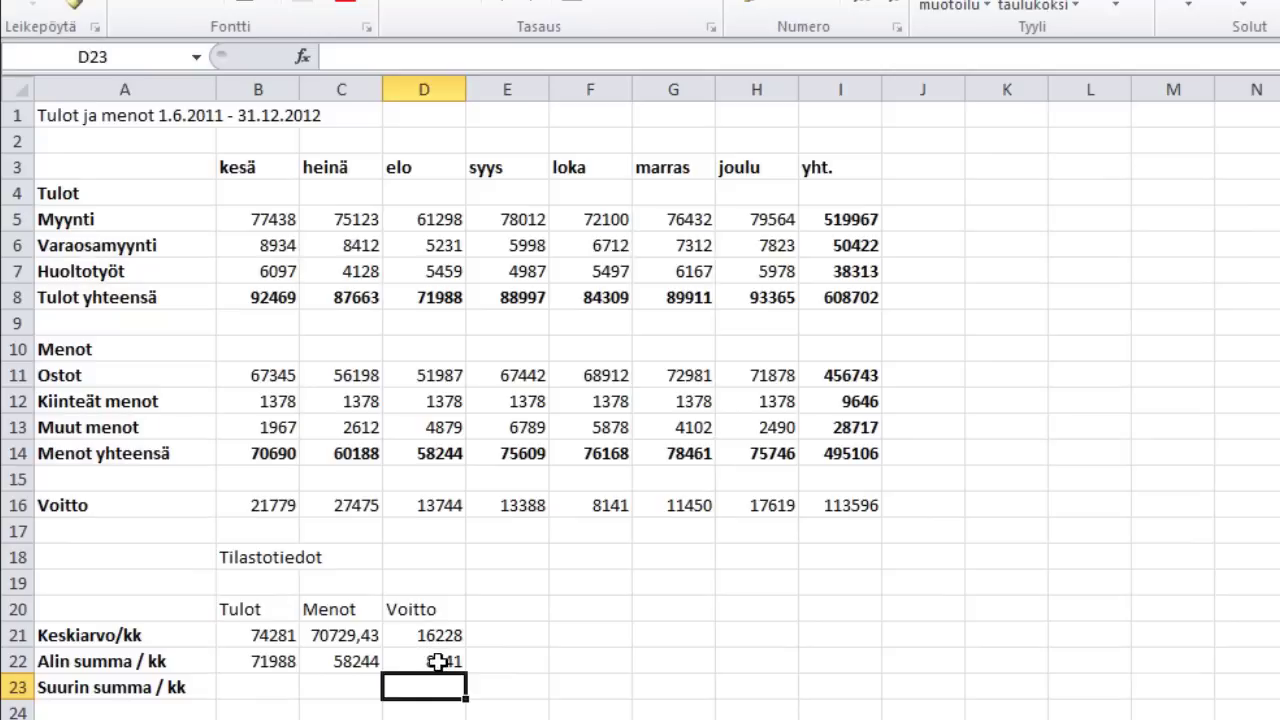
left_click(438, 661)
double_click(438, 661)
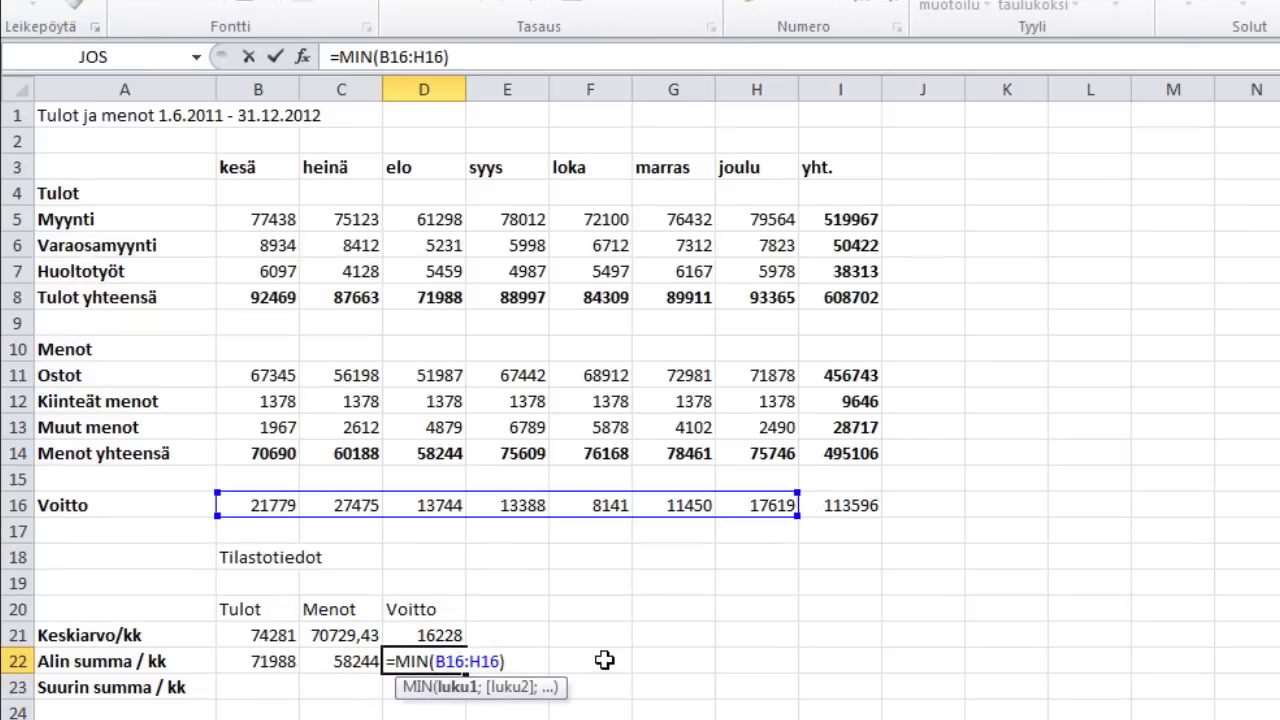
key("Return")
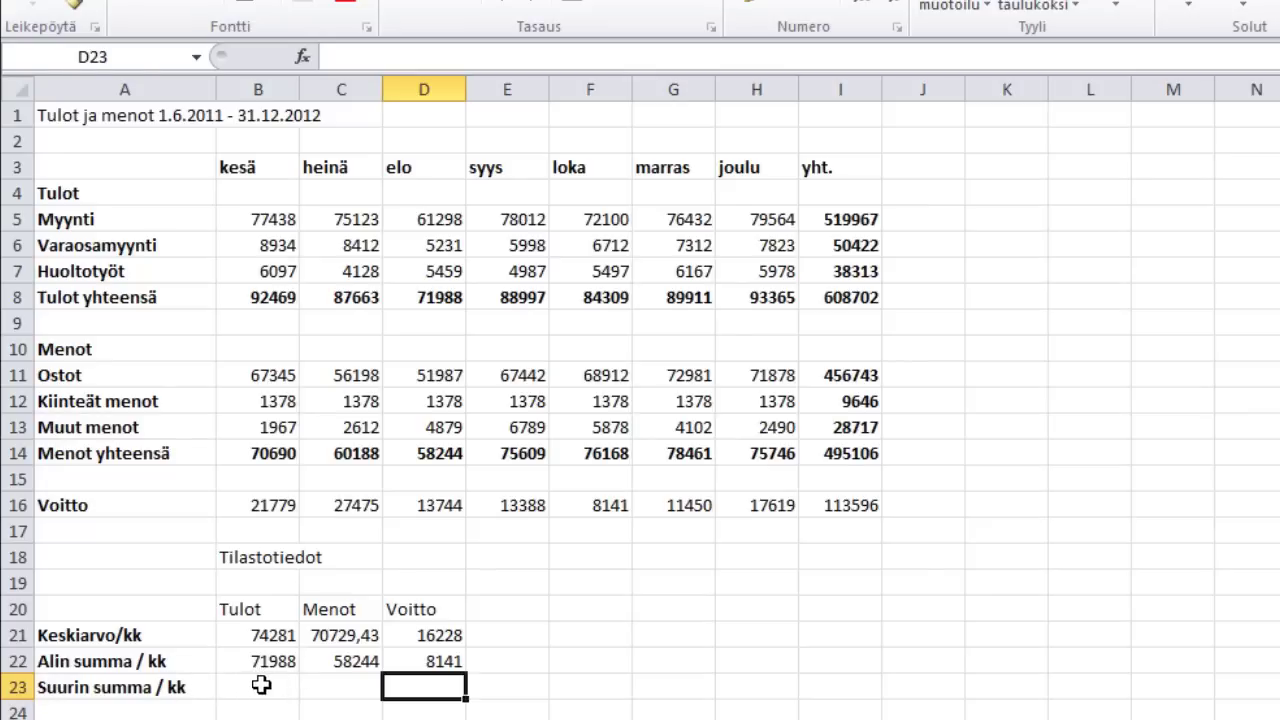
left_click(261, 685)
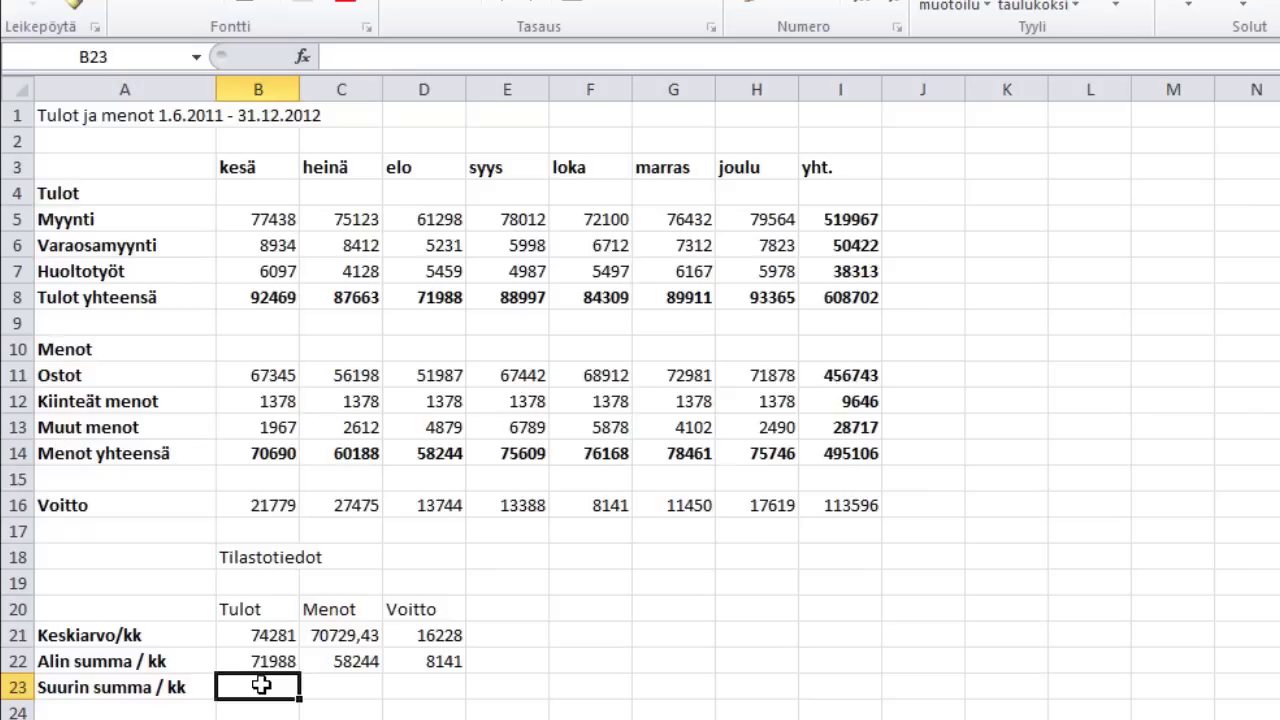
Enter =MAKS(B8:H8) in B23 for the maximum monthly income, 93365
type("=m")
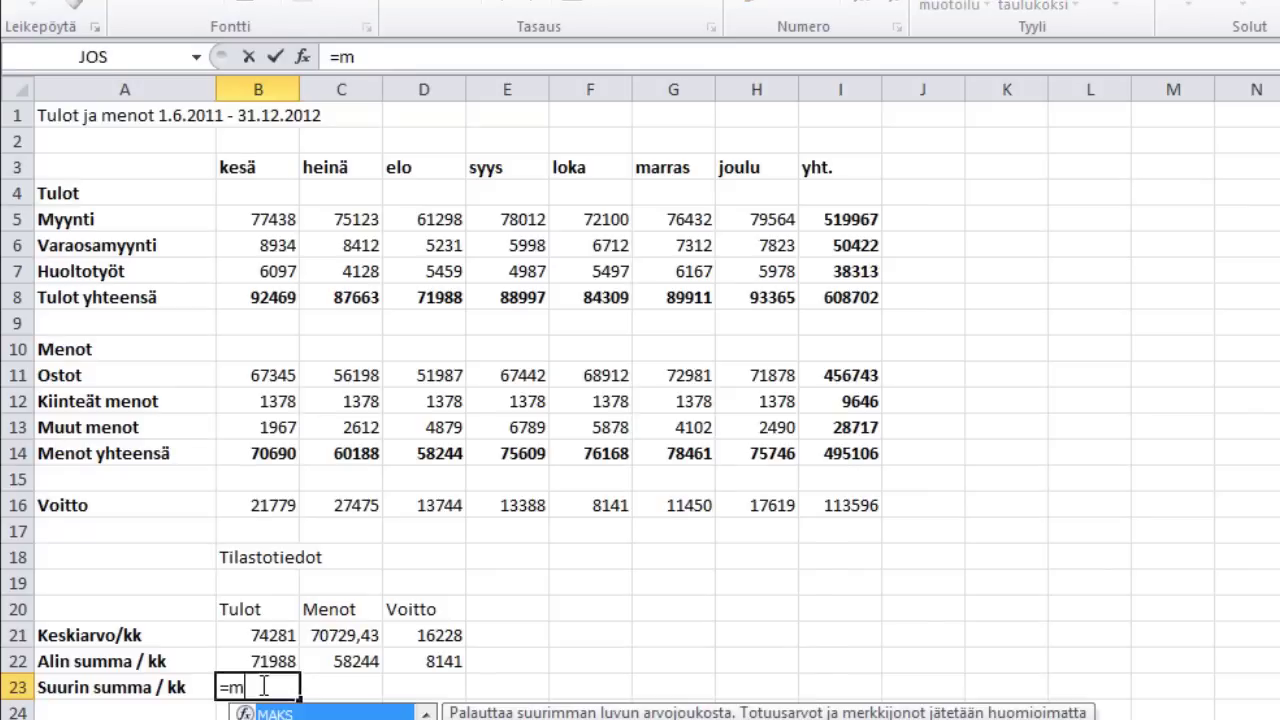
type("aks(")
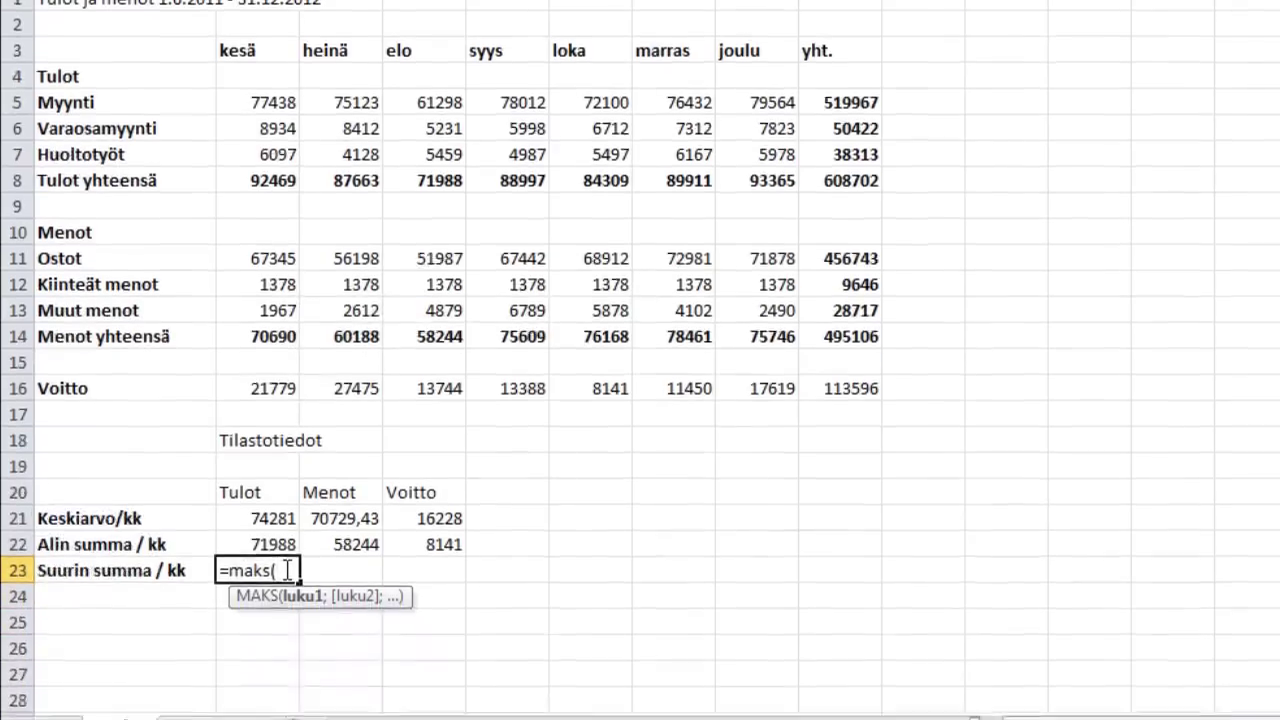
key("BackSpace")
key("BackSpace")
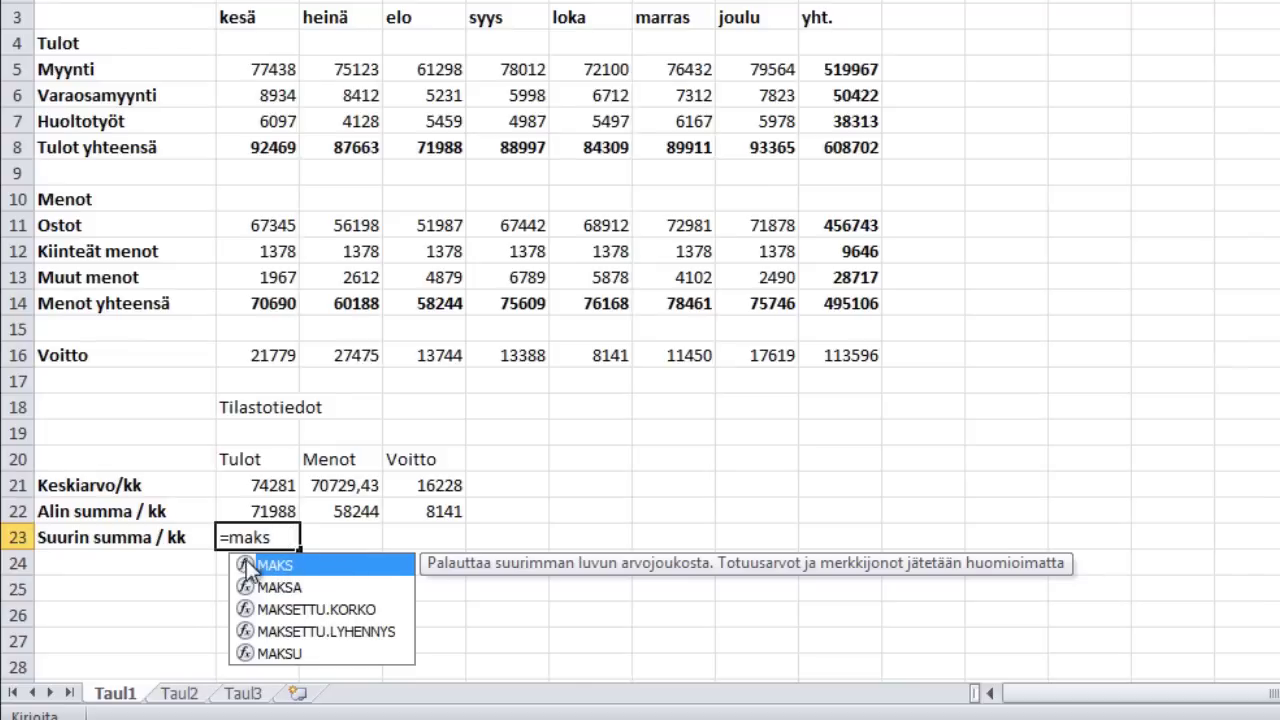
double_click(282, 566)
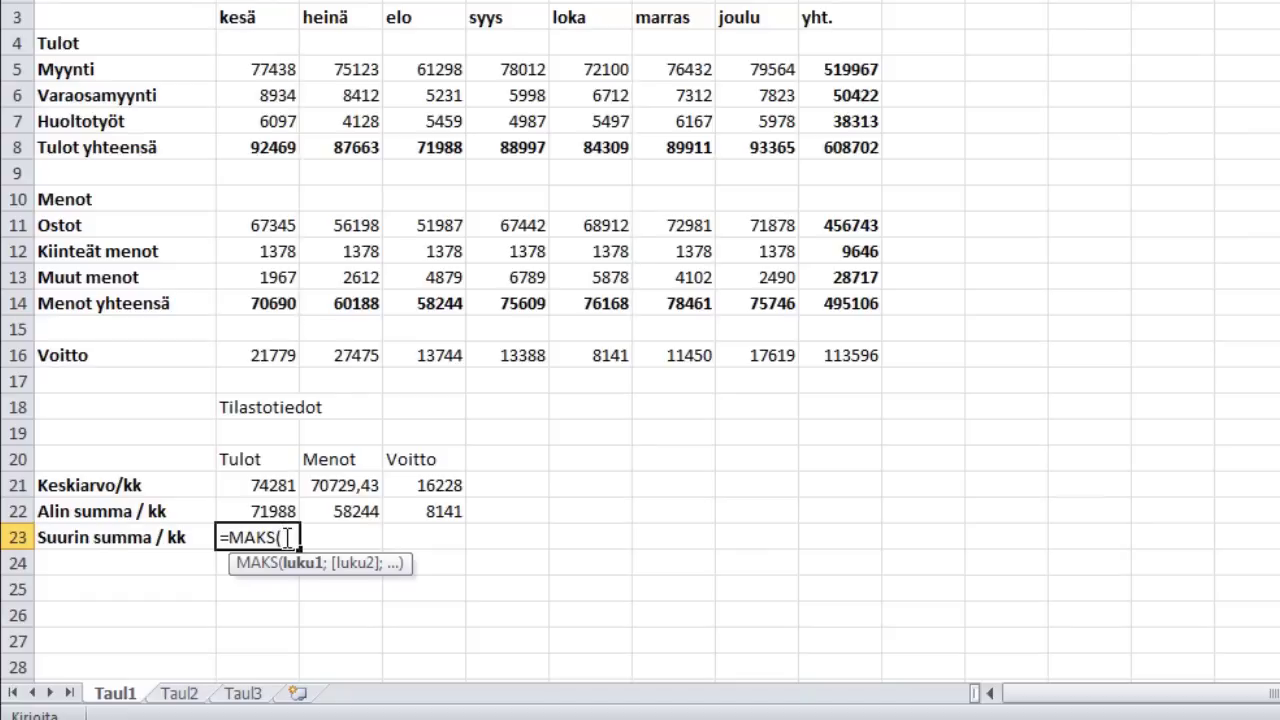
key("BackSpace")
key("BackSpace")
key("BackSpace")
key("BackSpace")
key("BackSpace")
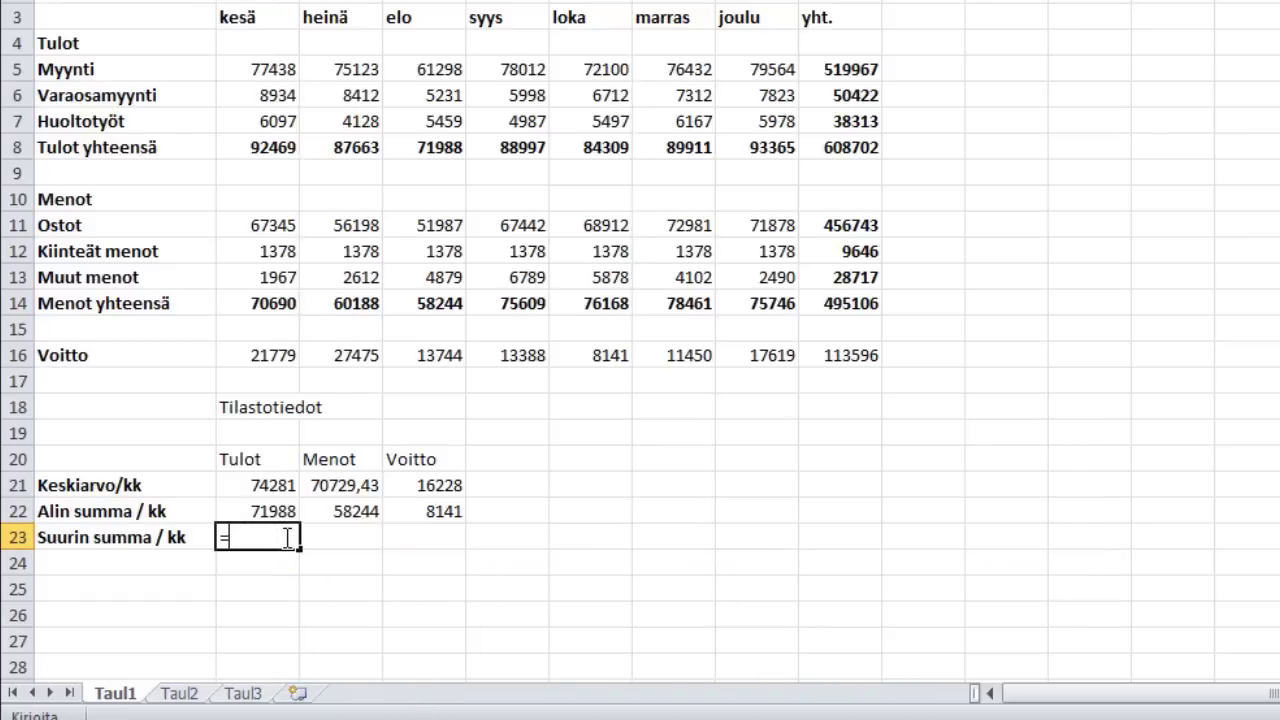
type("maks")
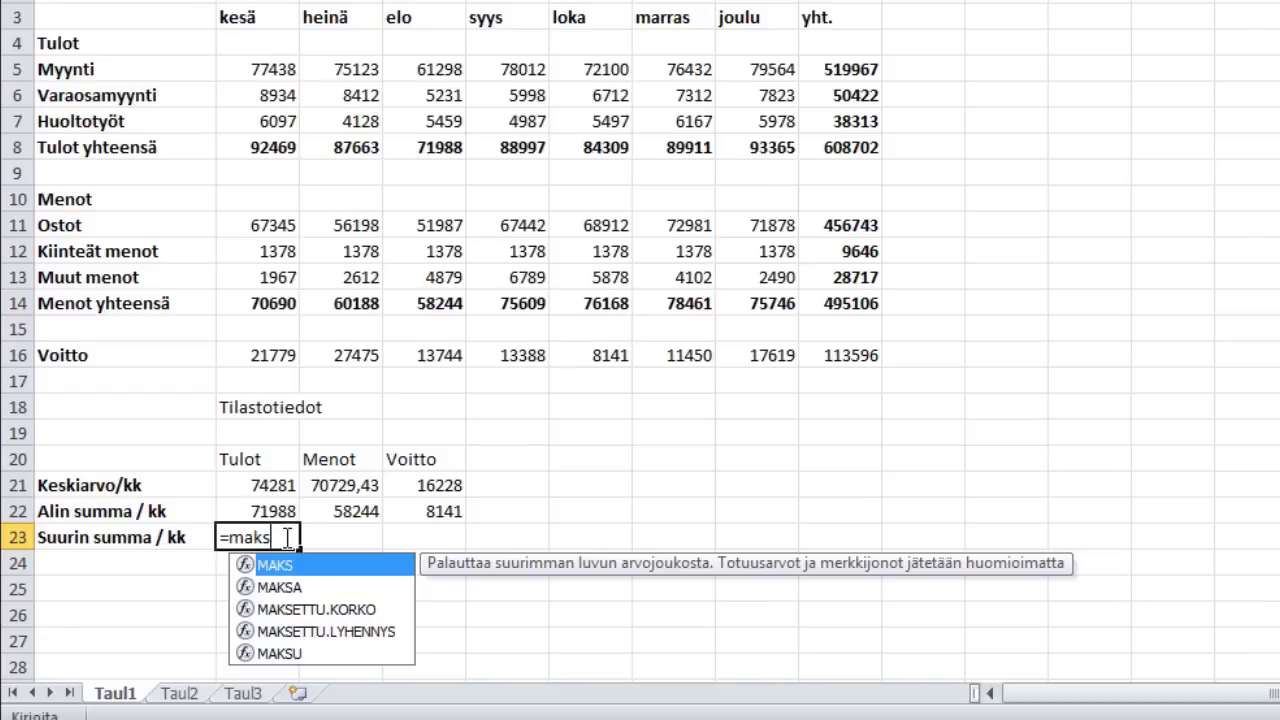
type("(")
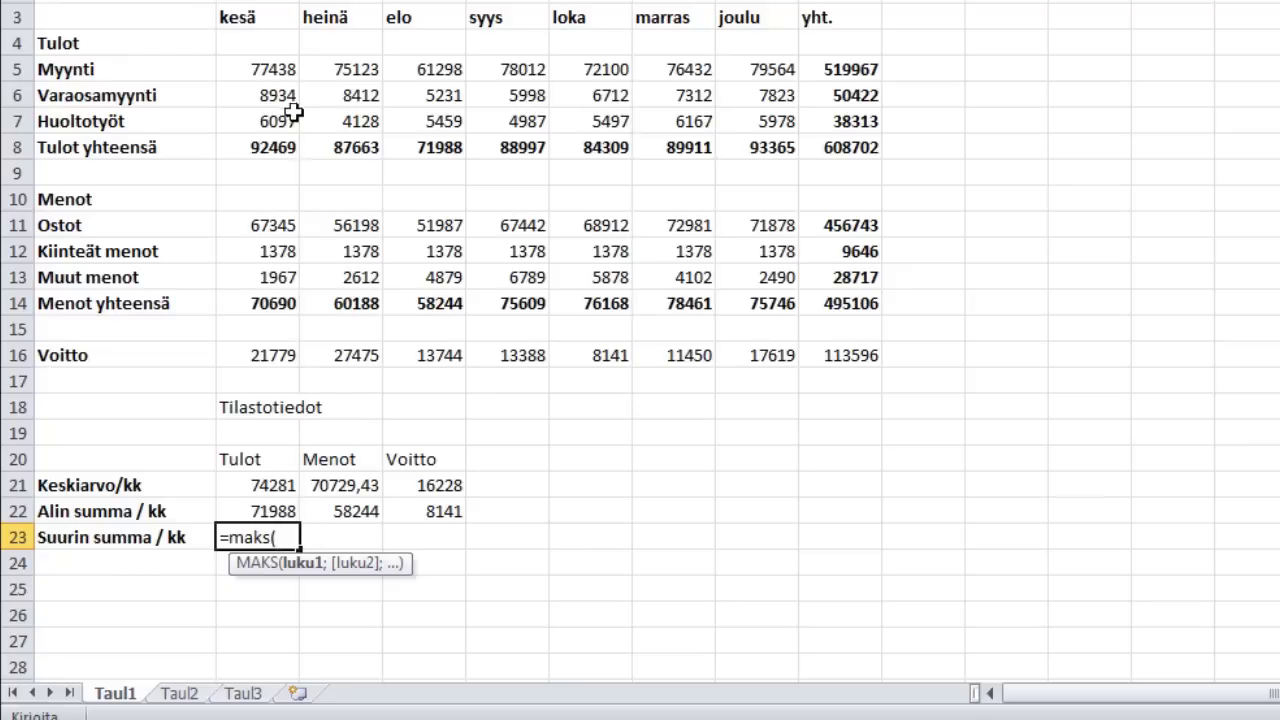
left_click_drag(272, 148, 767, 150)
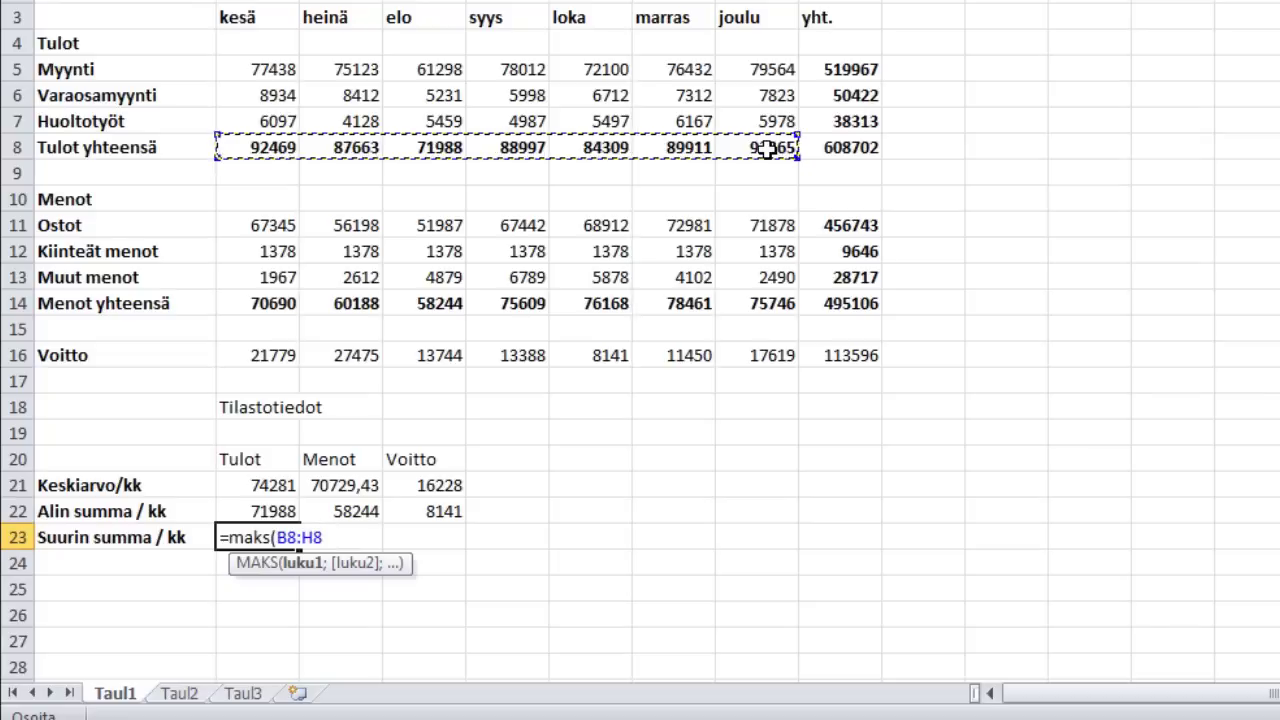
key("Return")
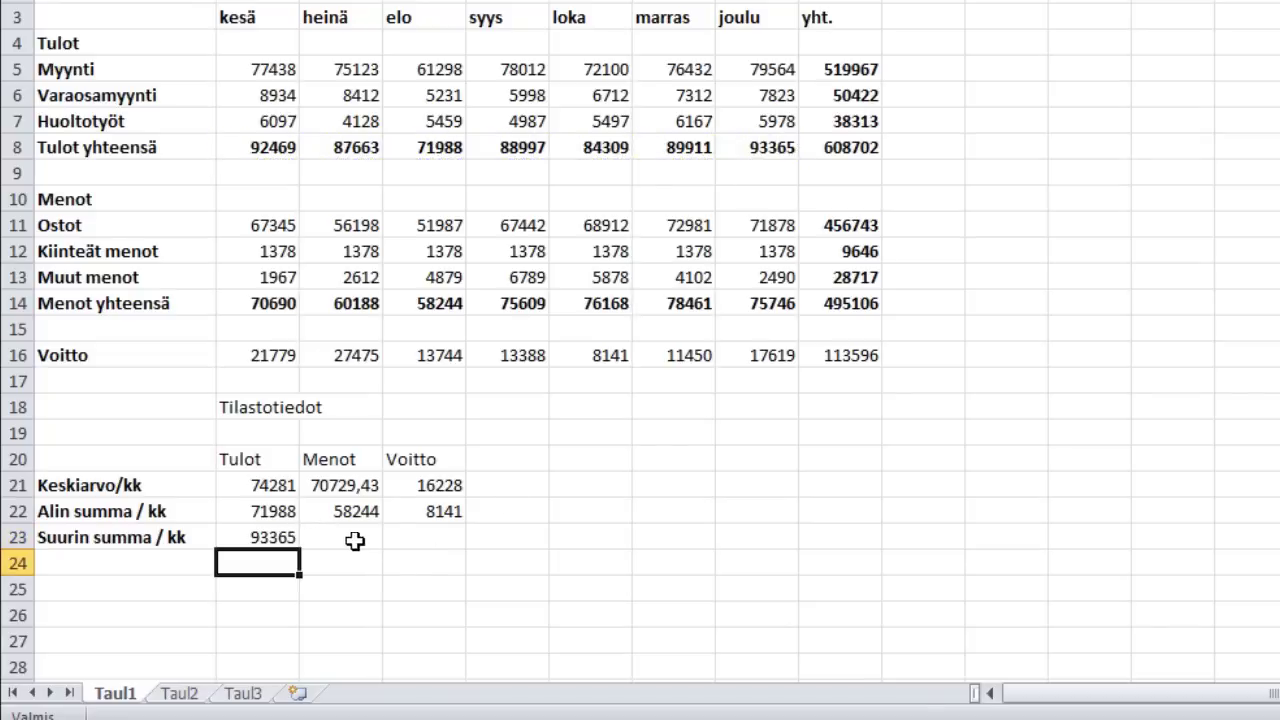
Enter =MAKS(B14:H14) in C23 and =MAKS(B16:H16) in D23 for maximum expenses and profit
left_click(355, 540)
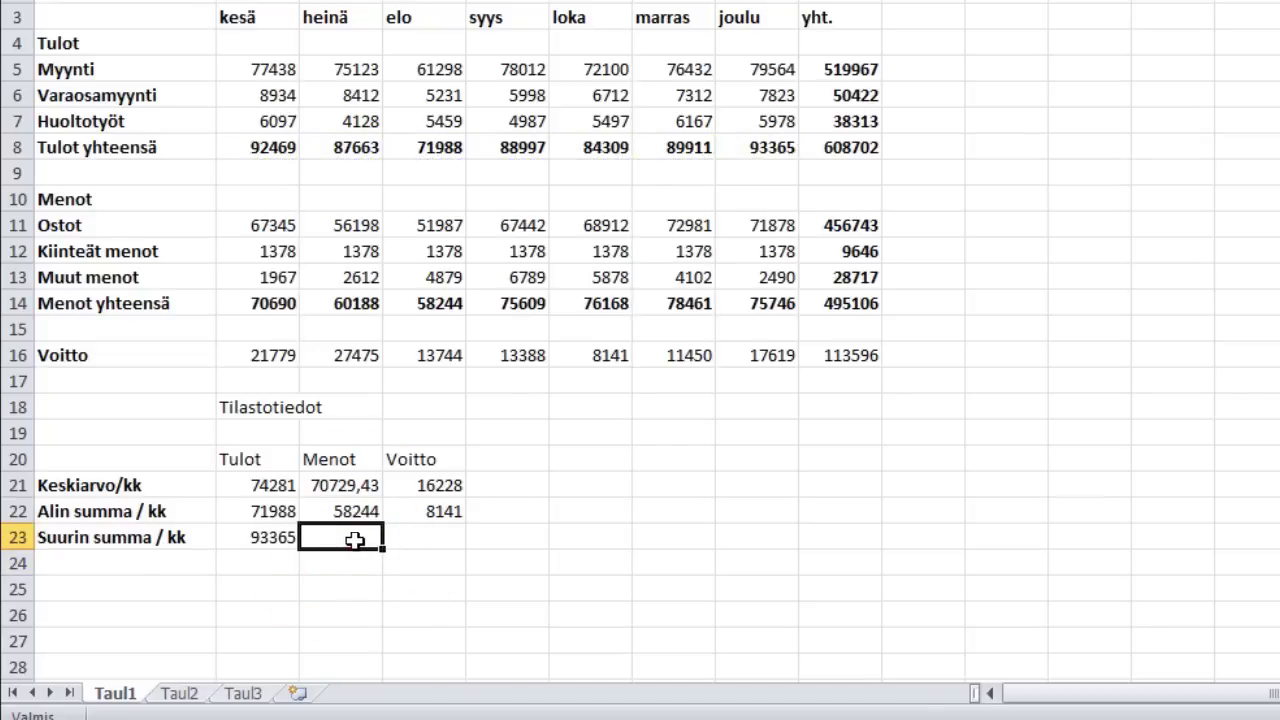
type("=maks")
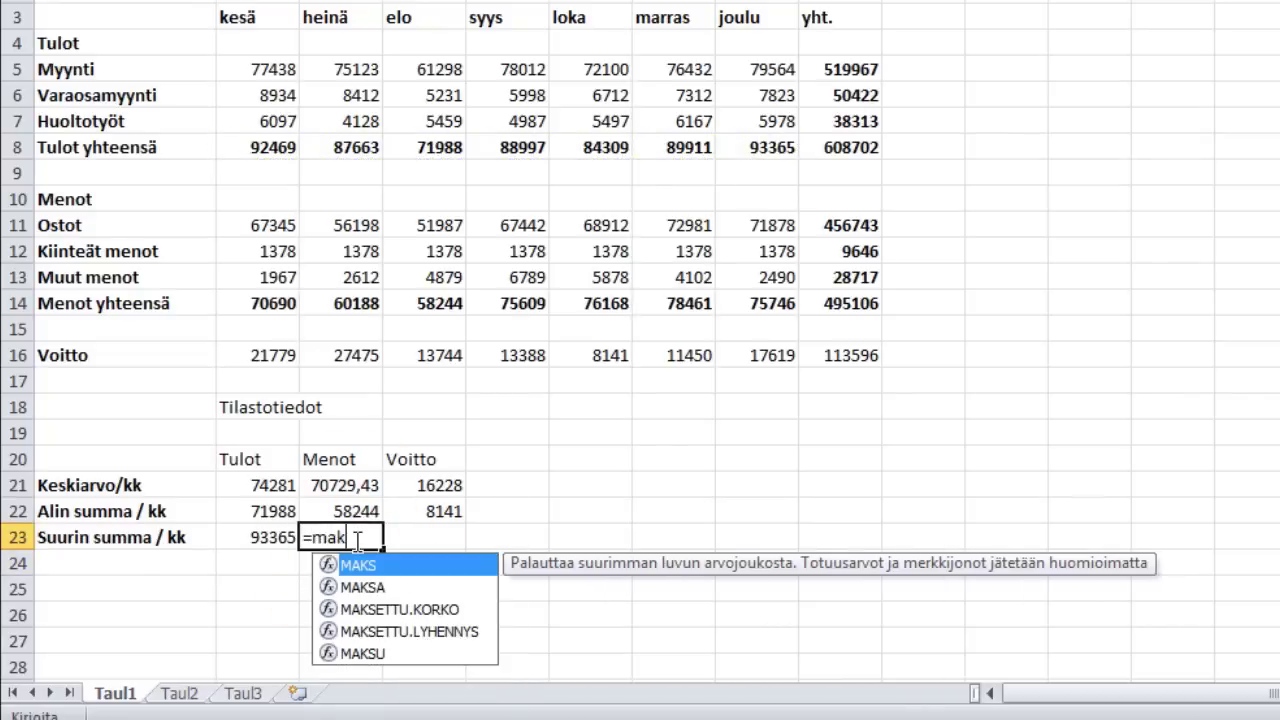
type("(")
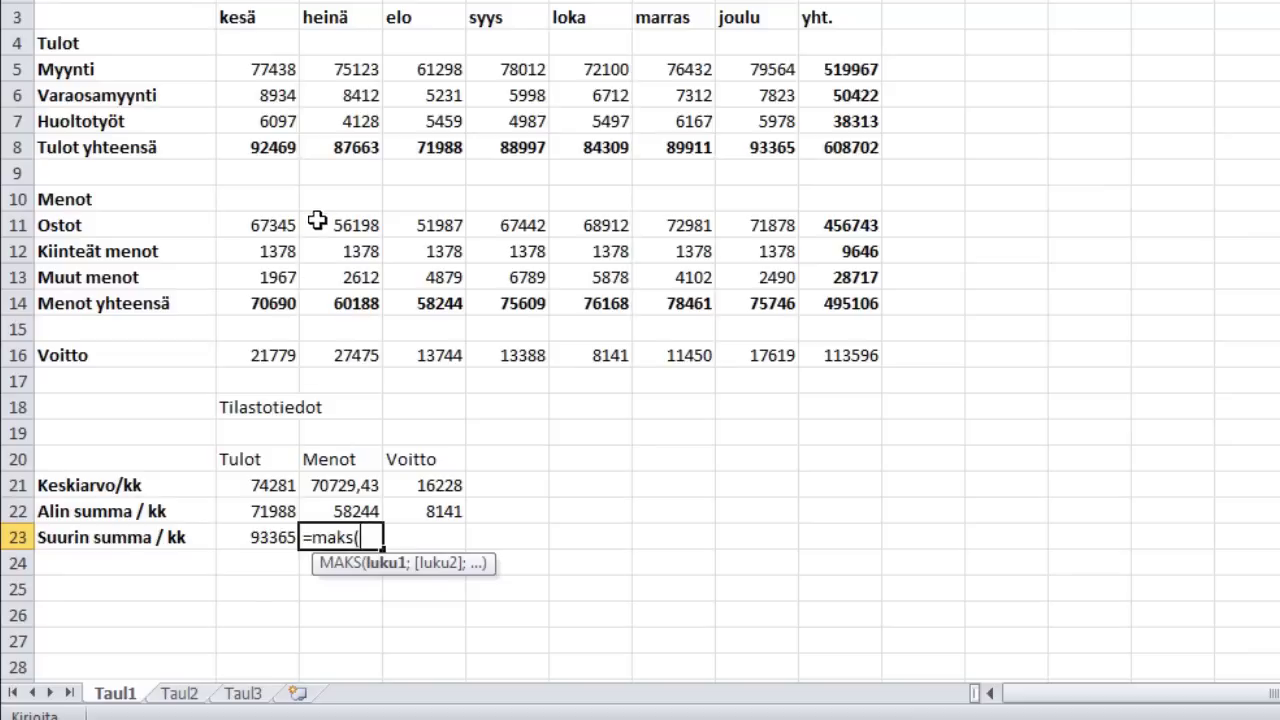
left_click_drag(273, 308, 740, 302)
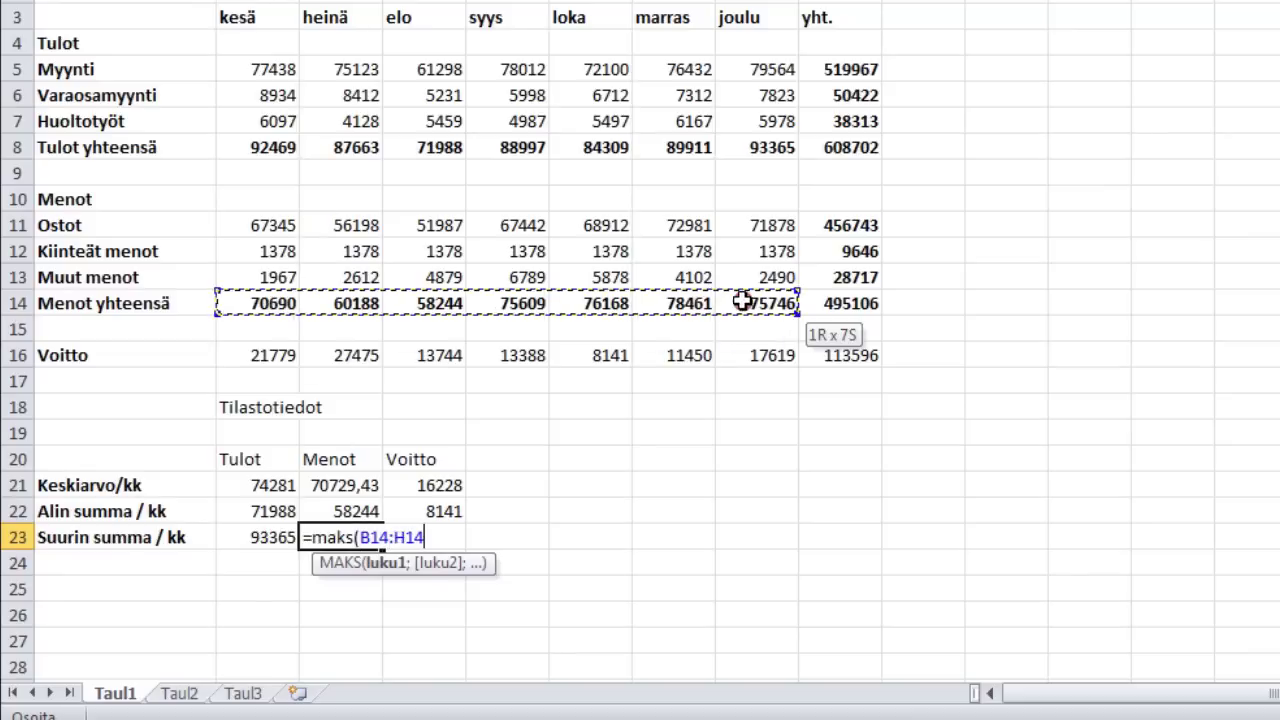
key("Return")
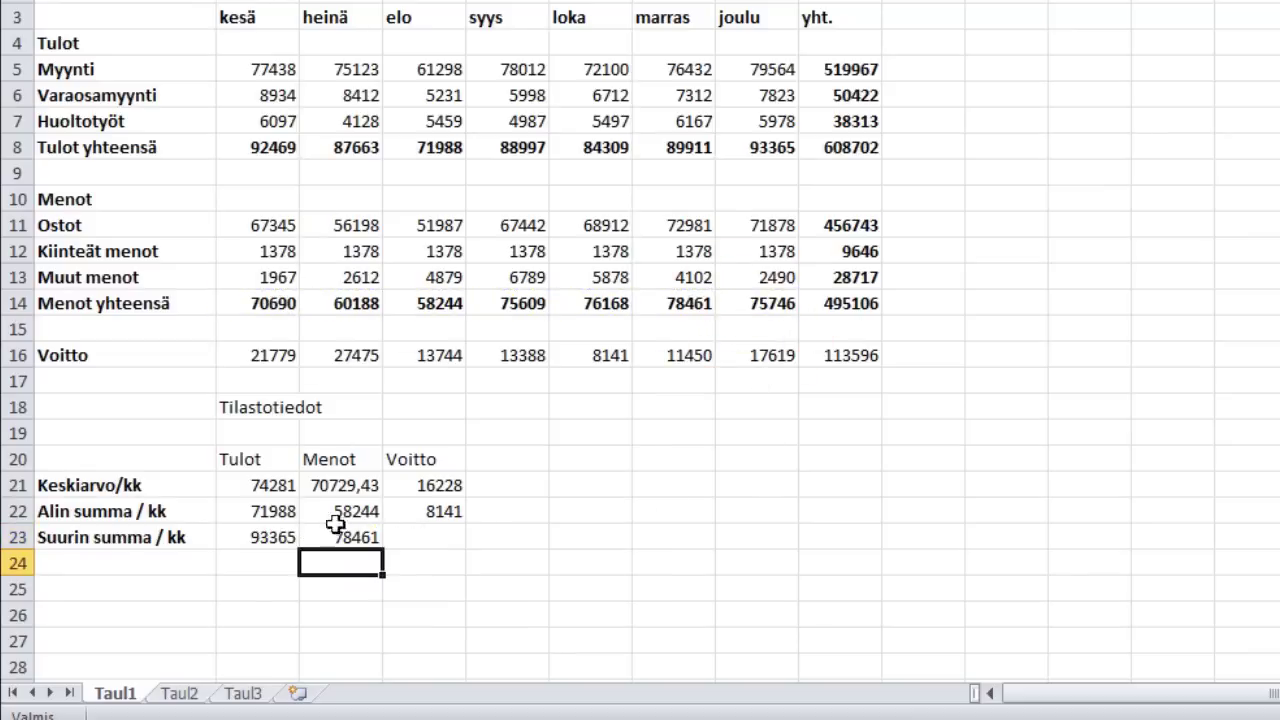
left_click(413, 543)
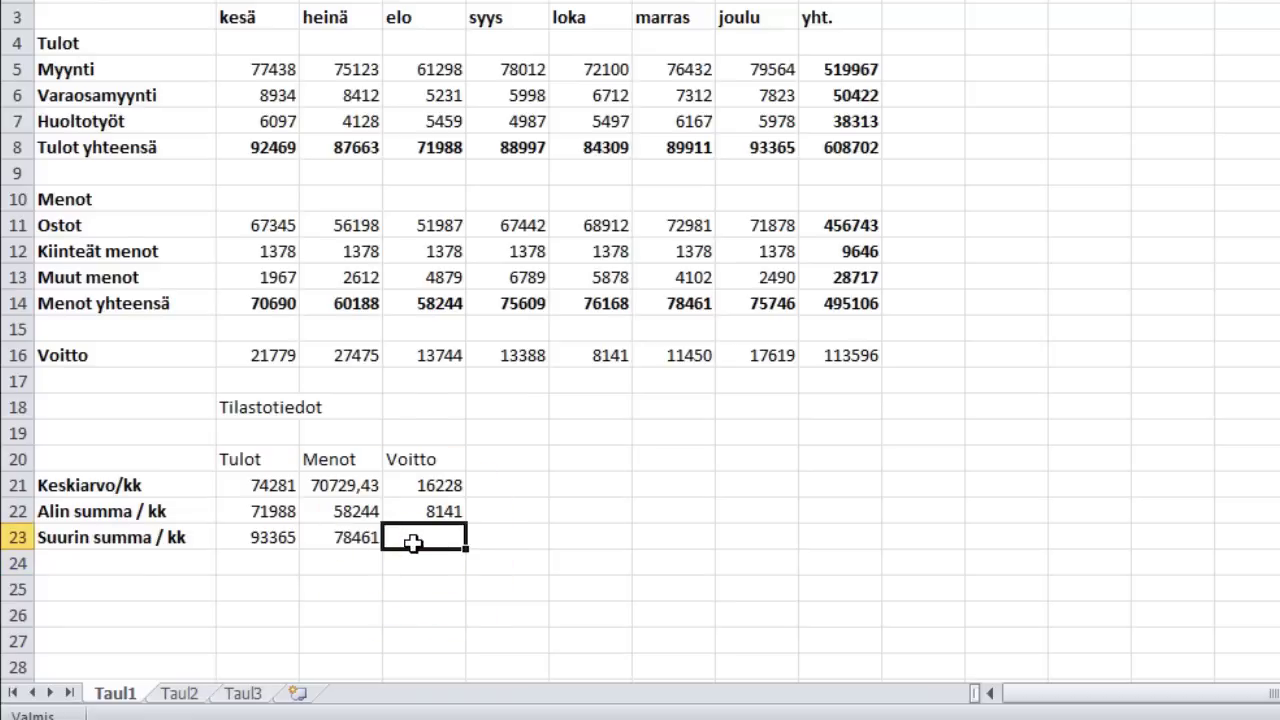
type("=maks")
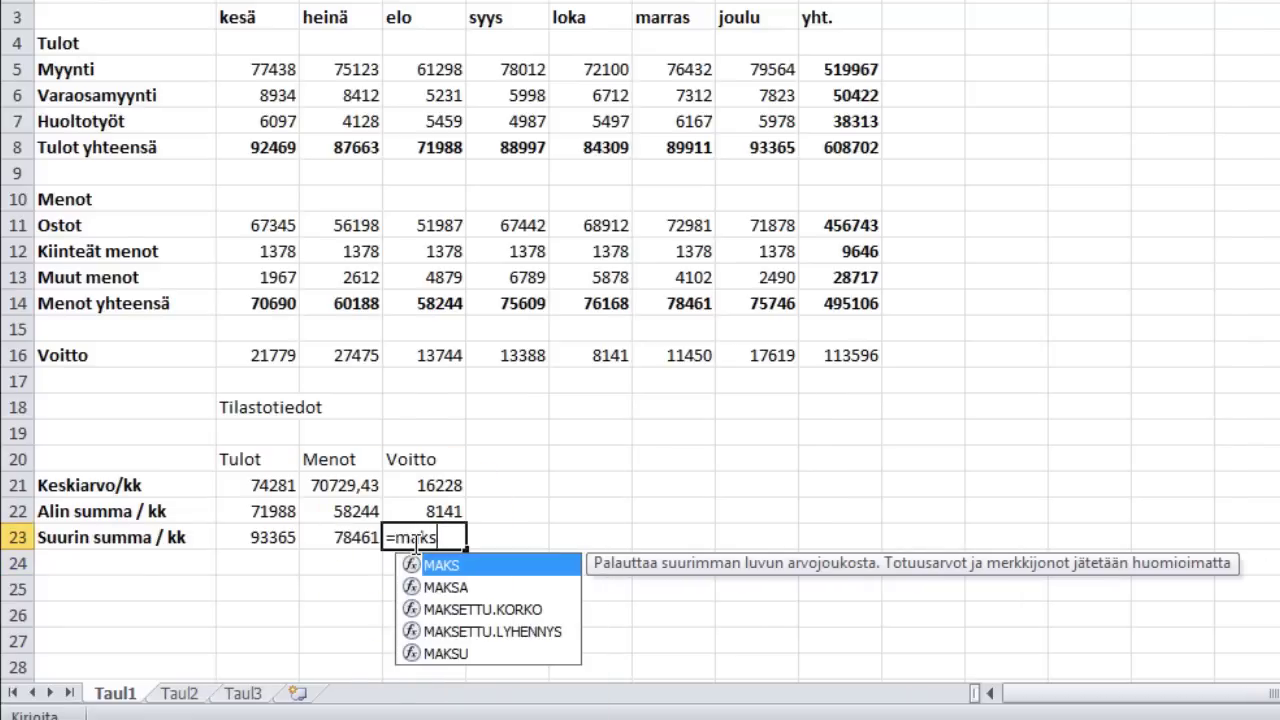
type("(")
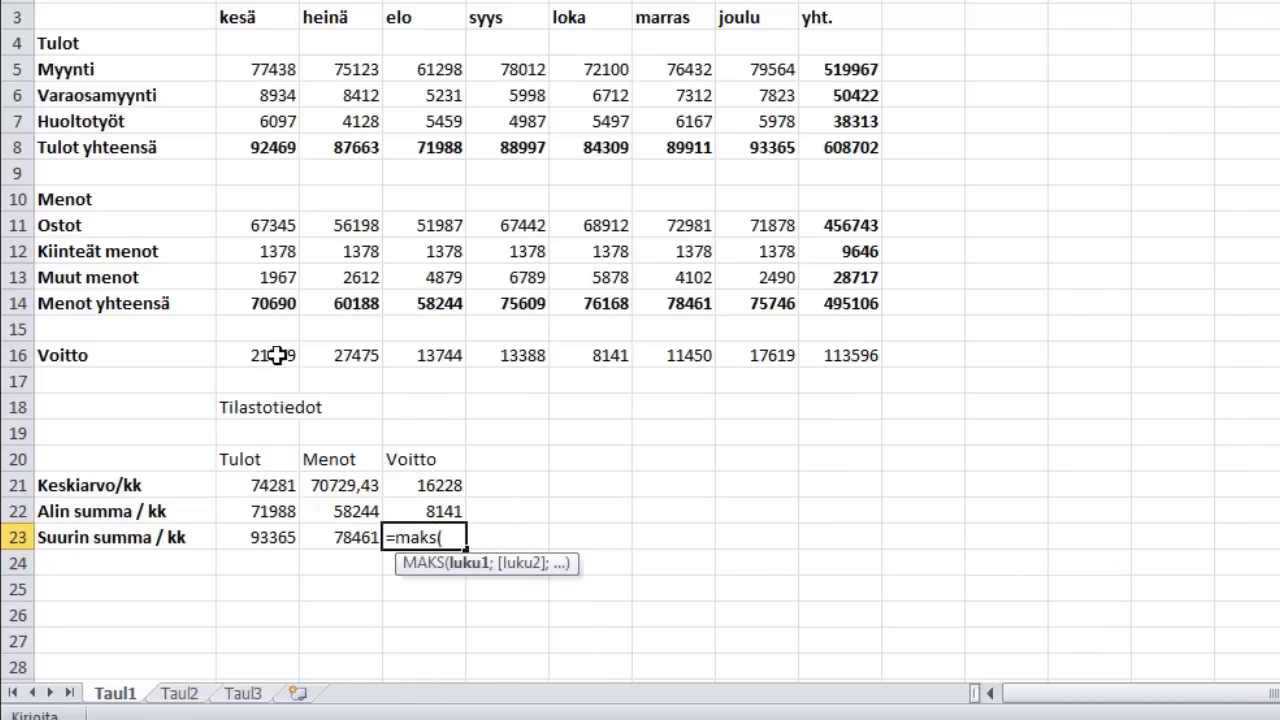
left_click_drag(274, 355, 742, 361)
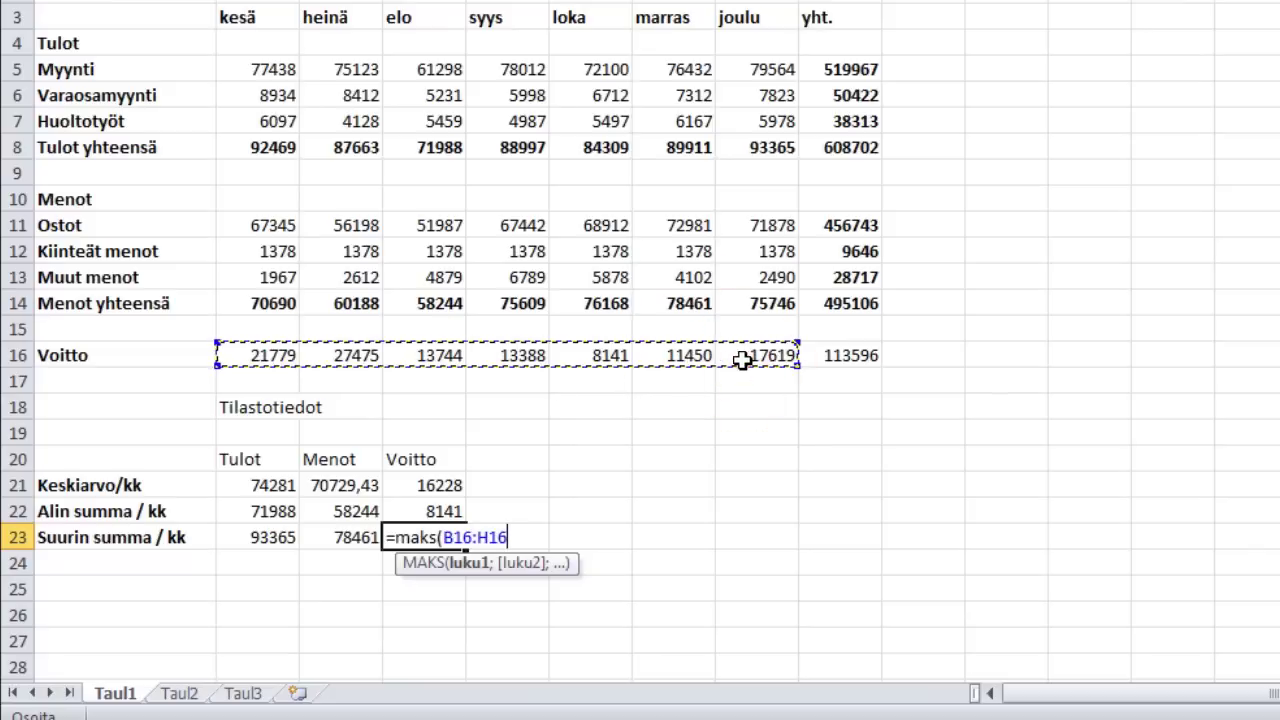
key("Return")
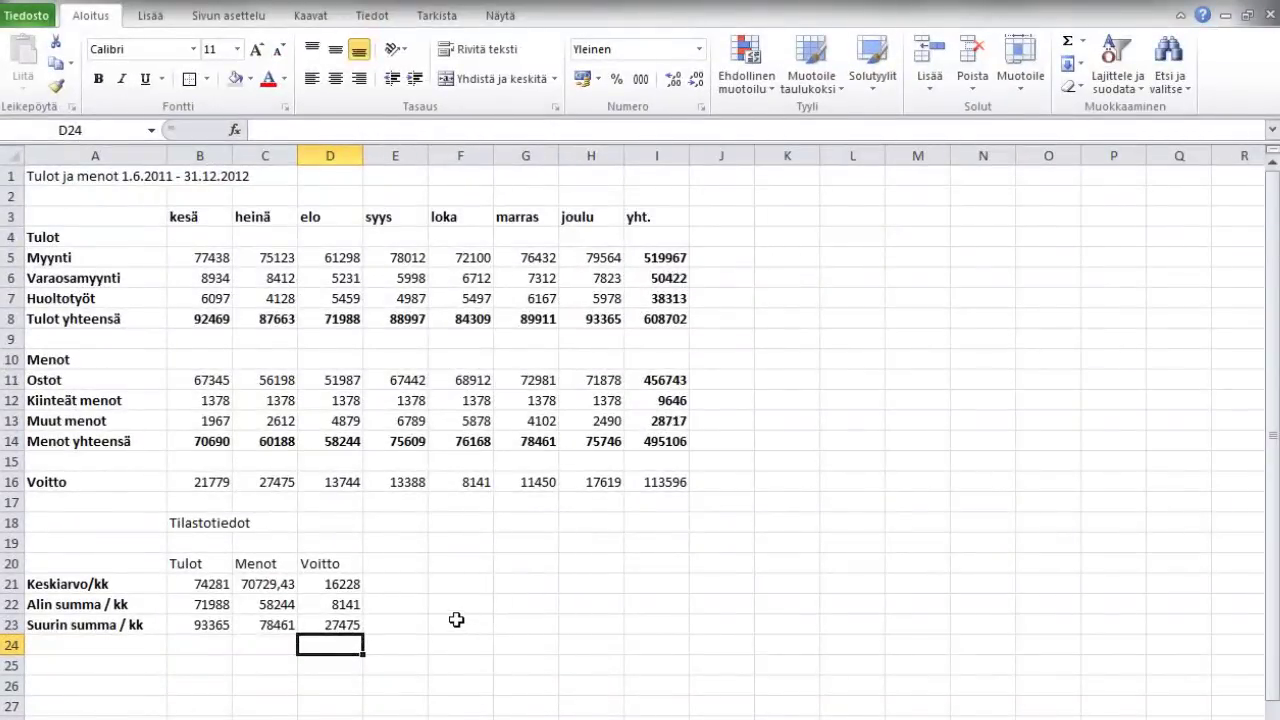
Merge A1:I1 and centre the title 'Tulot ja menot 1.6.2011 - 31.12.2012' across it
left_click(49, 178)
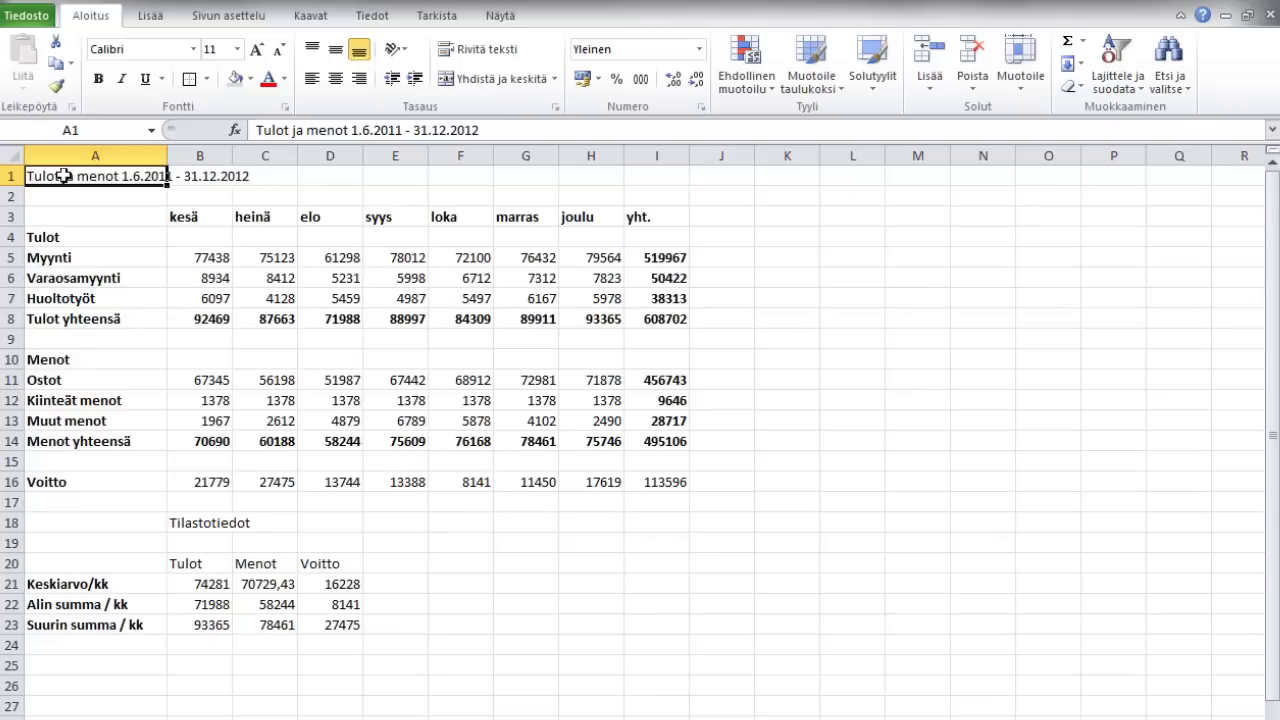
left_click_drag(63, 176, 635, 162)
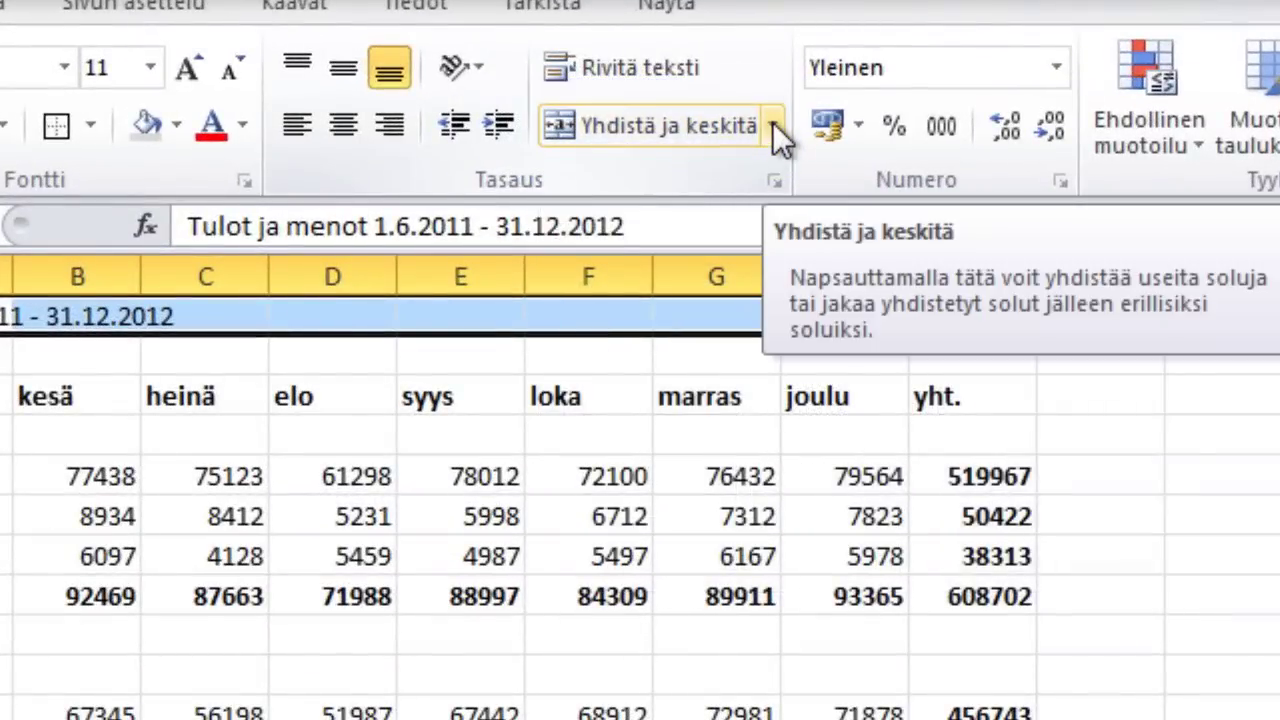
left_click(772, 124)
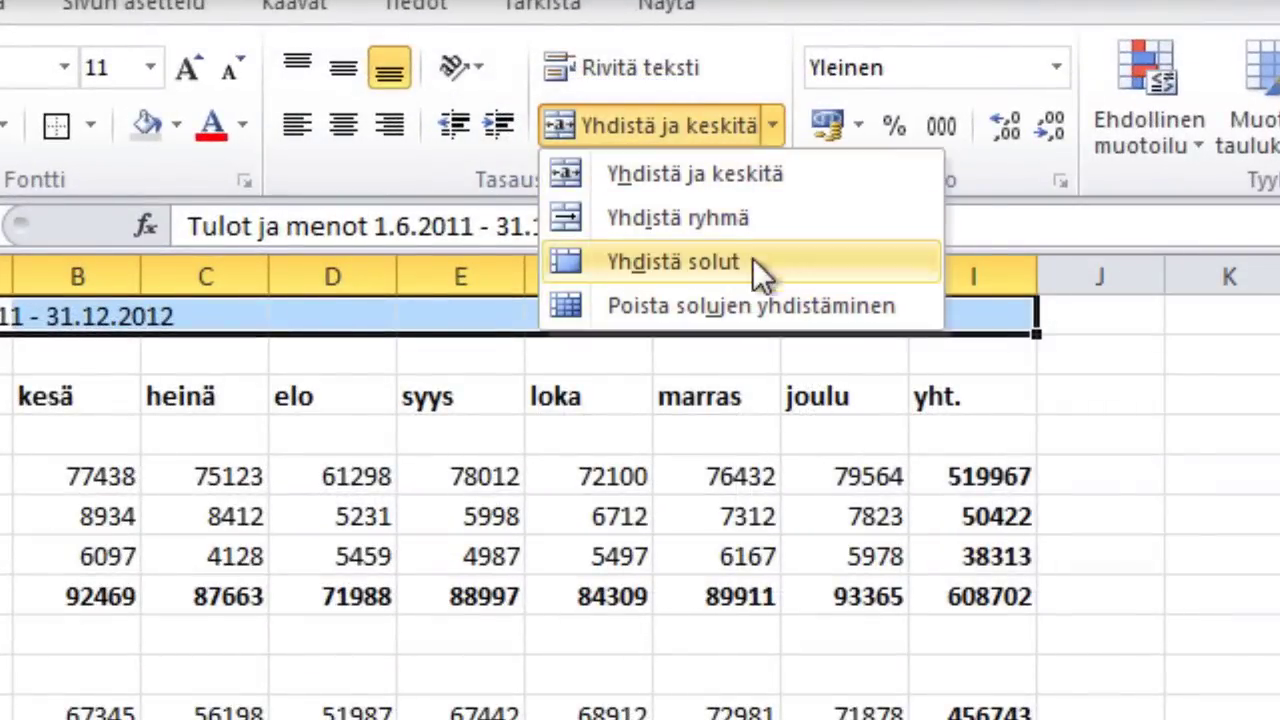
left_click(774, 121)
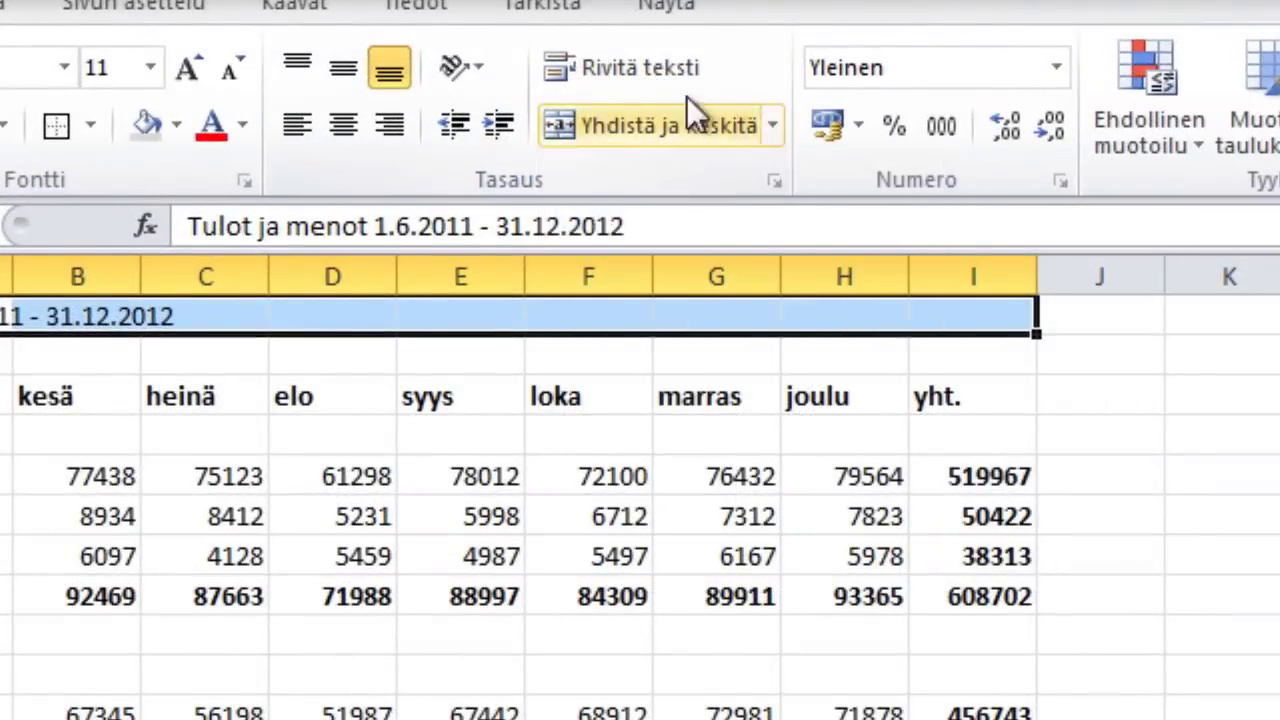
left_click(636, 122)
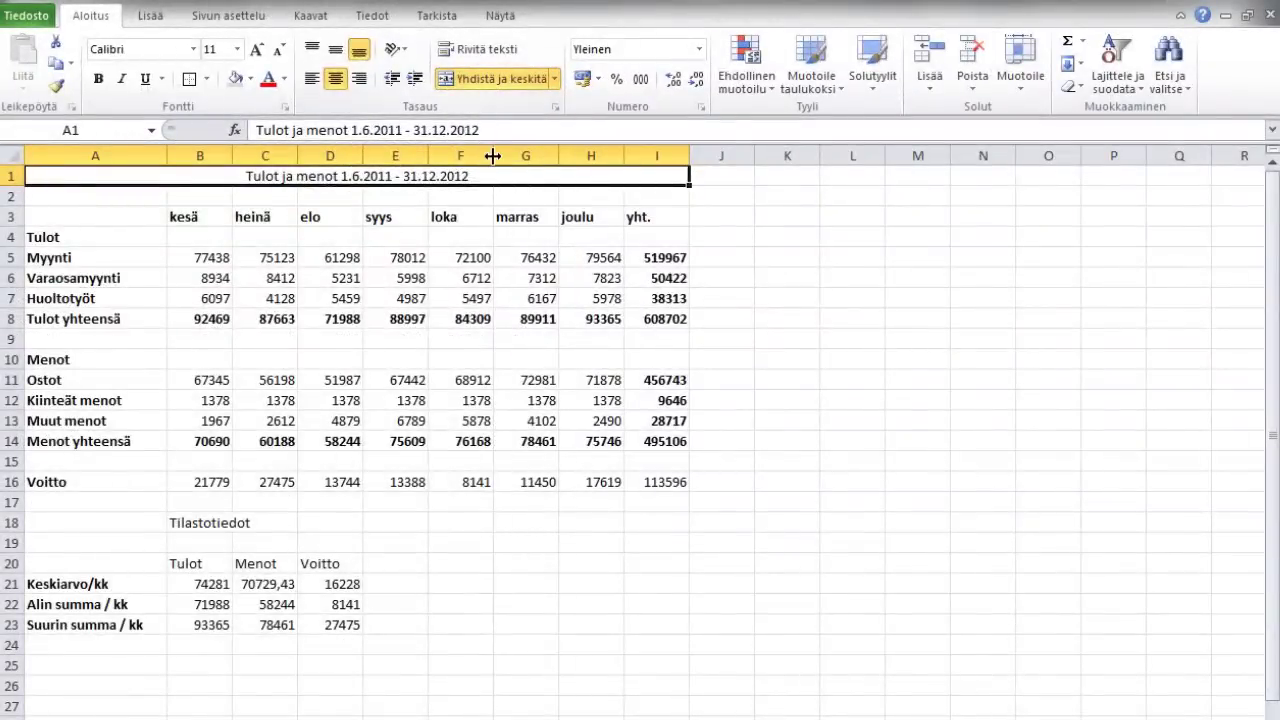
Make the merged title 14 pt bold with a Valkoinen, Tausta 1, tummempi 15% grey fill
left_click(237, 49)
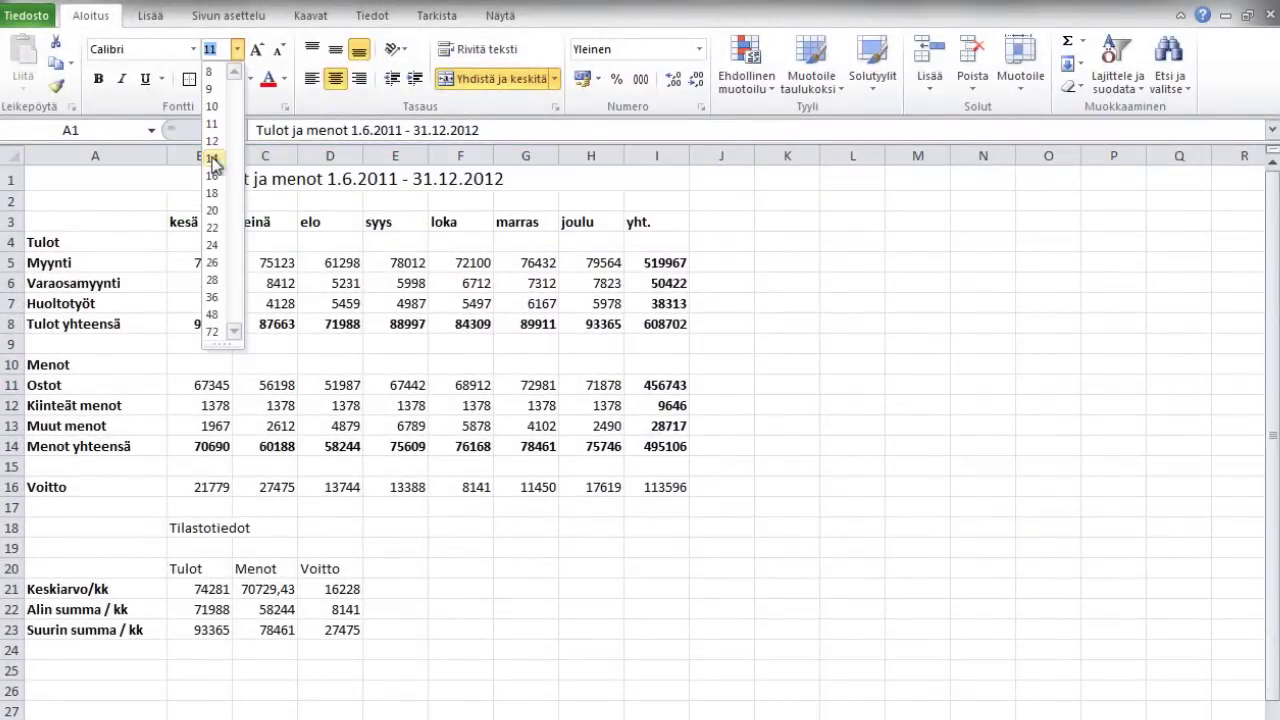
left_click(212, 158)
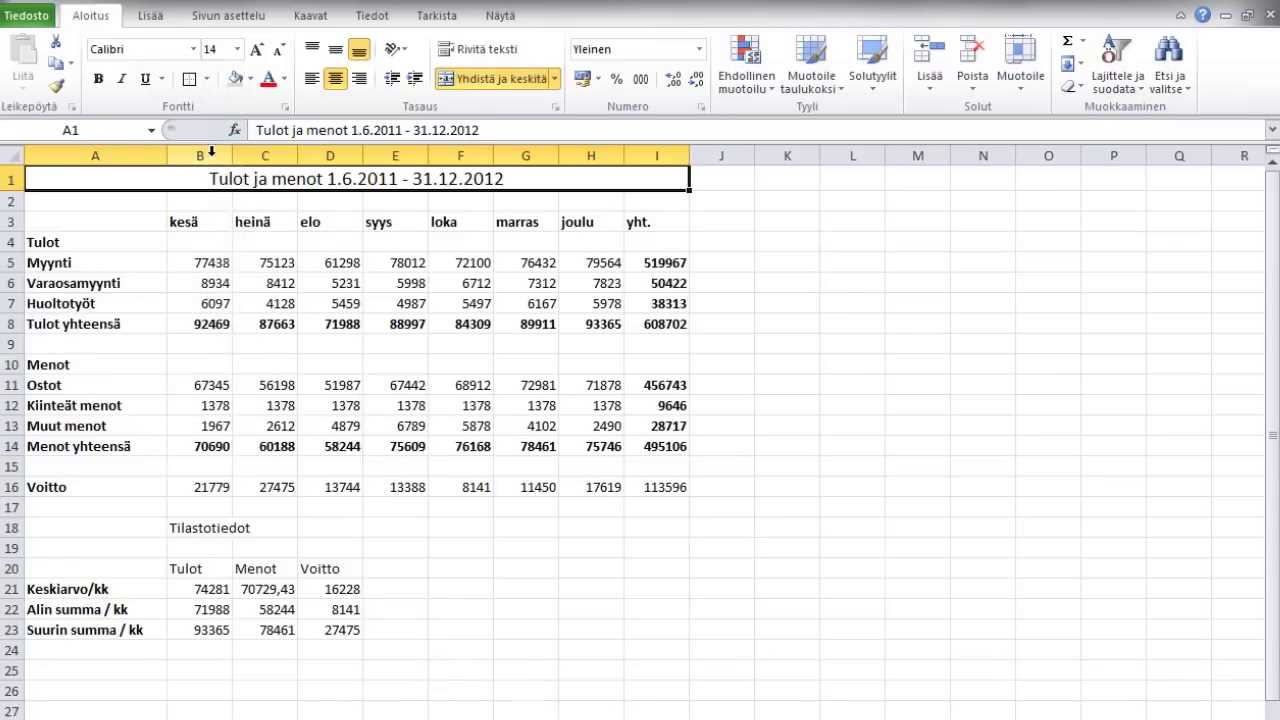
left_click(96, 75)
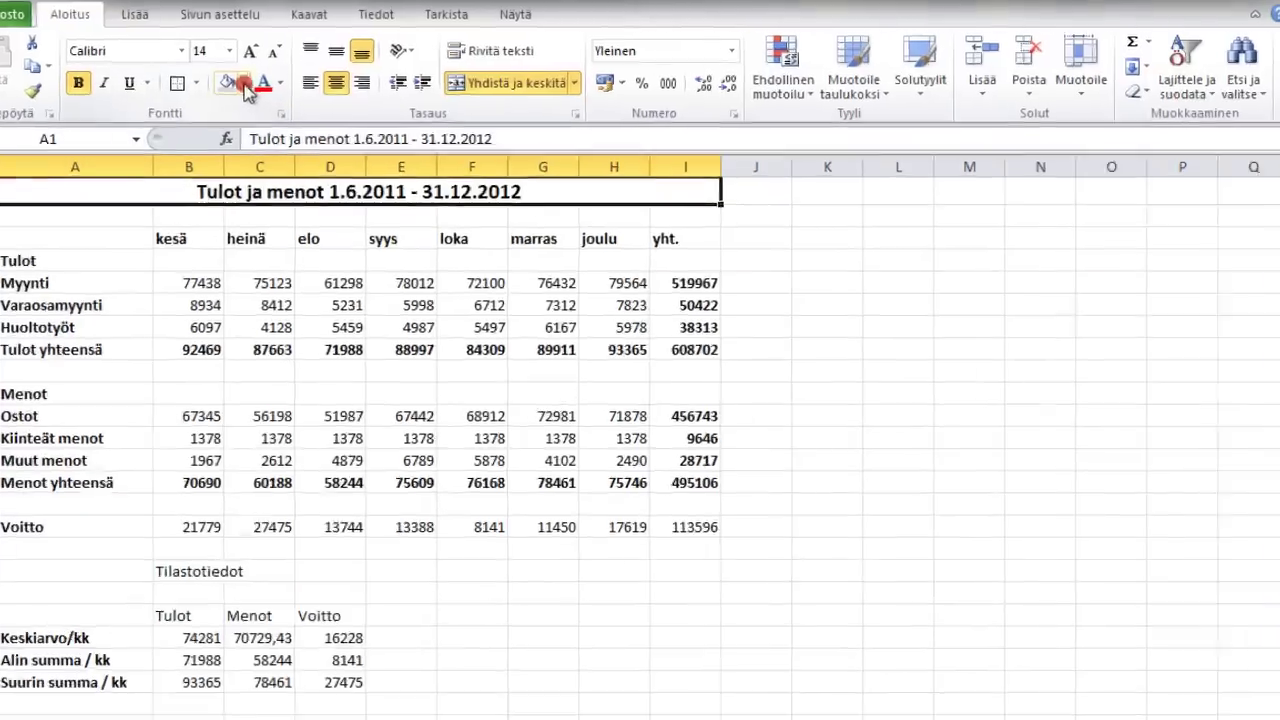
left_click(250, 79)
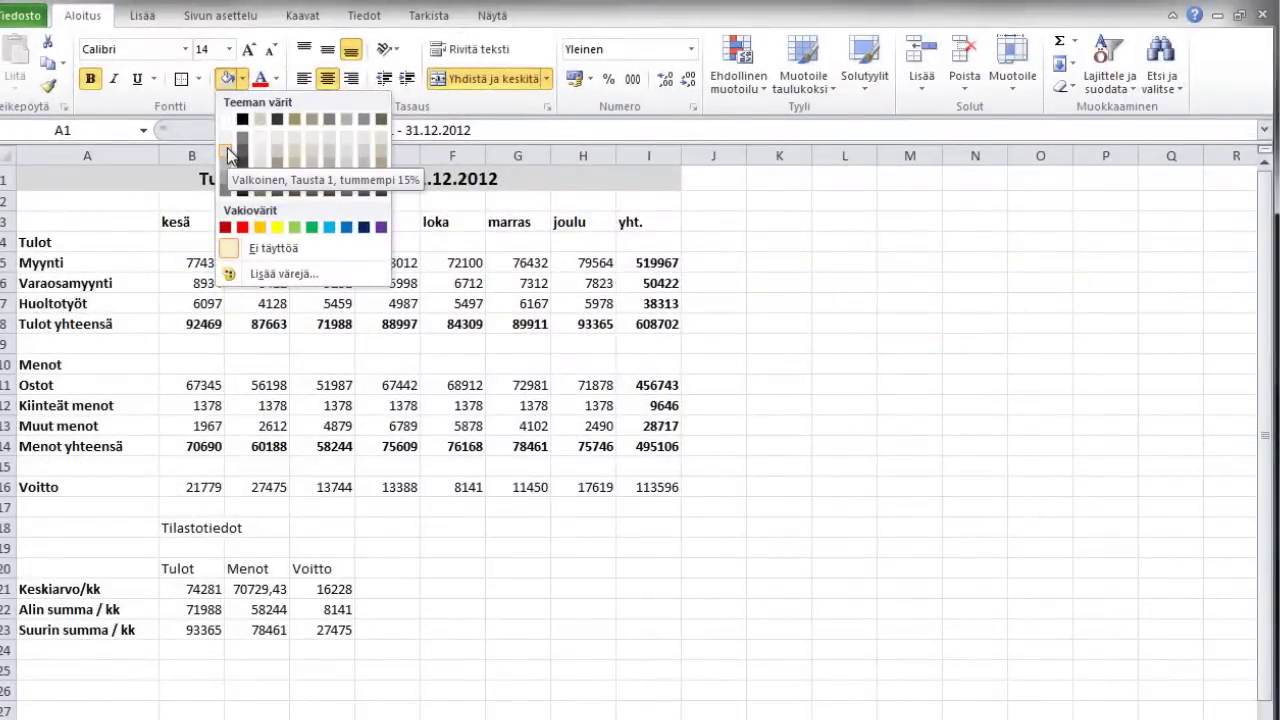
left_click(228, 150)
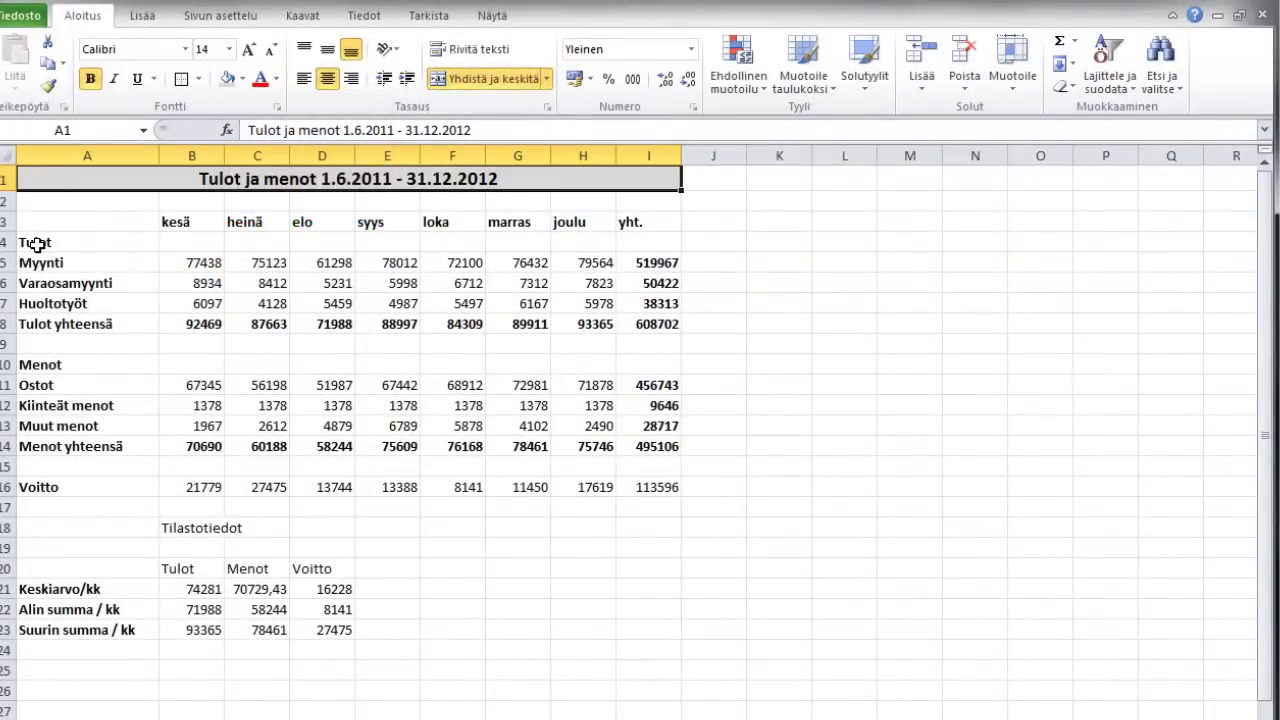
left_click_drag(36, 244, 501, 243)
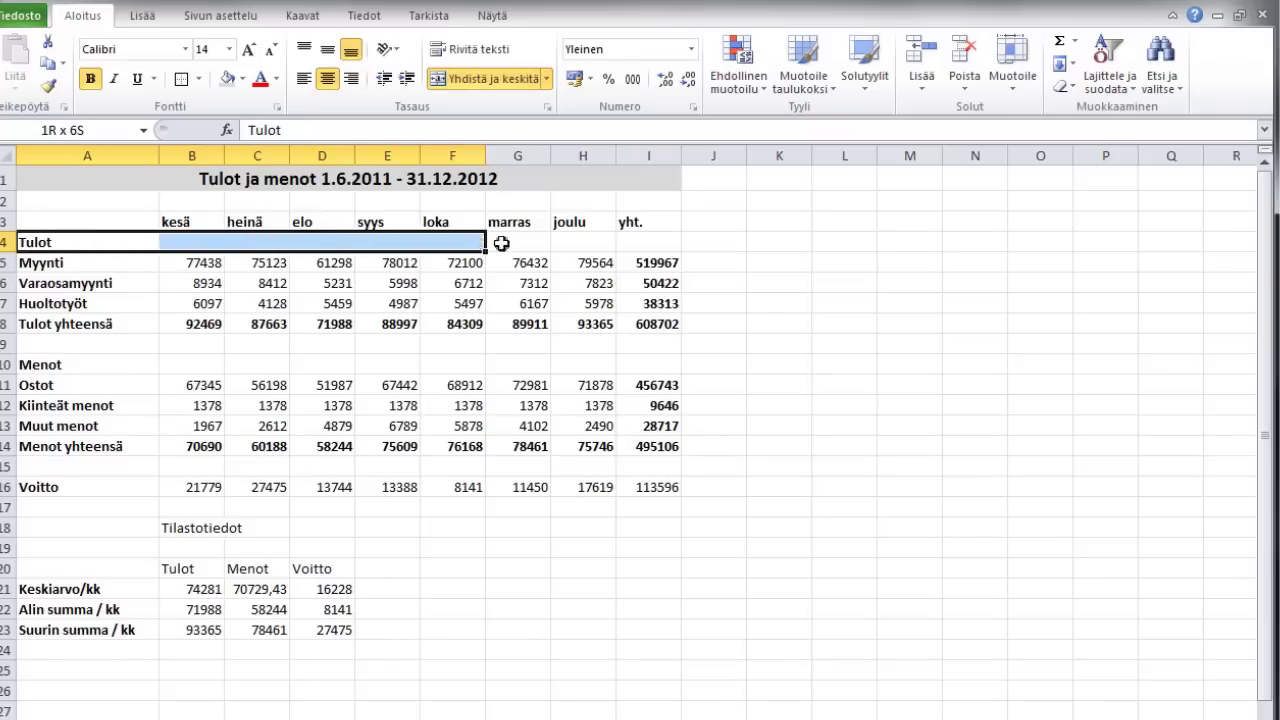
Fill the Tulot heading row A4:I4 light grey and repeat the fill on the Menot row A10:I10
left_click_drag(501, 243, 650, 243)
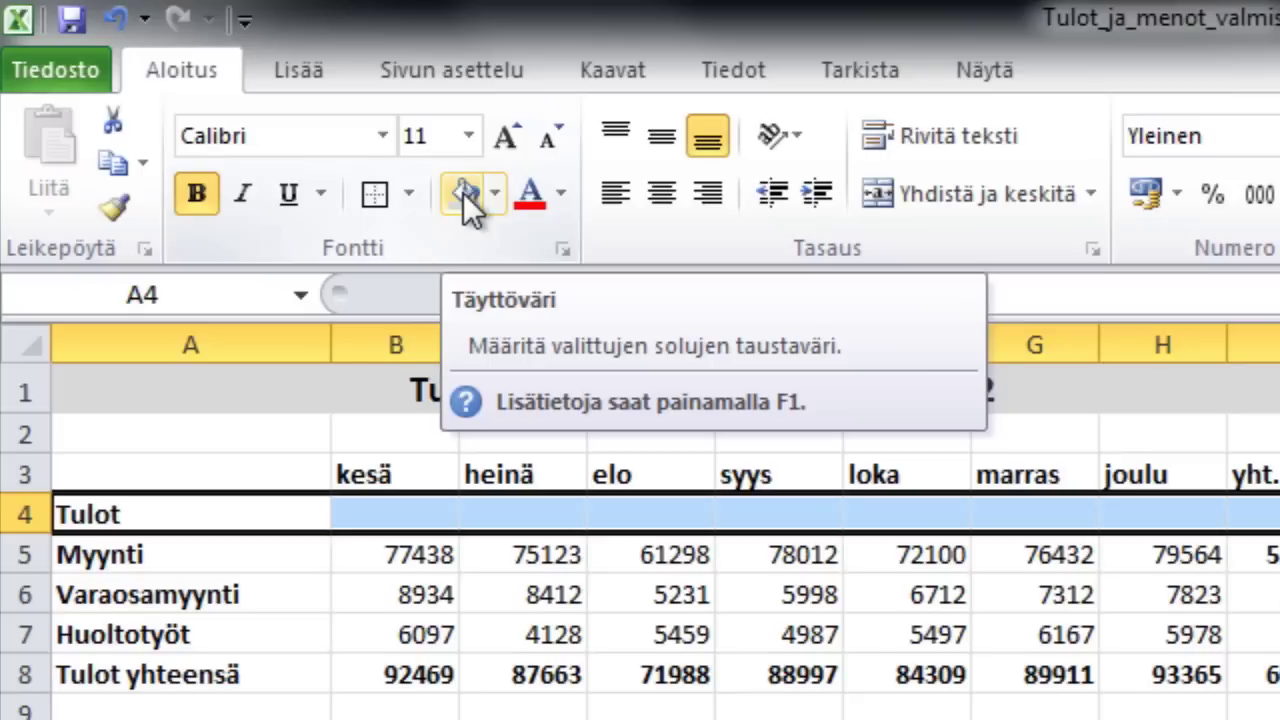
left_click(466, 195)
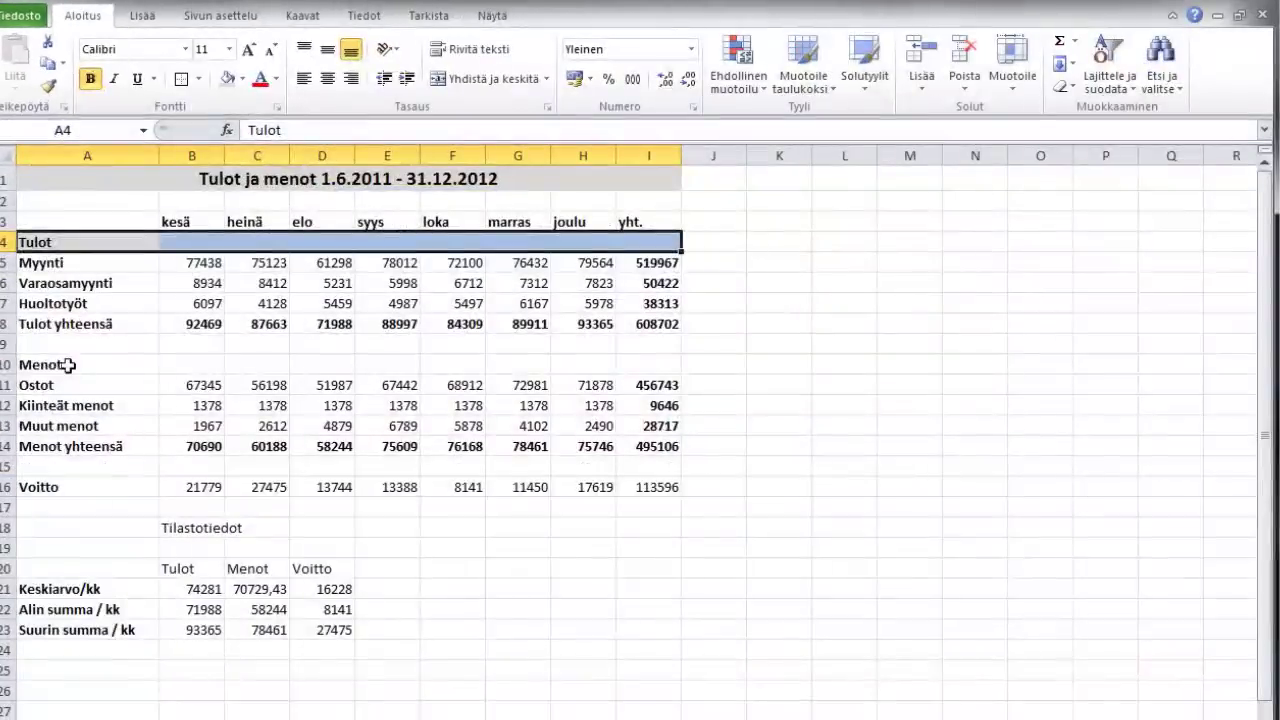
left_click_drag(45, 364, 648, 365)
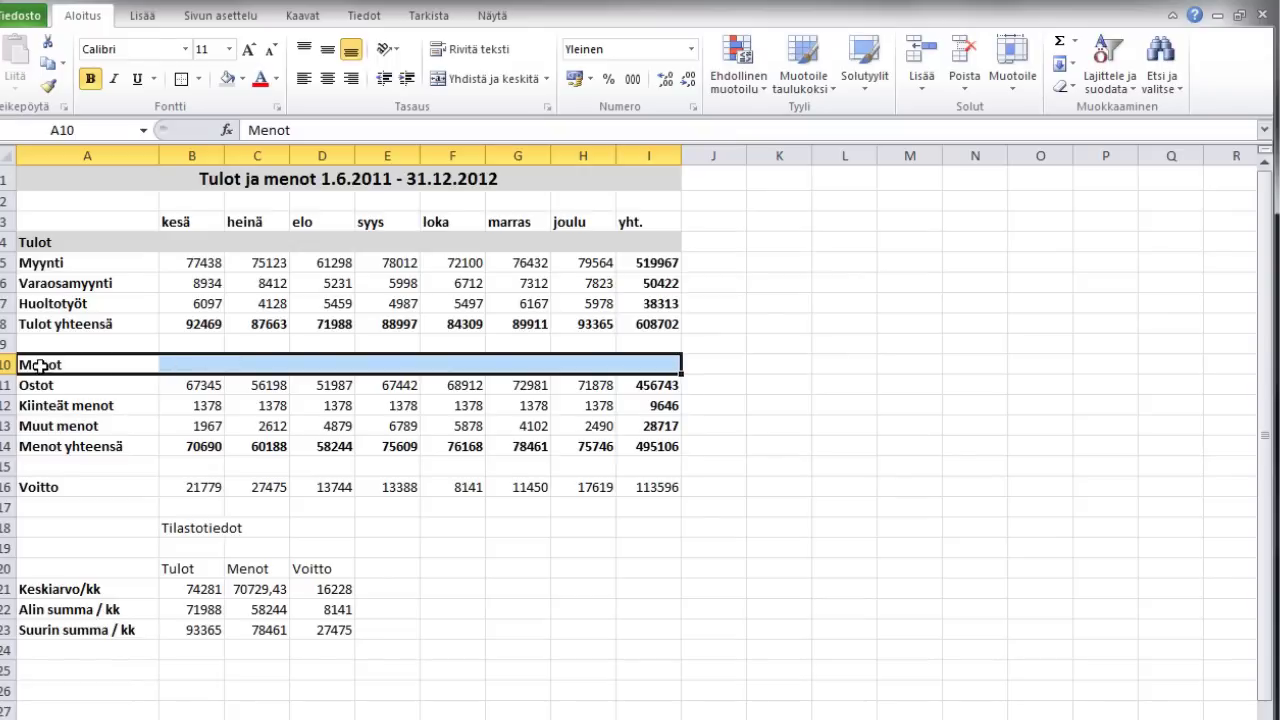
key("F4")
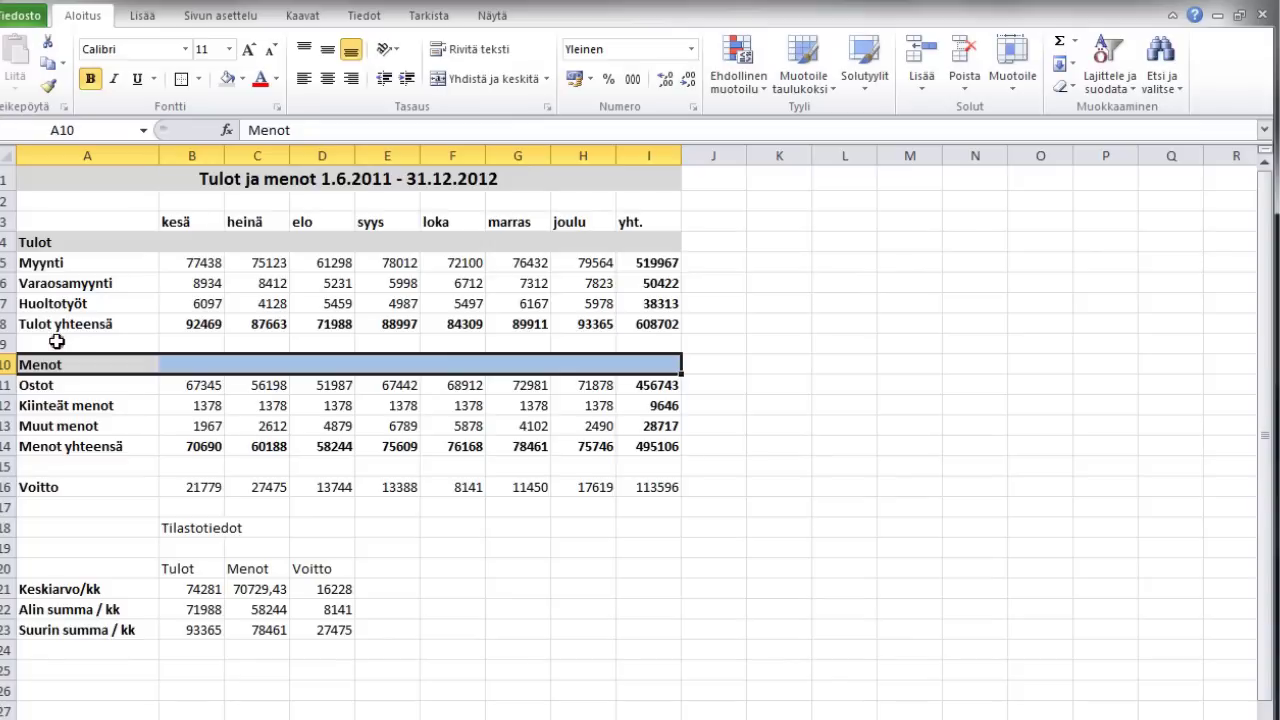
left_click(57, 342)
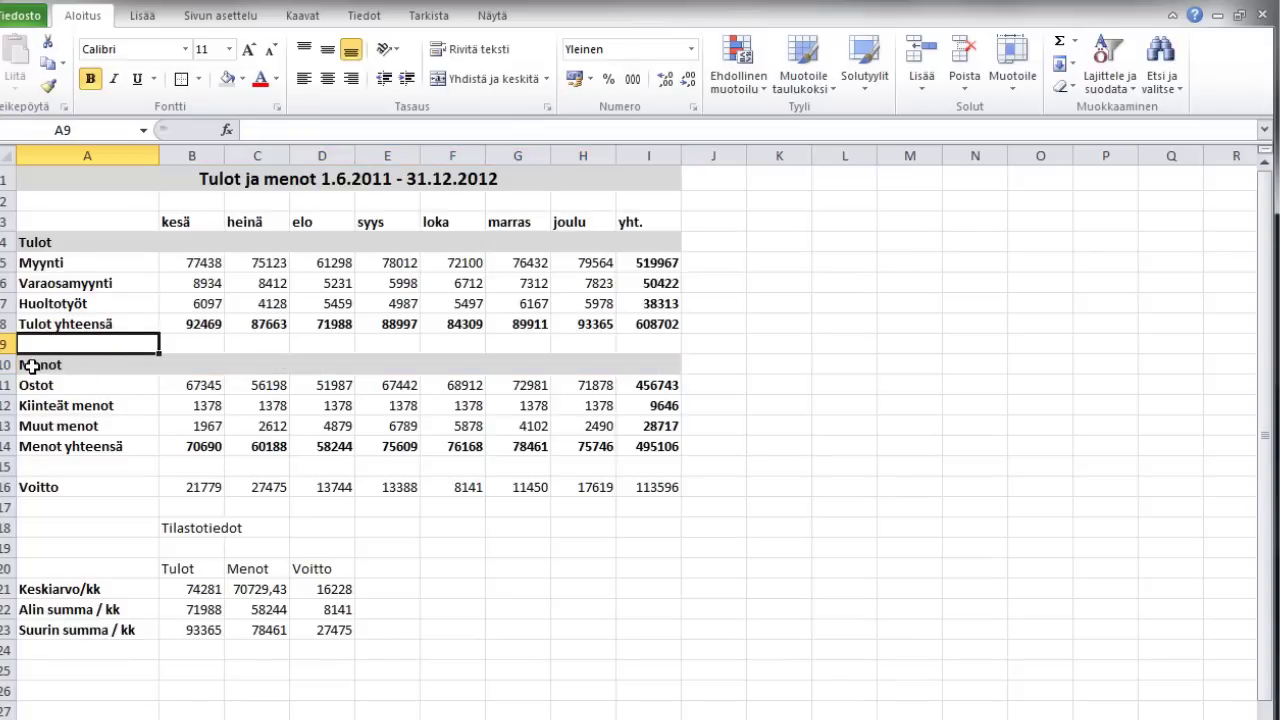
left_click(32, 367)
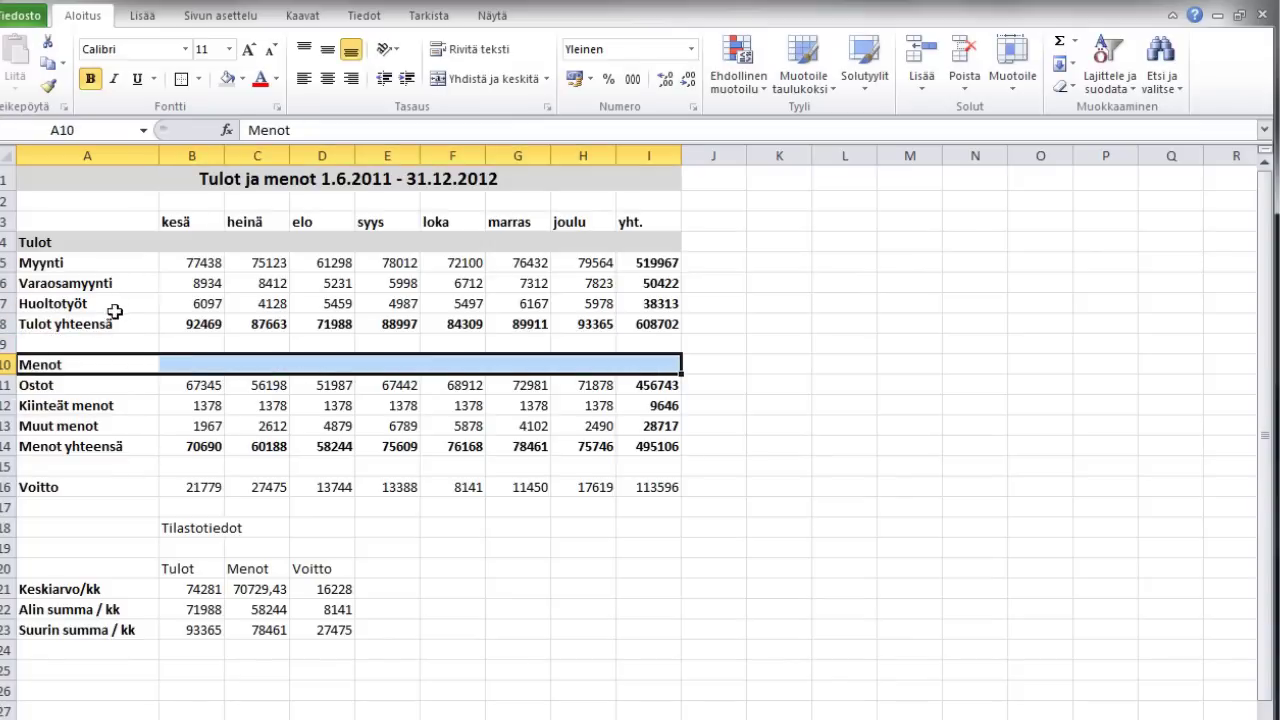
left_click(92, 343)
left_click_drag(62, 365, 645, 362)
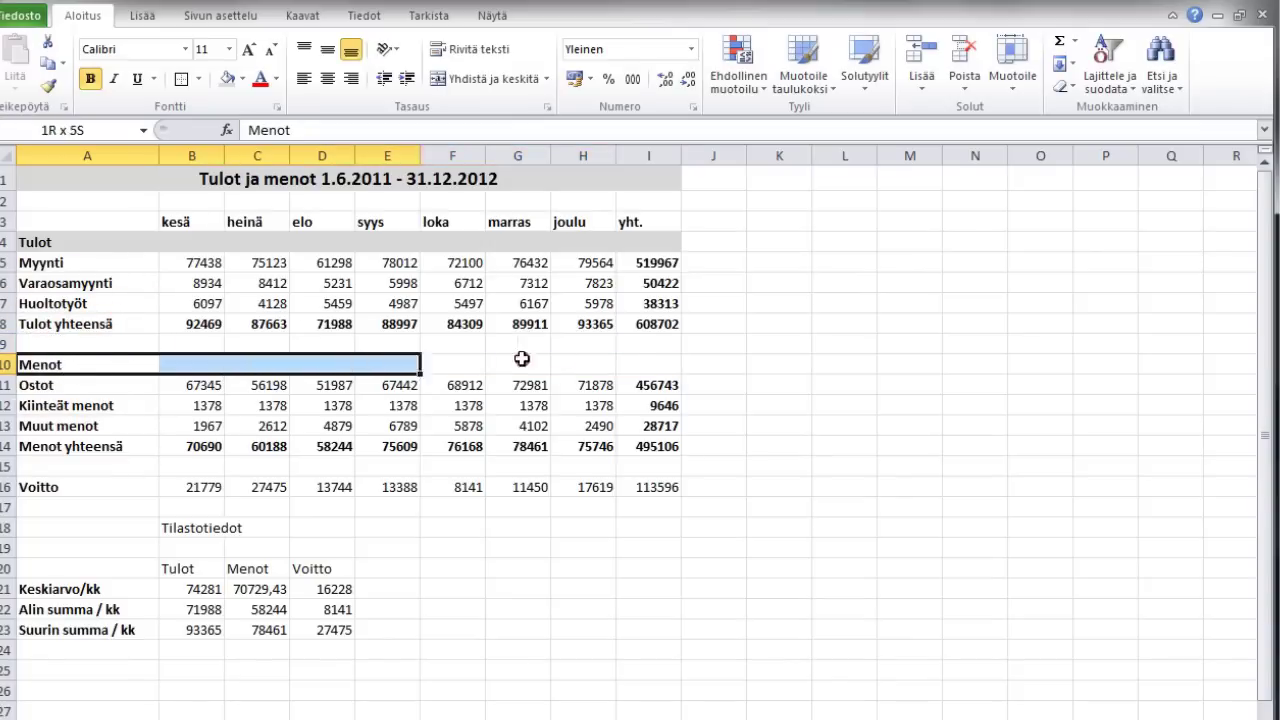
Redo the grey fill on the Tulot row, then repeat it on the Menot row with F4
left_click_drag(50, 242, 627, 242)
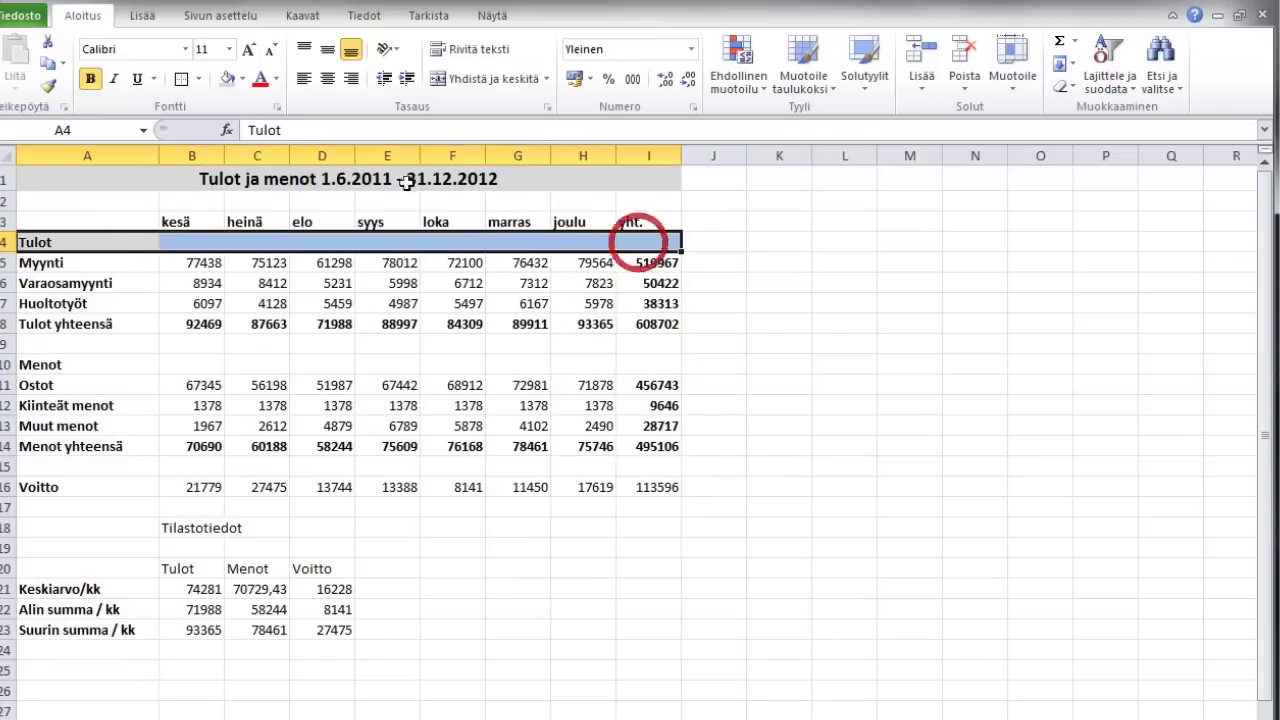
left_click(228, 79)
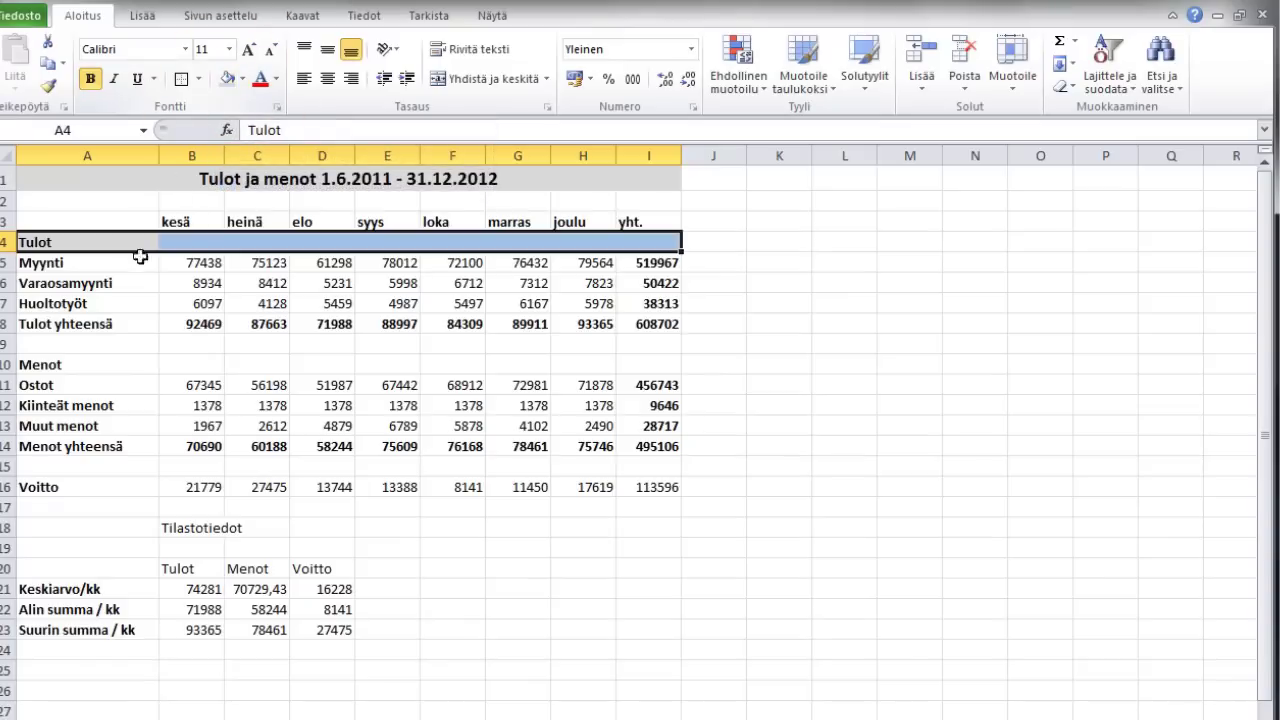
left_click_drag(50, 365, 643, 364)
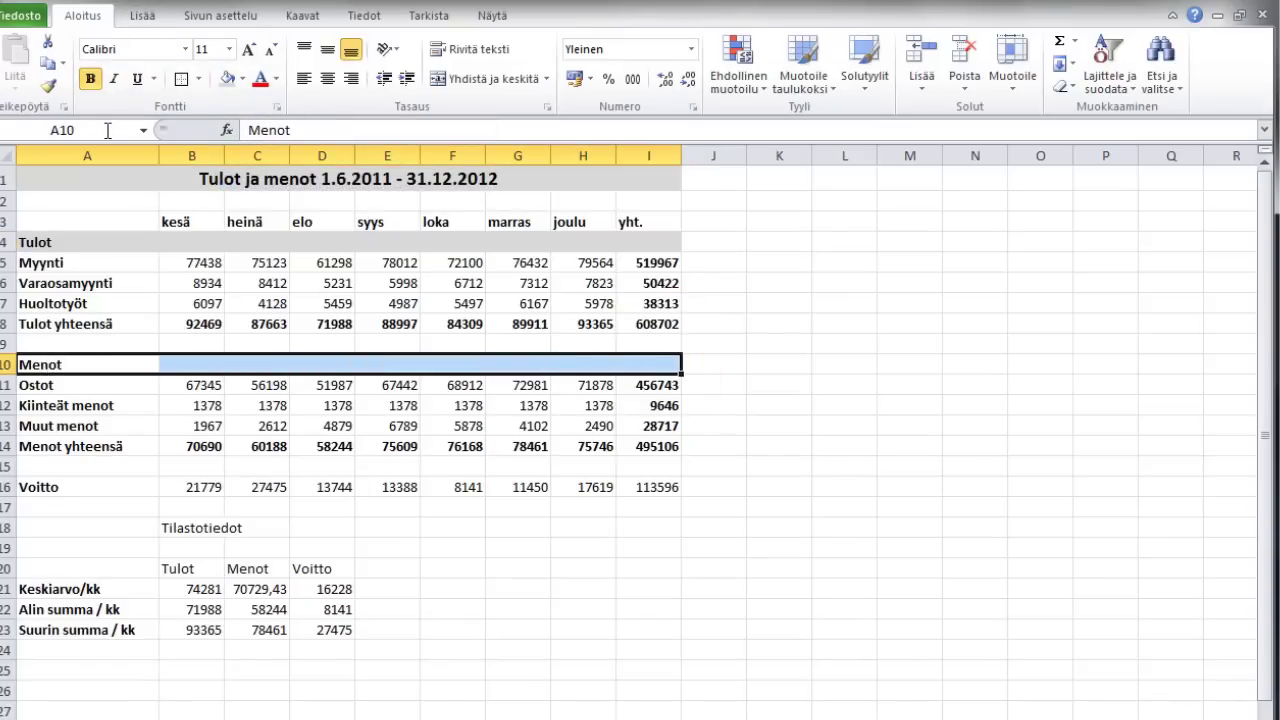
key("F4")
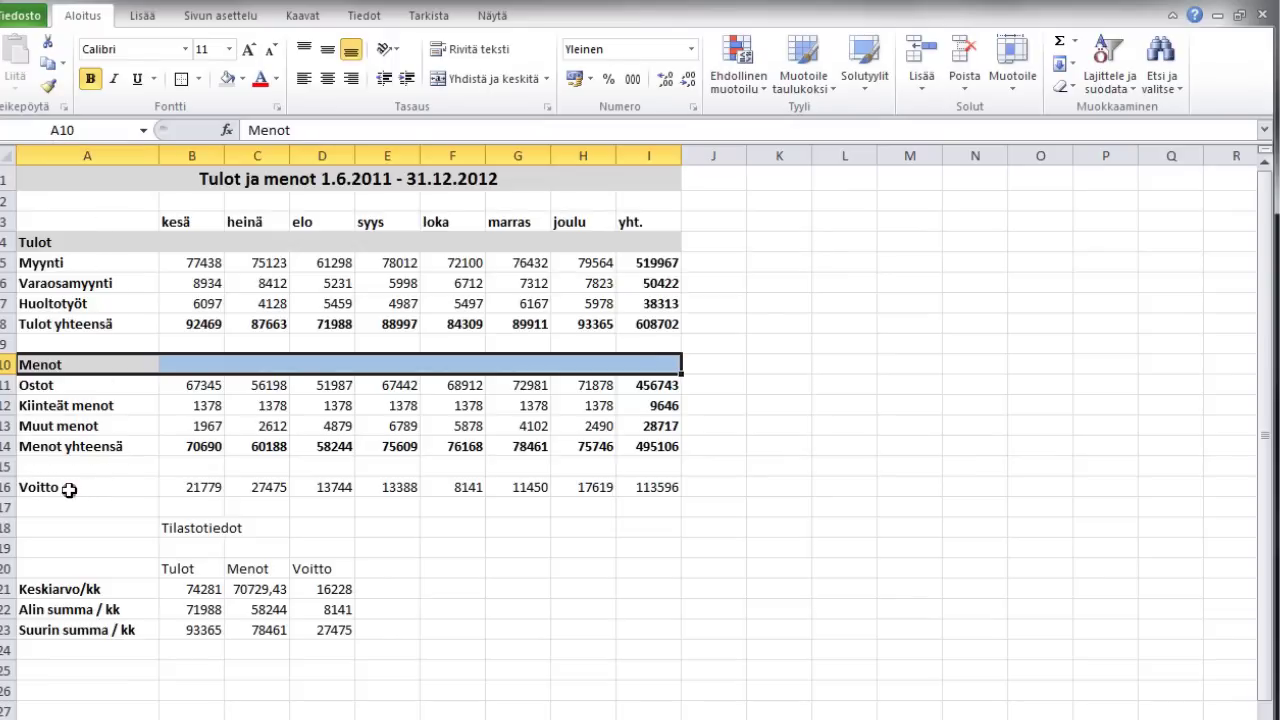
left_click_drag(69, 489, 666, 482)
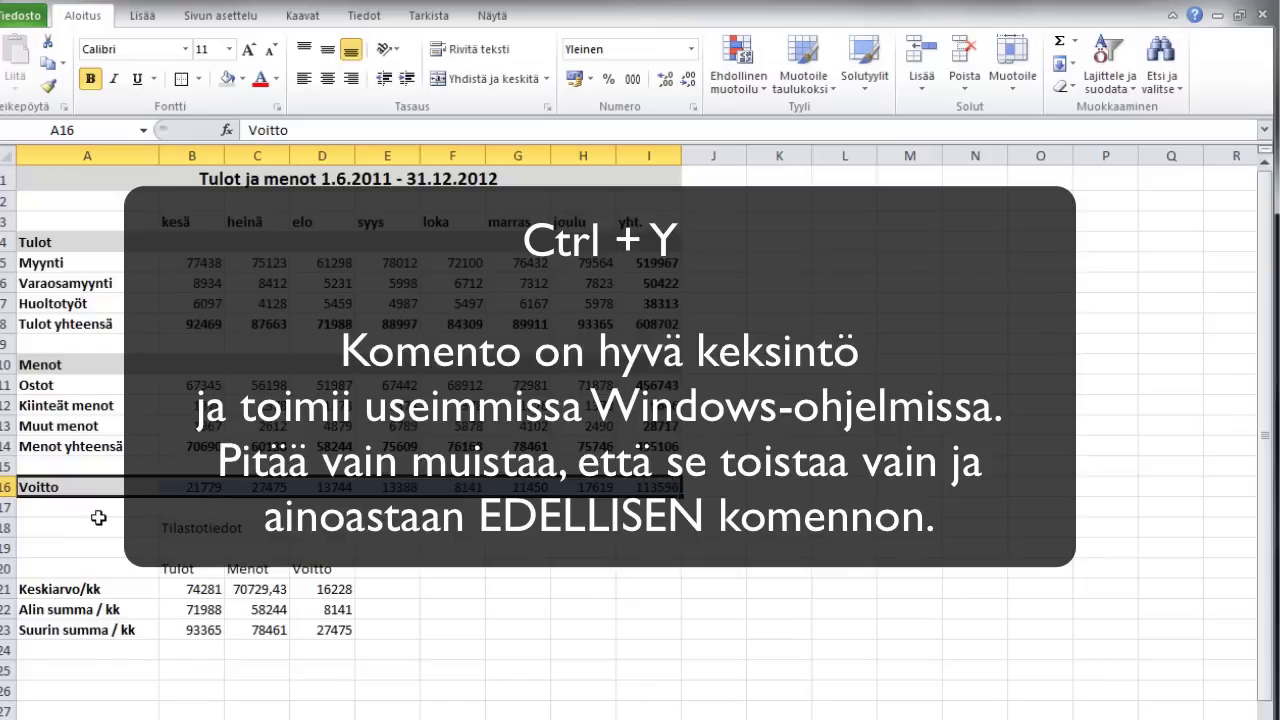
left_click(100, 521)
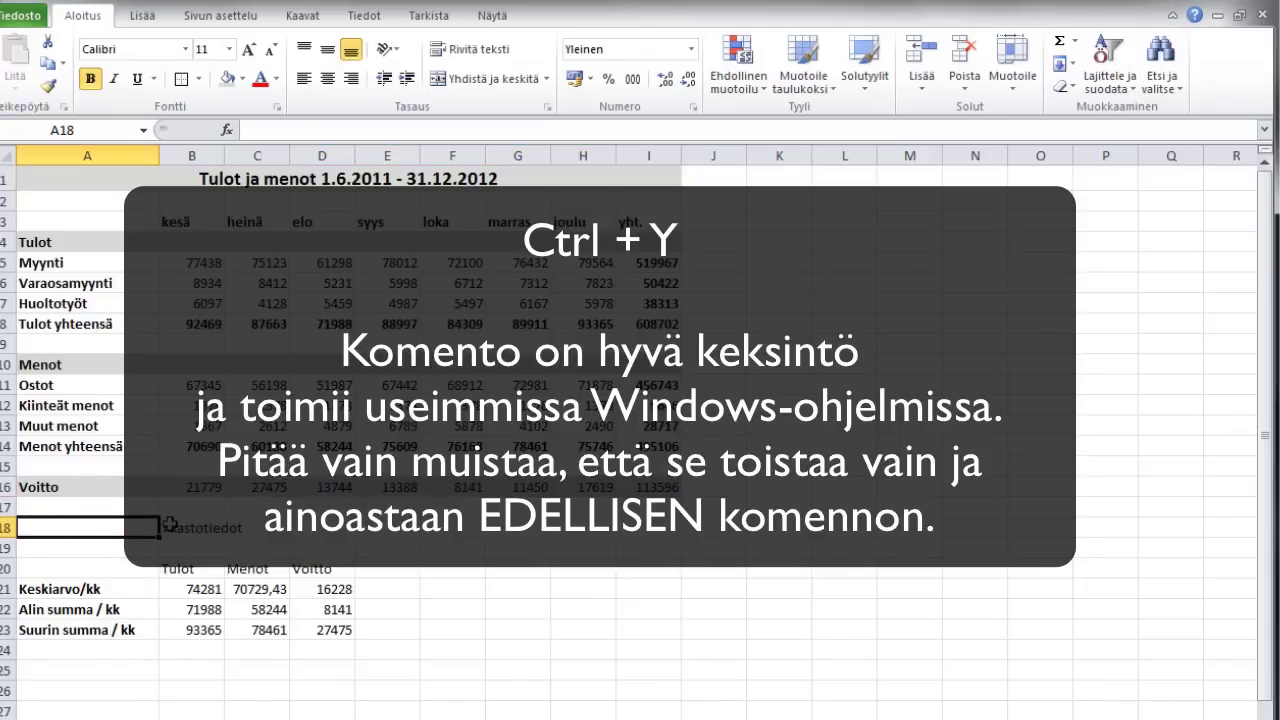
left_click(49, 366)
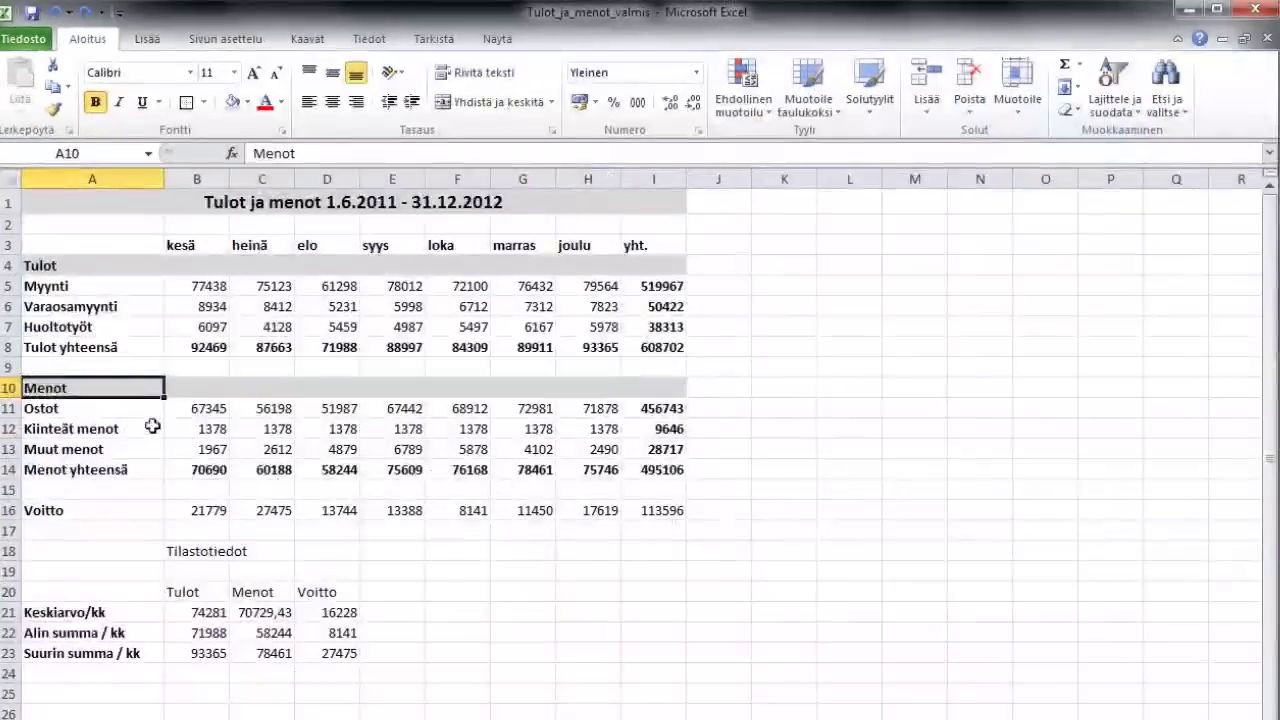
left_click(106, 390)
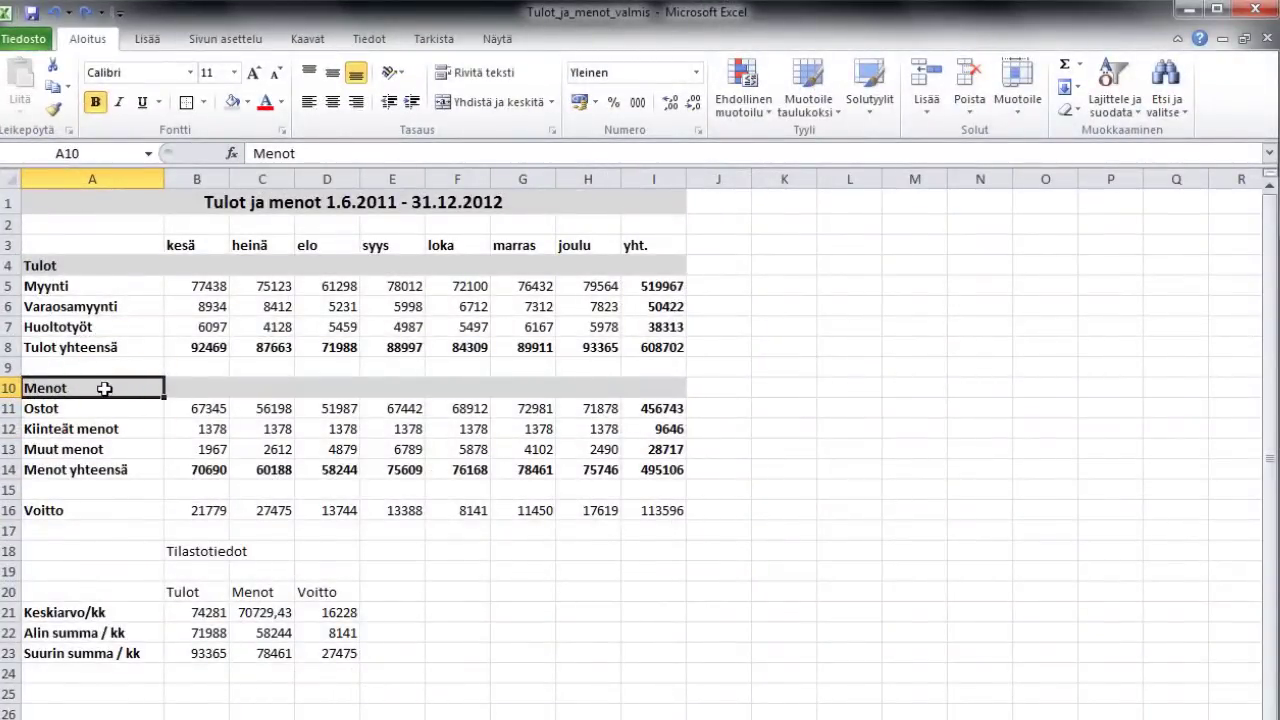
left_click_drag(98, 389, 638, 393)
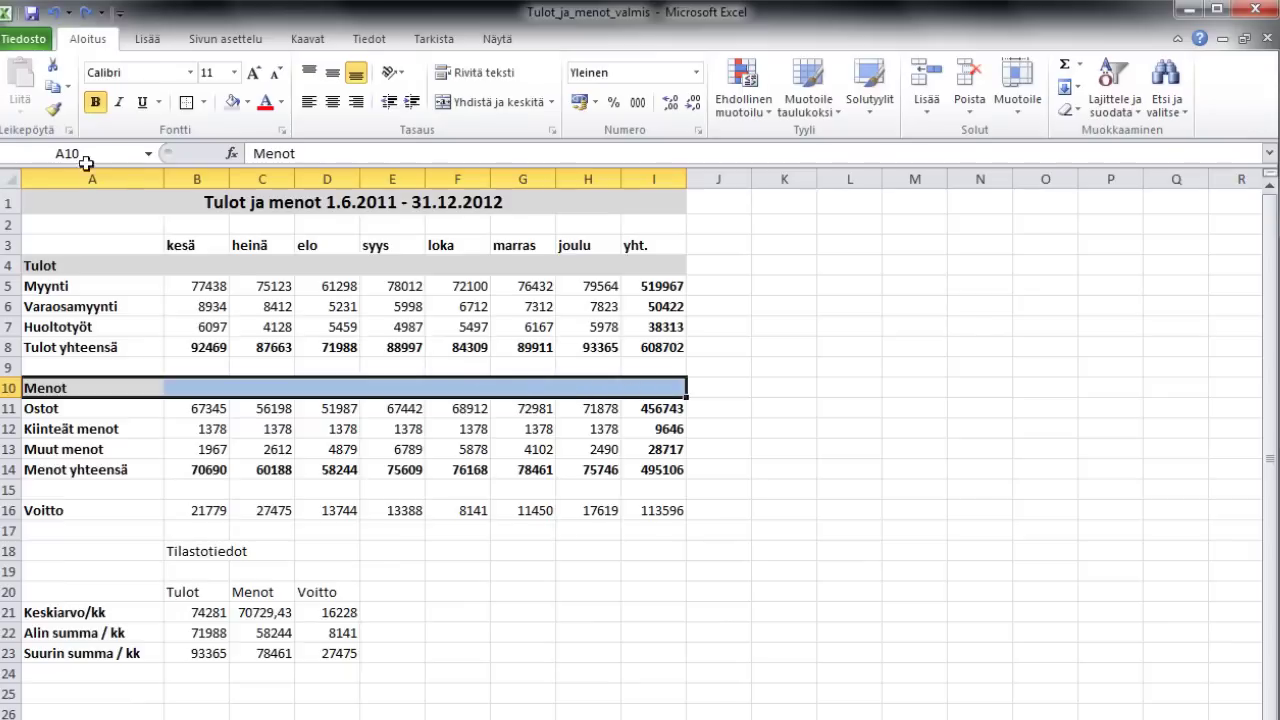
Copy the Menot row's grey formatting onto the Voitto row A16:I16 with Format Painter
left_click(55, 107)
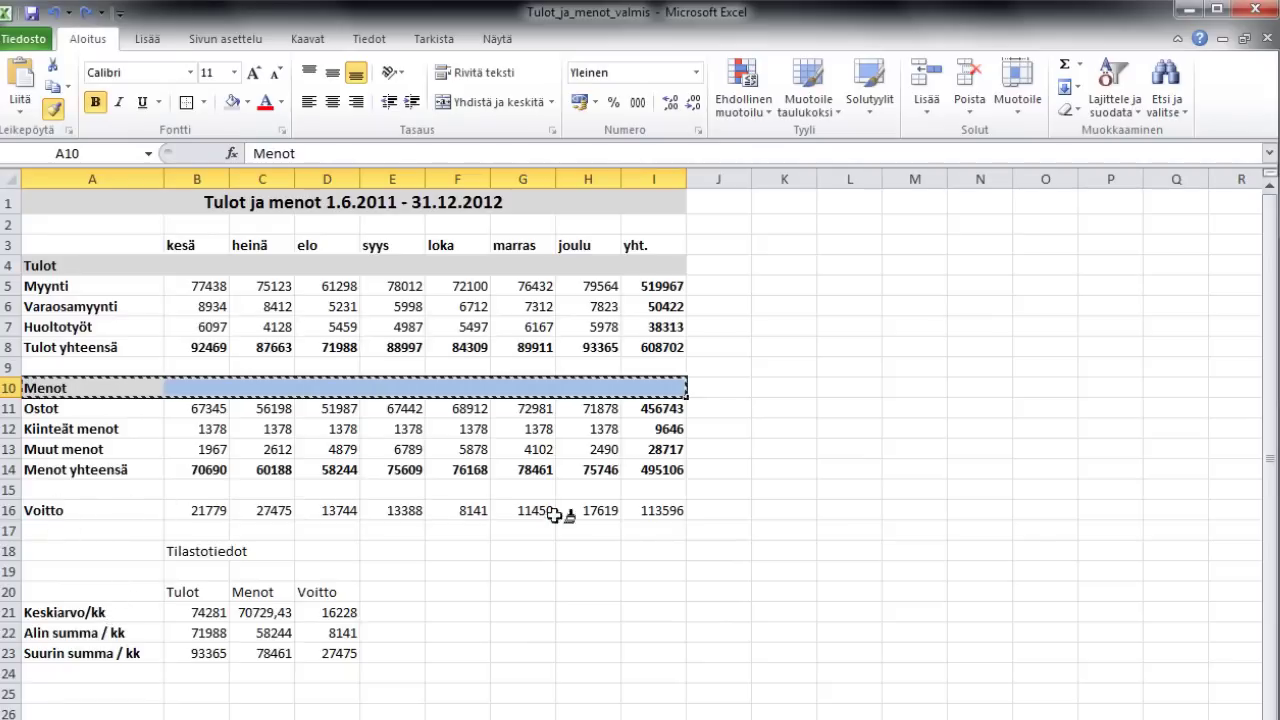
left_click(55, 510)
left_click_drag(55, 510, 624, 511)
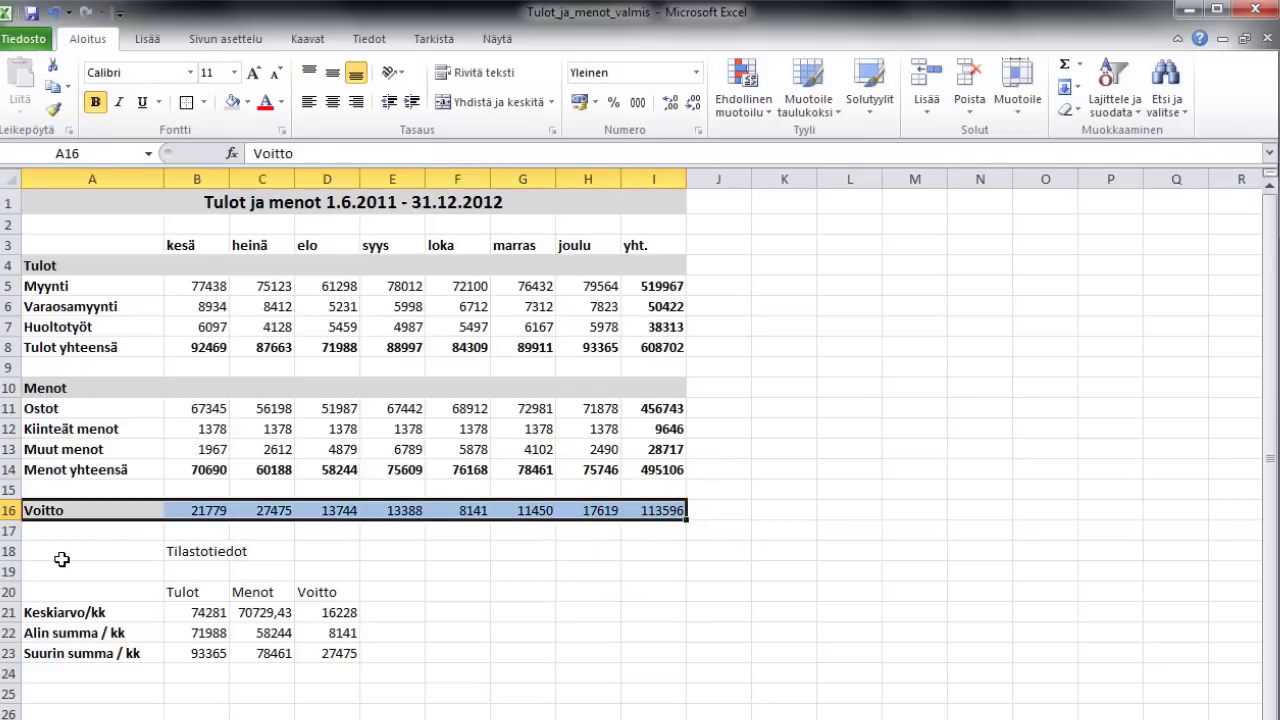
left_click(849, 449)
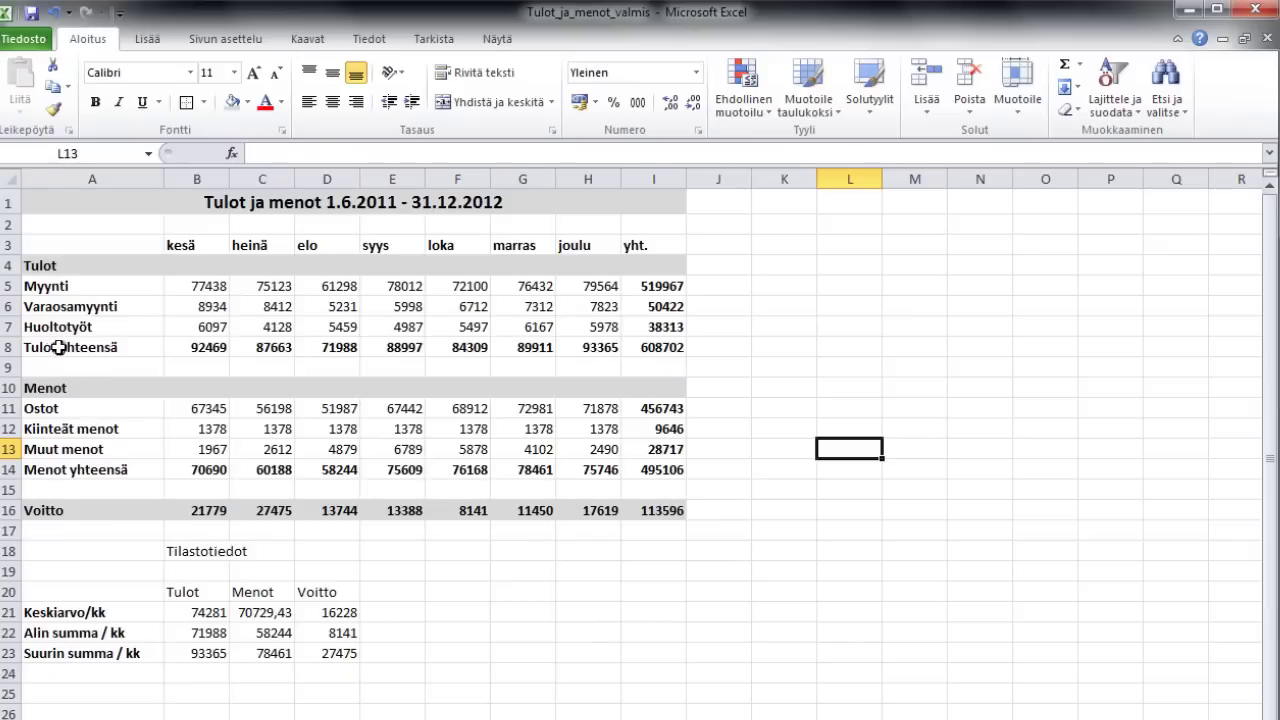
Add top and bottom borders to the Tulot yhteensä row A8:I8 and the Voitto row A16:I16
left_click_drag(59, 347, 658, 348)
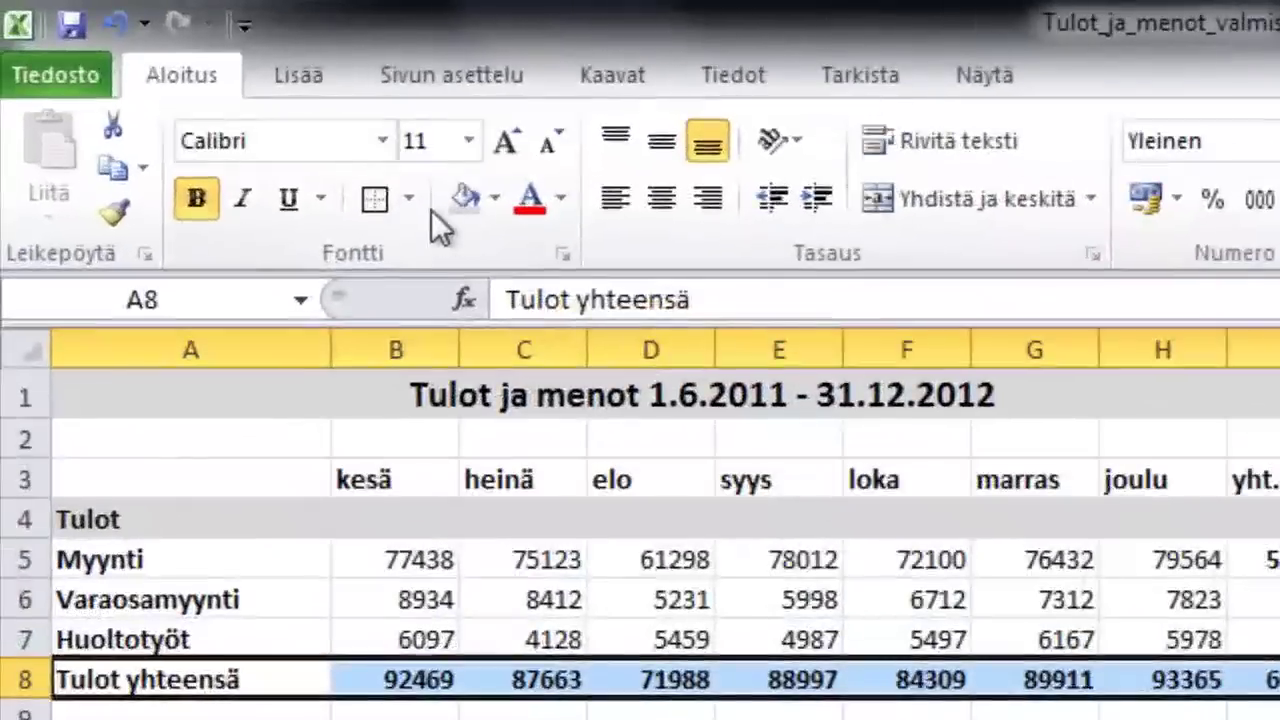
left_click(409, 198)
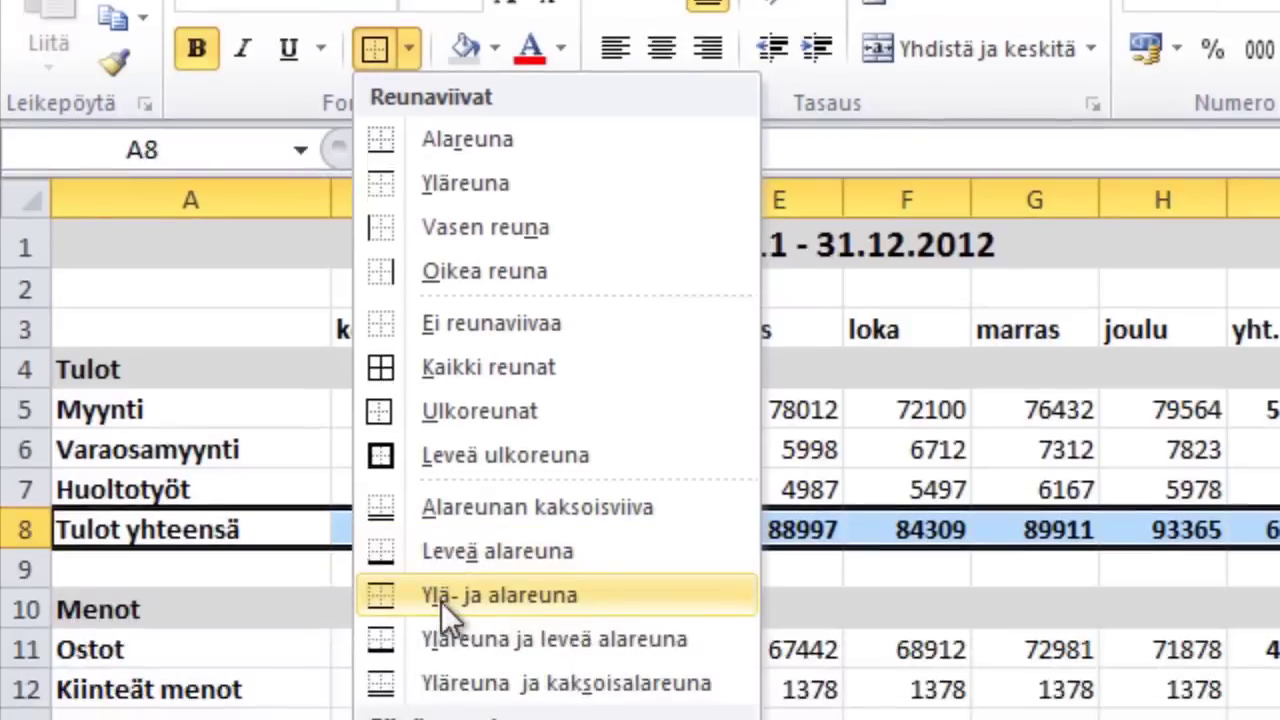
left_click(521, 597)
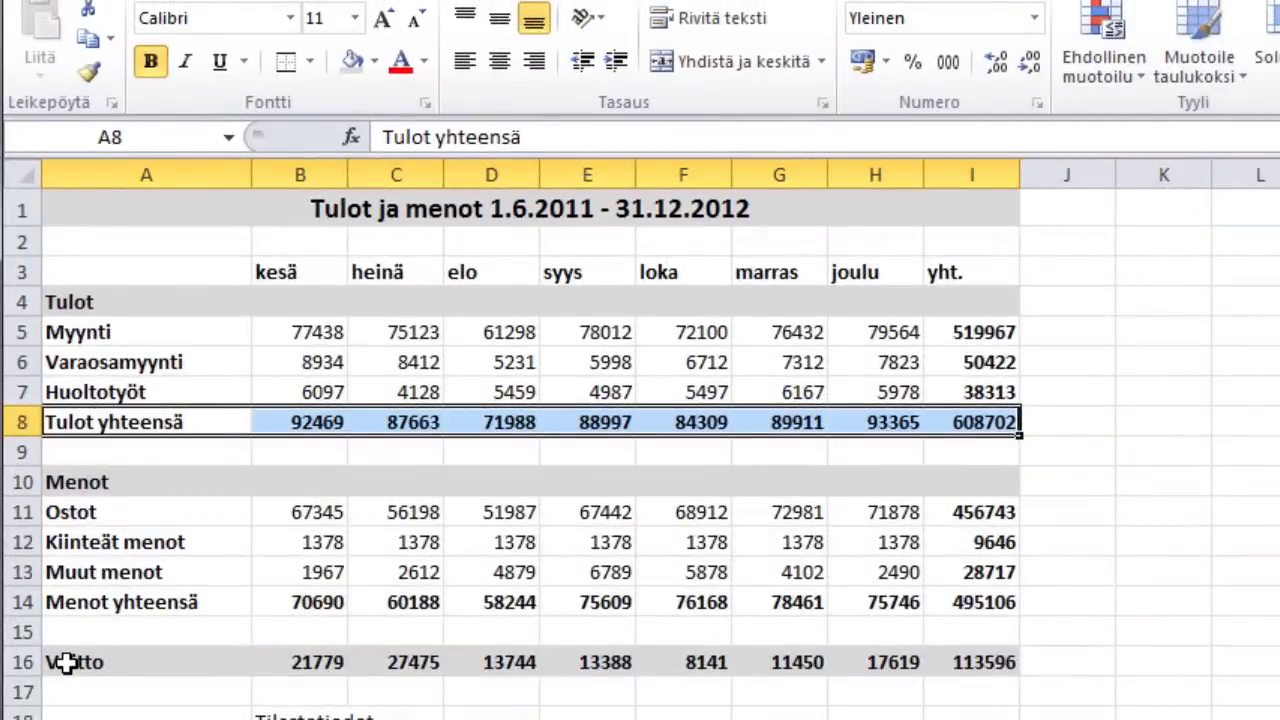
left_click_drag(64, 663, 955, 663)
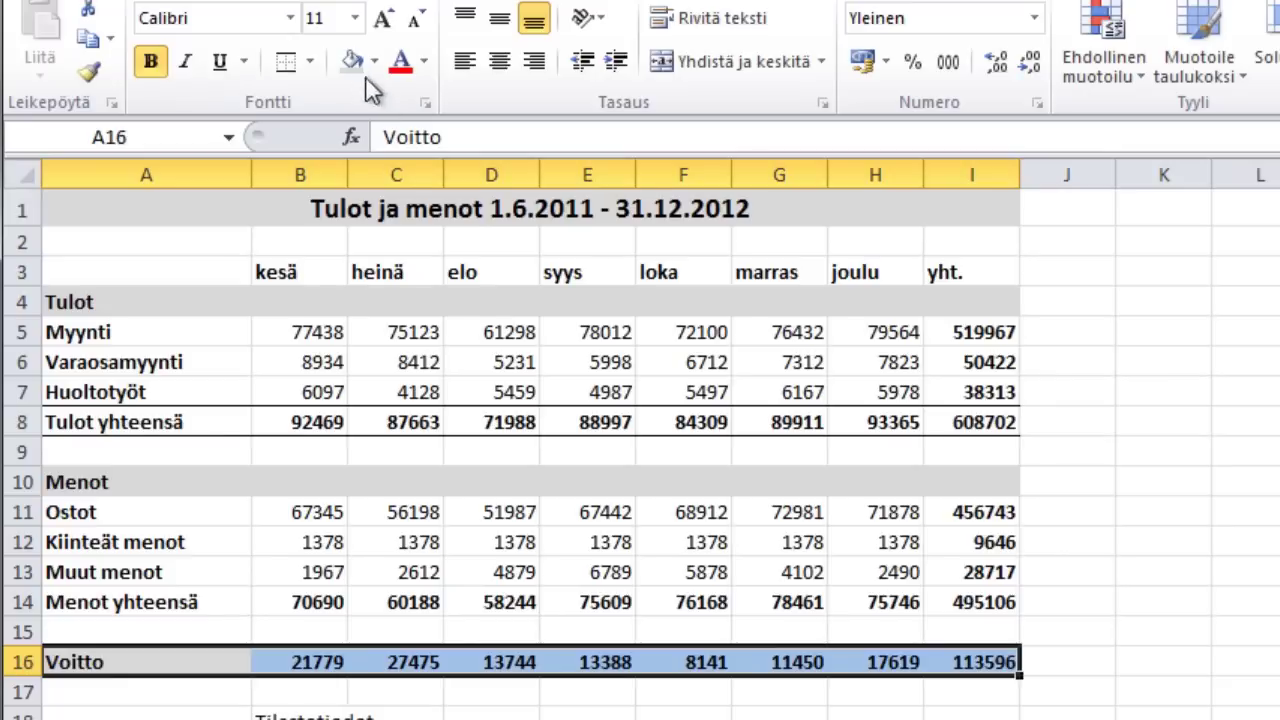
left_click(284, 62)
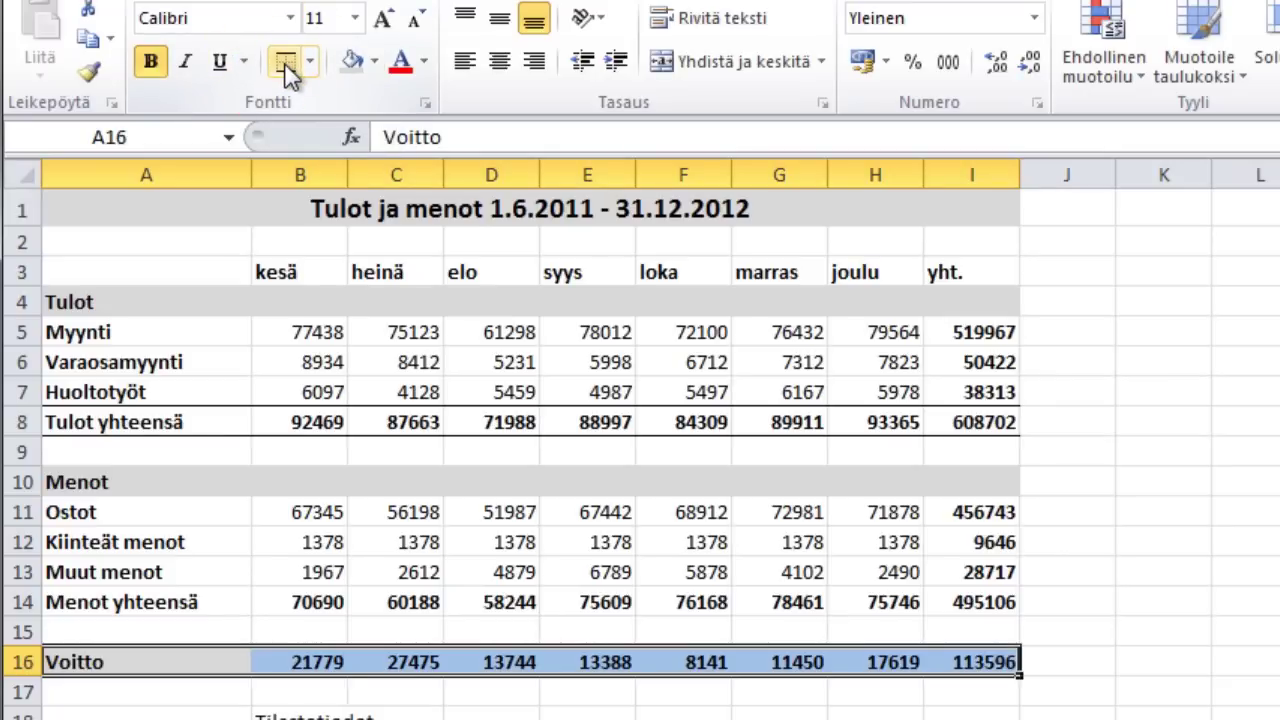
left_click(683, 716)
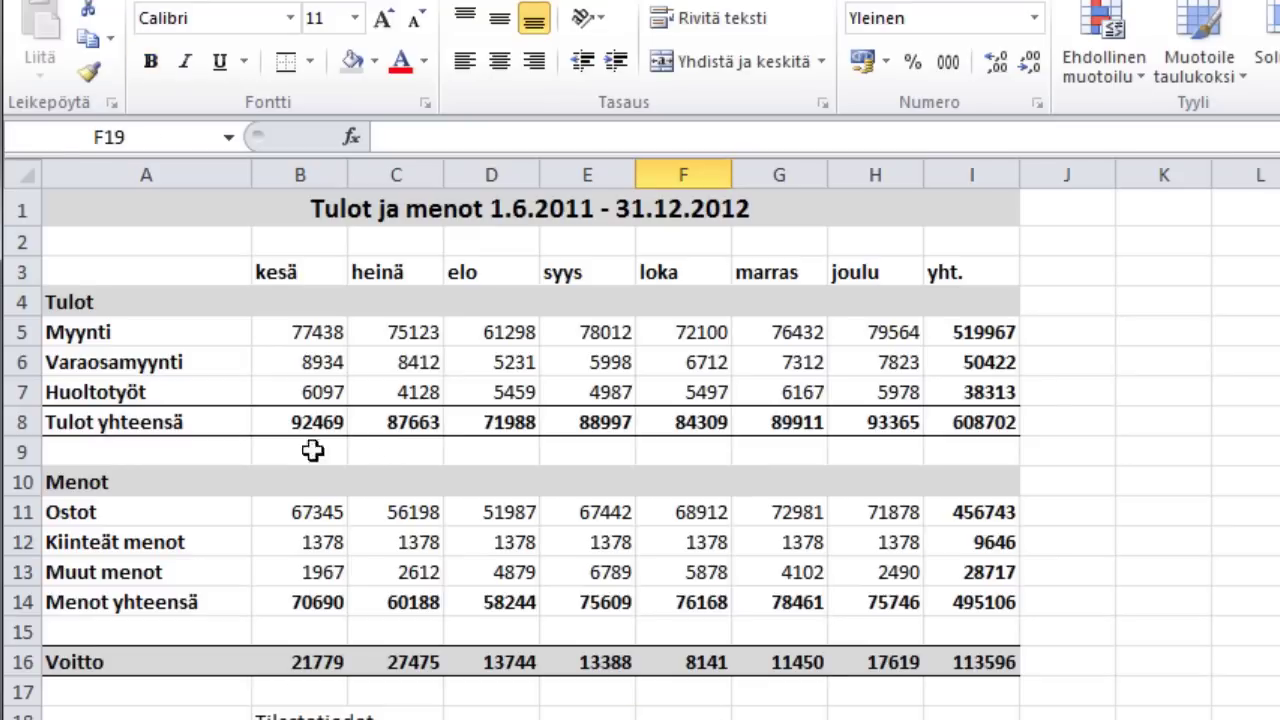
Fill the Tulot yhteensä row with grey
left_click_drag(94, 422, 960, 425)
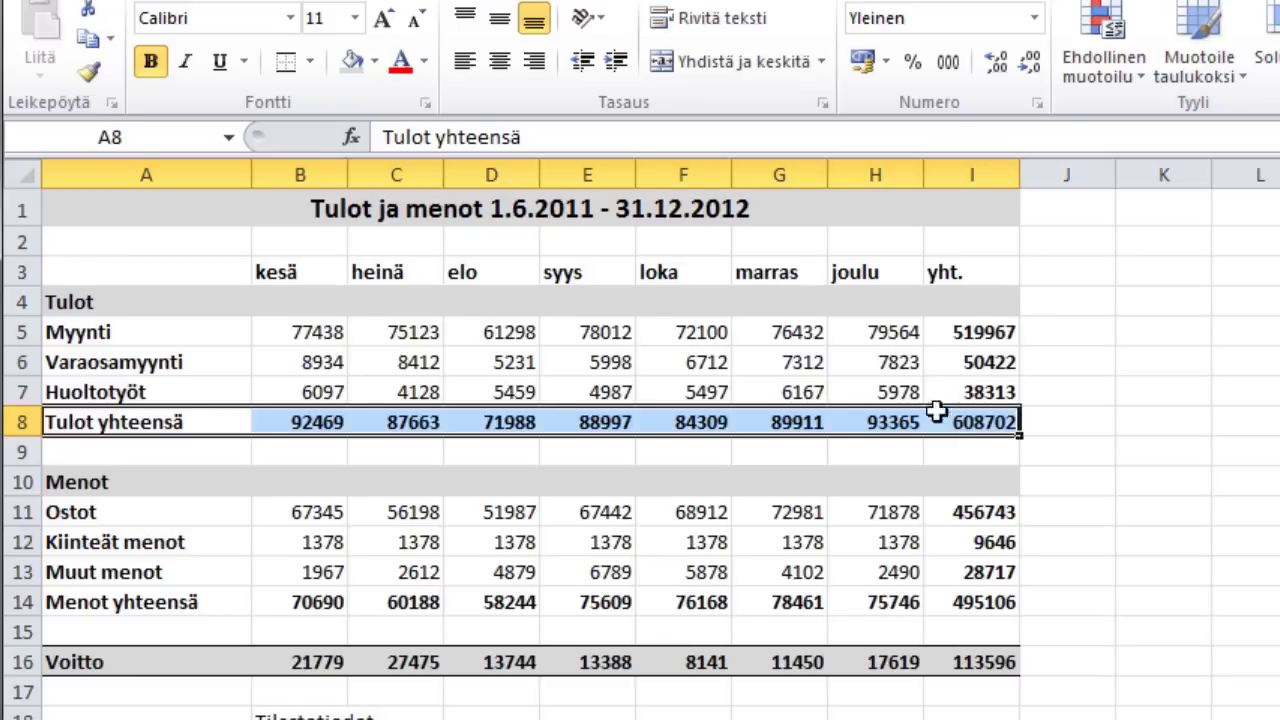
left_click(352, 62)
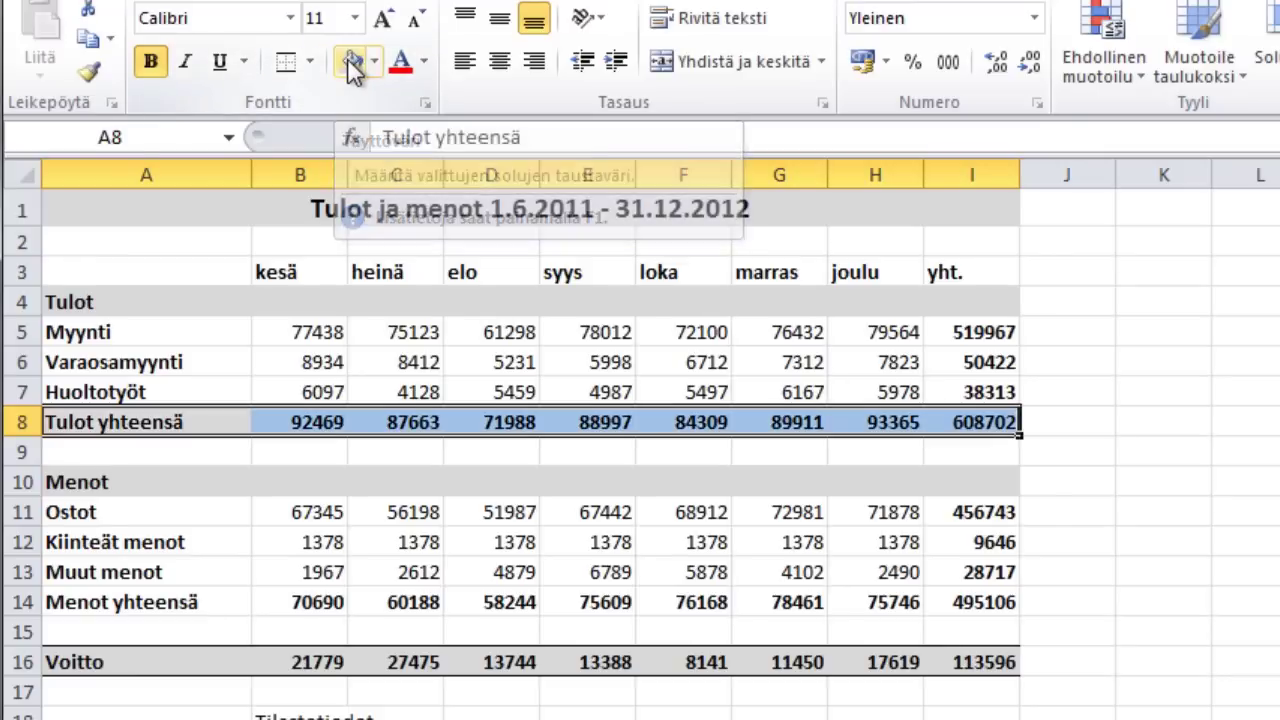
left_click(146, 714)
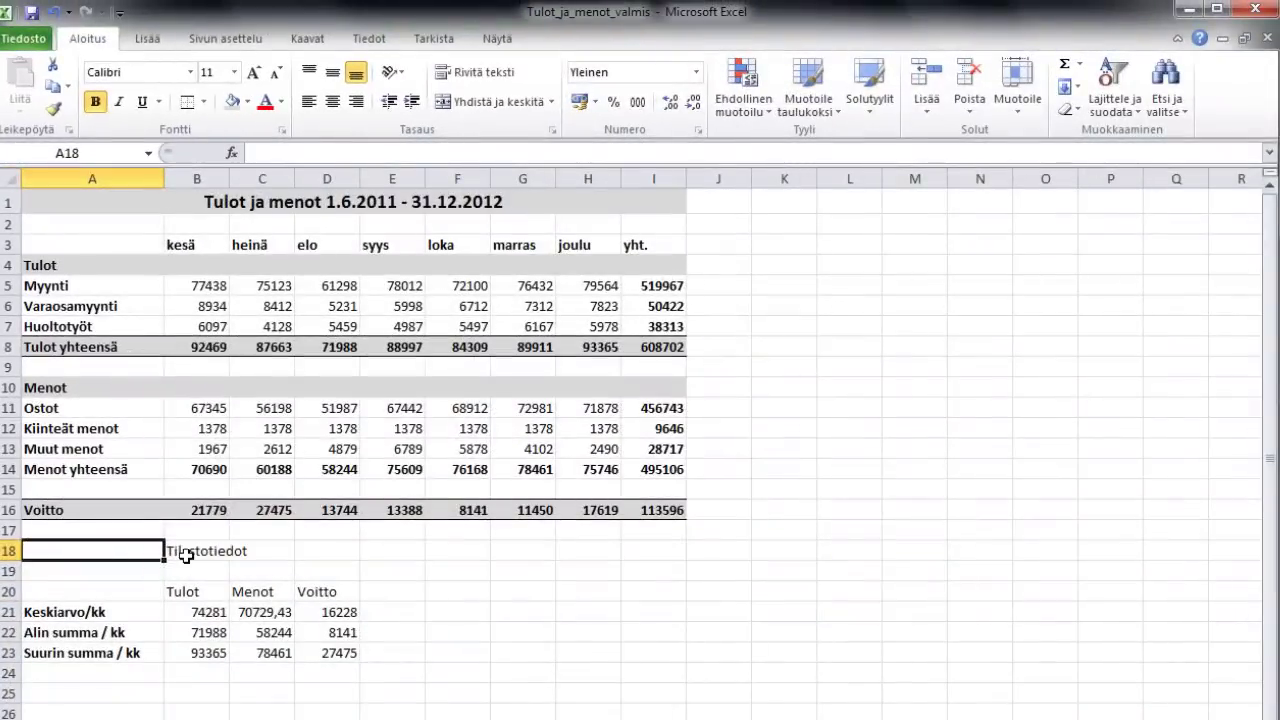
Move the Tilastotiedot label from B18 to A18 and merge and centre it across A18:D18
left_click(199, 553)
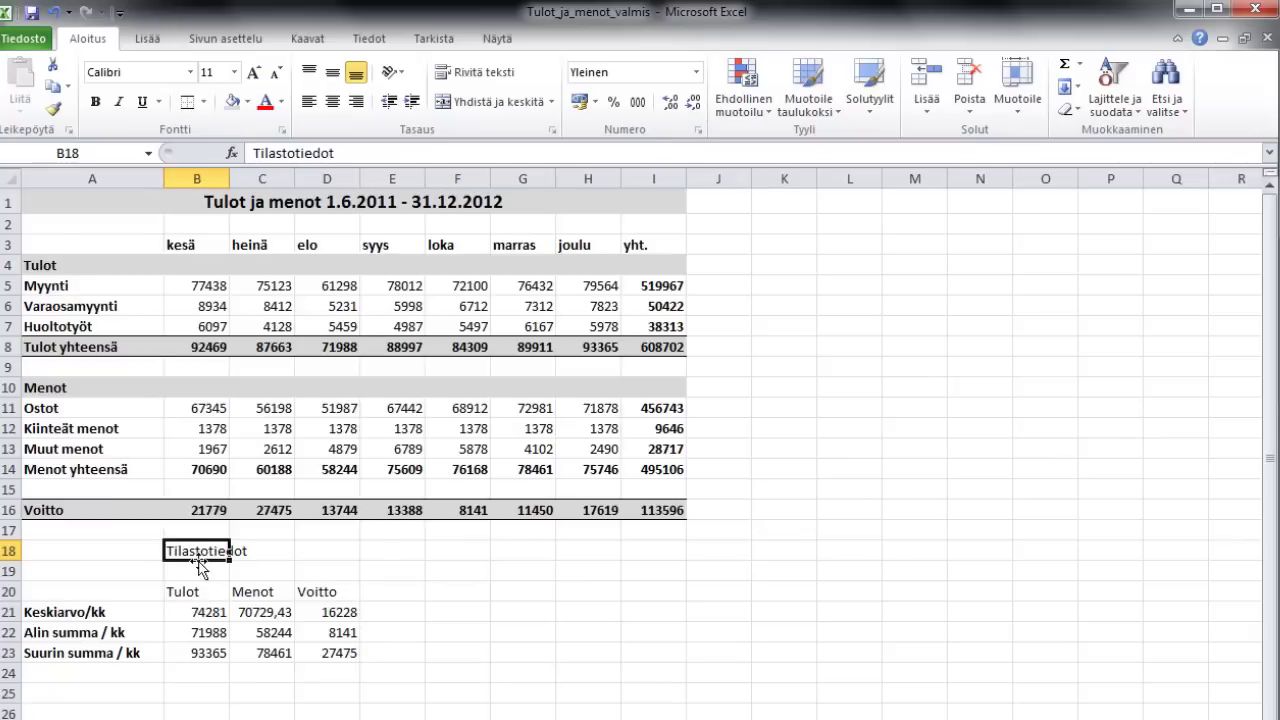
left_click(97, 554)
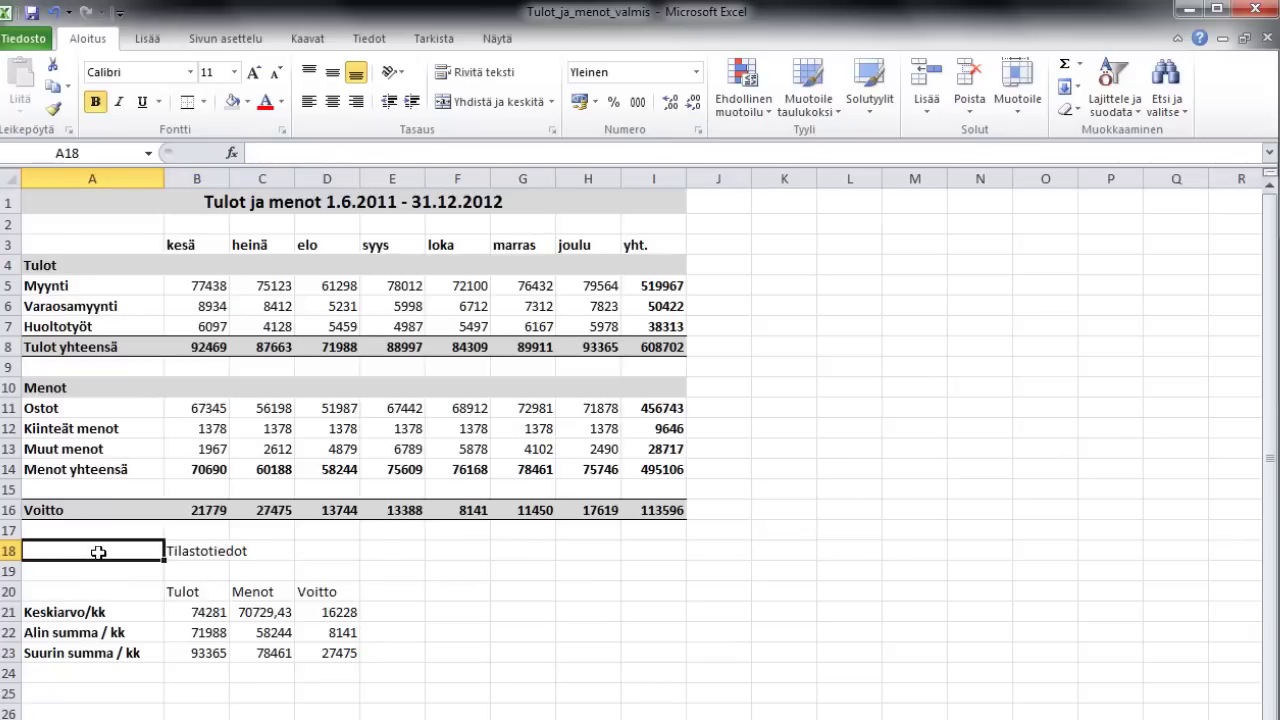
left_click(201, 553)
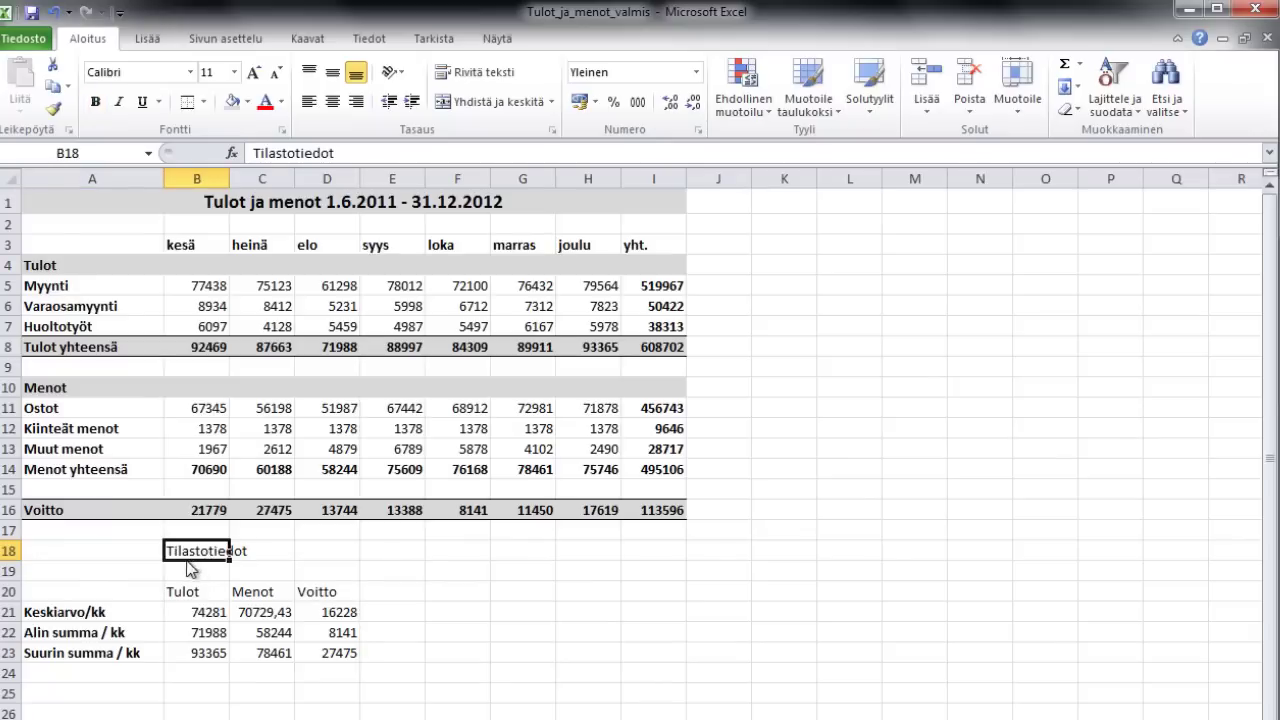
mouse_move(205, 562)
left_mouse_down()
mouse_move(148, 556)
mouse_move(302, 553)
left_mouse_up()
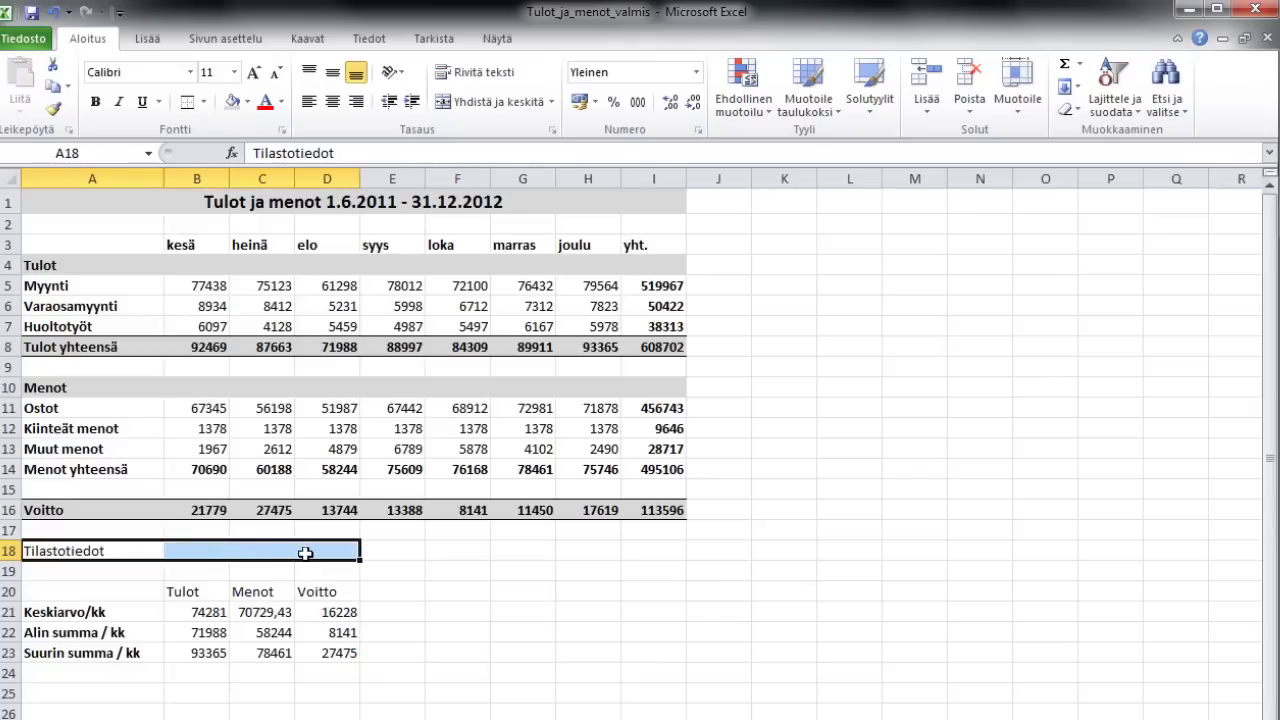
left_click(489, 103)
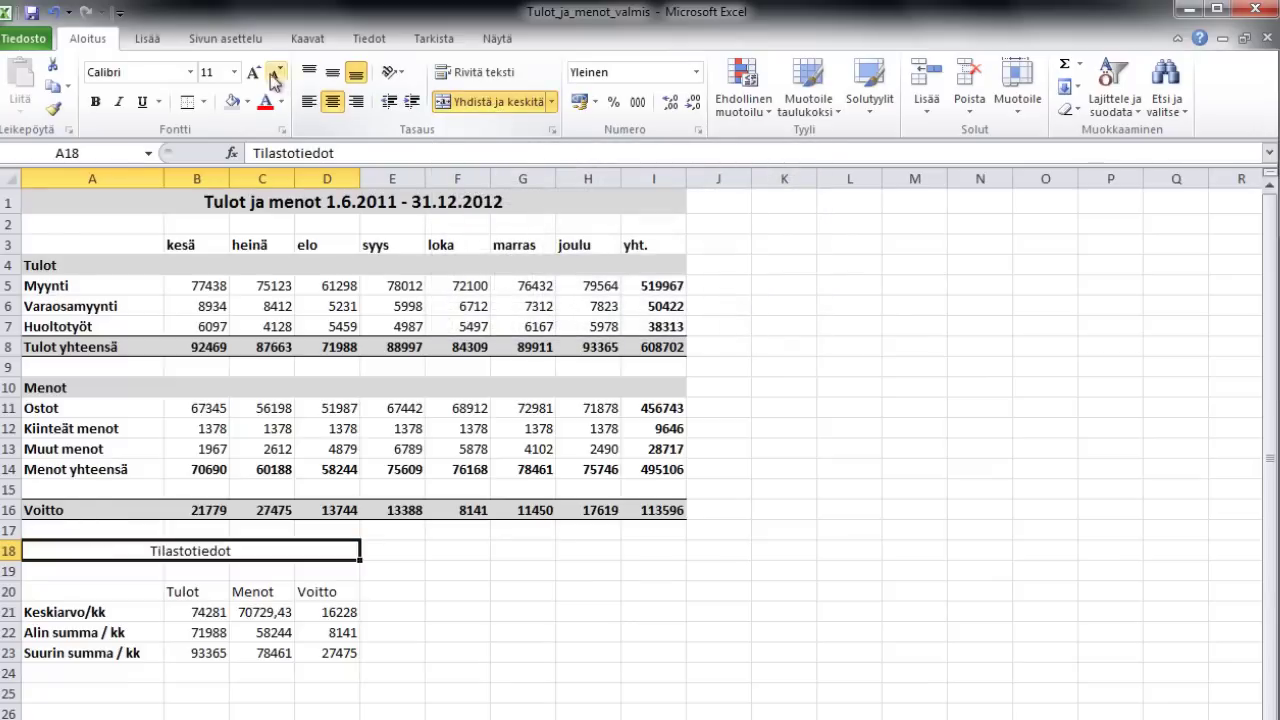
Make the Tilastotiedot heading 14 pt bold with a grey fill
left_click(234, 72)
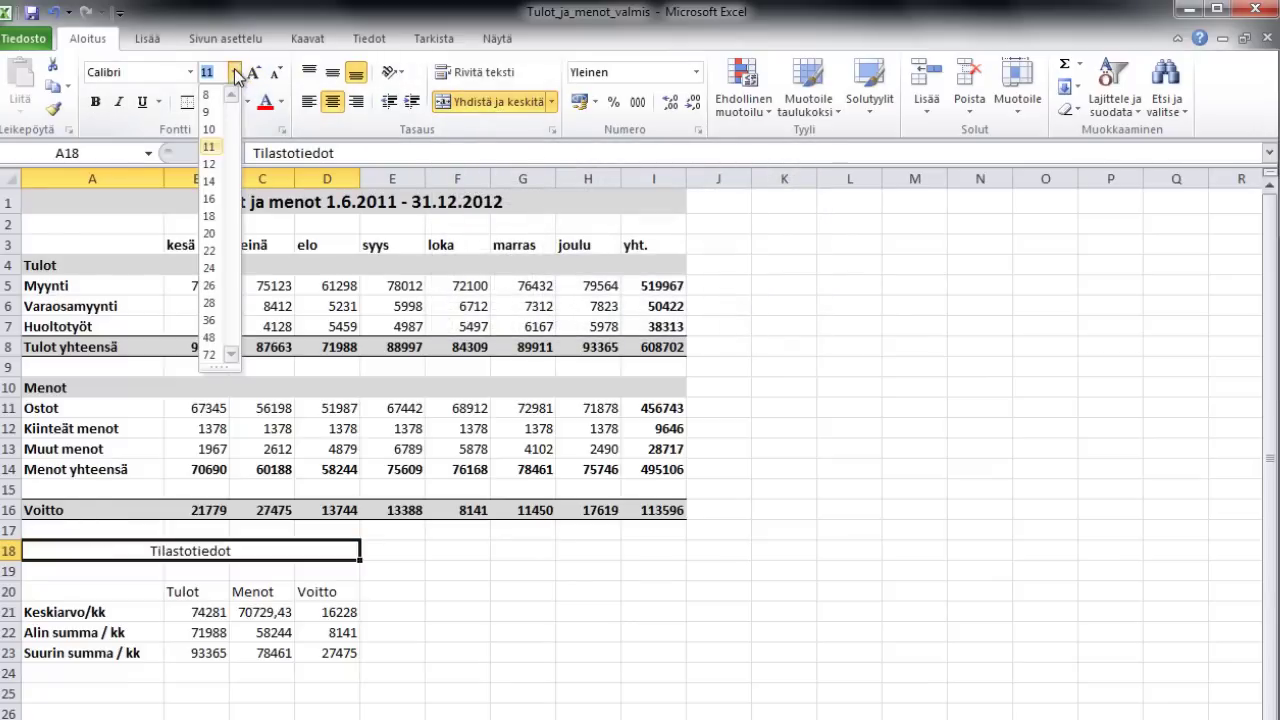
left_click(209, 181)
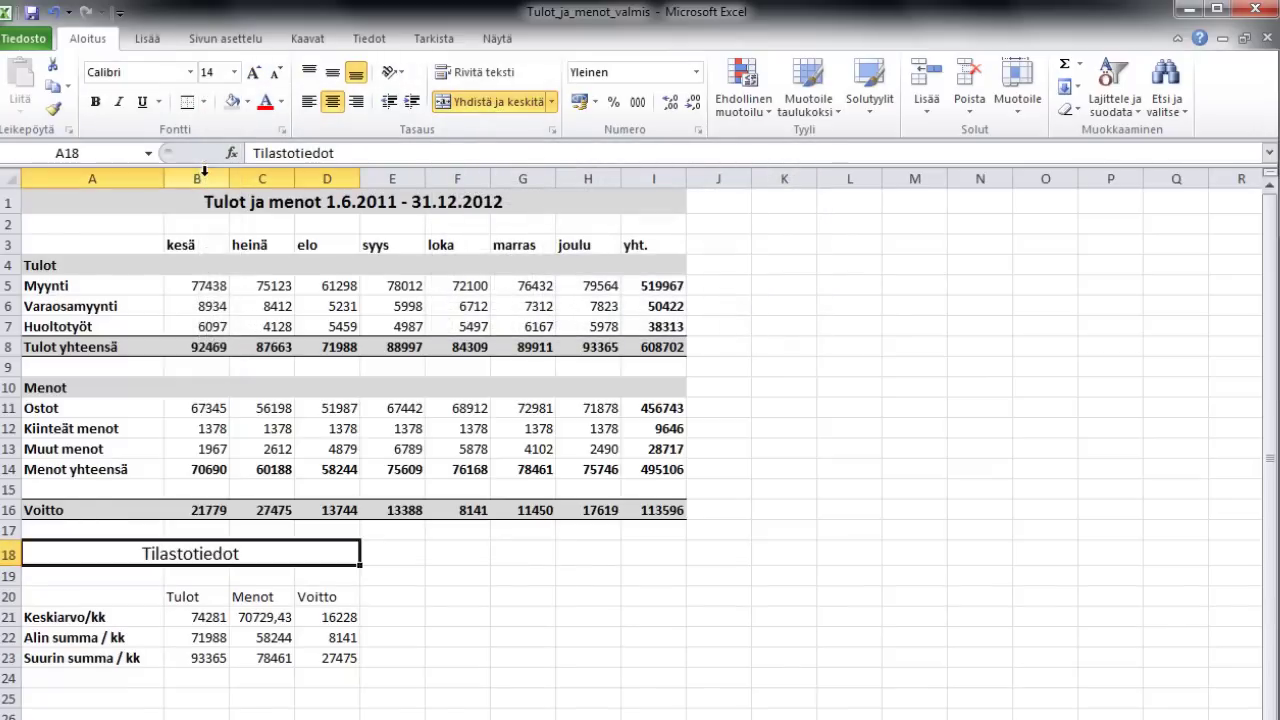
left_click(95, 103)
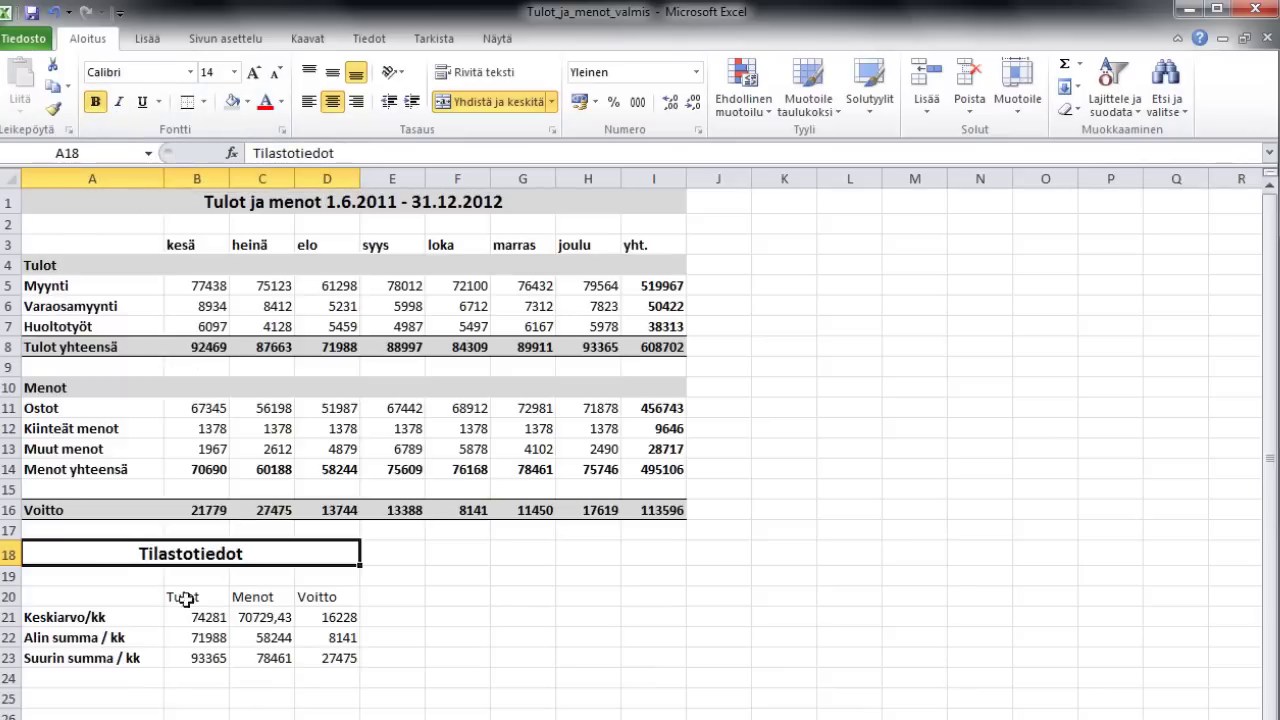
left_click(231, 102)
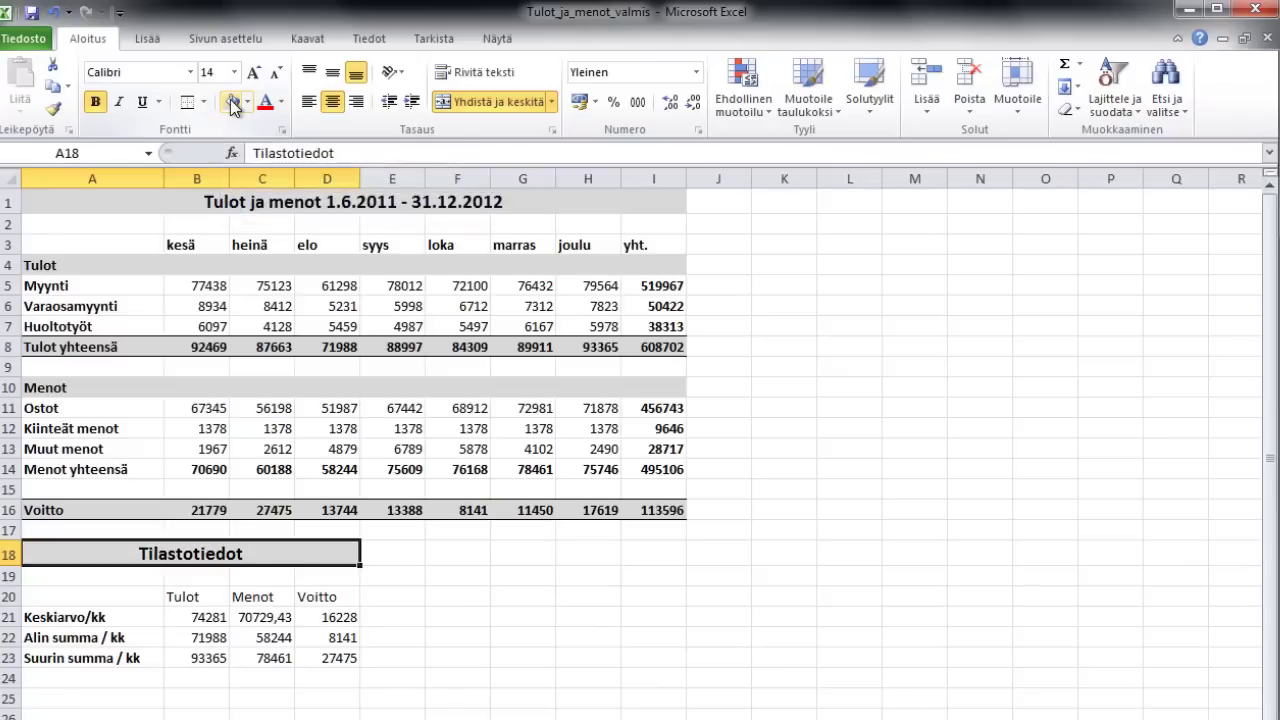
left_click(152, 683)
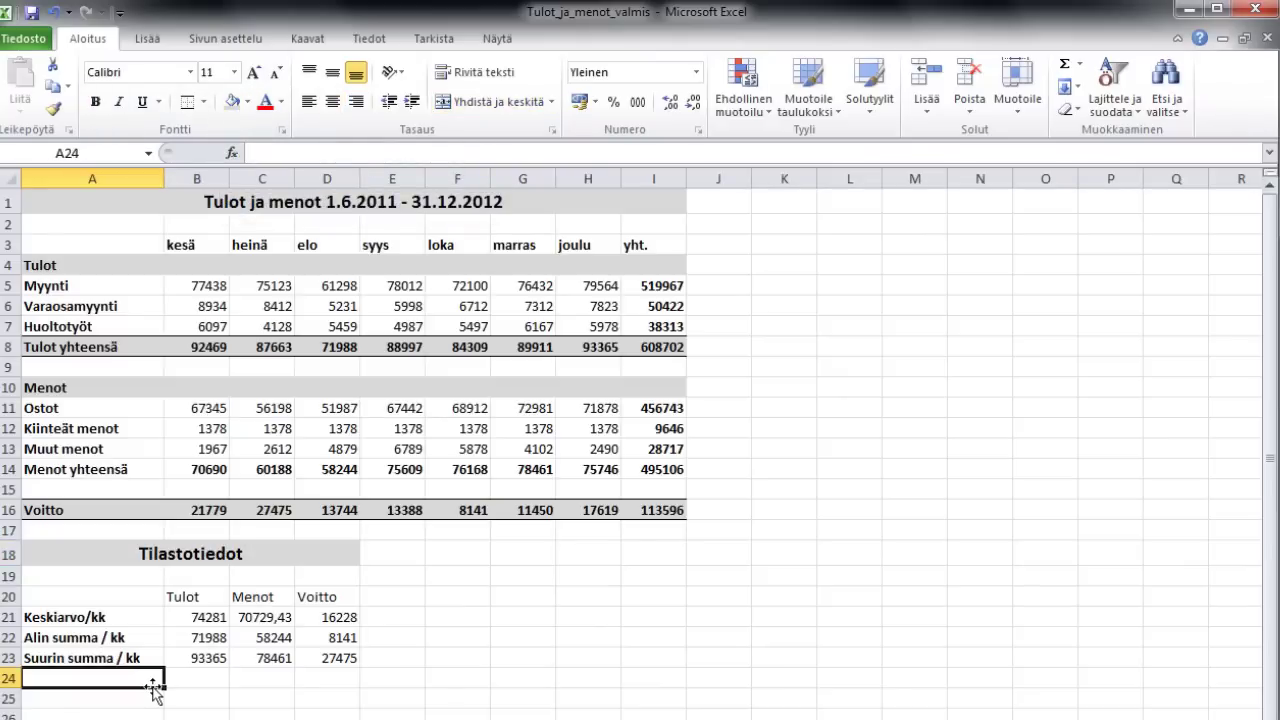
Select the Varaosamyynti and Huoltotyöt rows A6:I7 and bring up the Pylväs column chart gallery from Lisää
left_click_drag(70, 306, 609, 327)
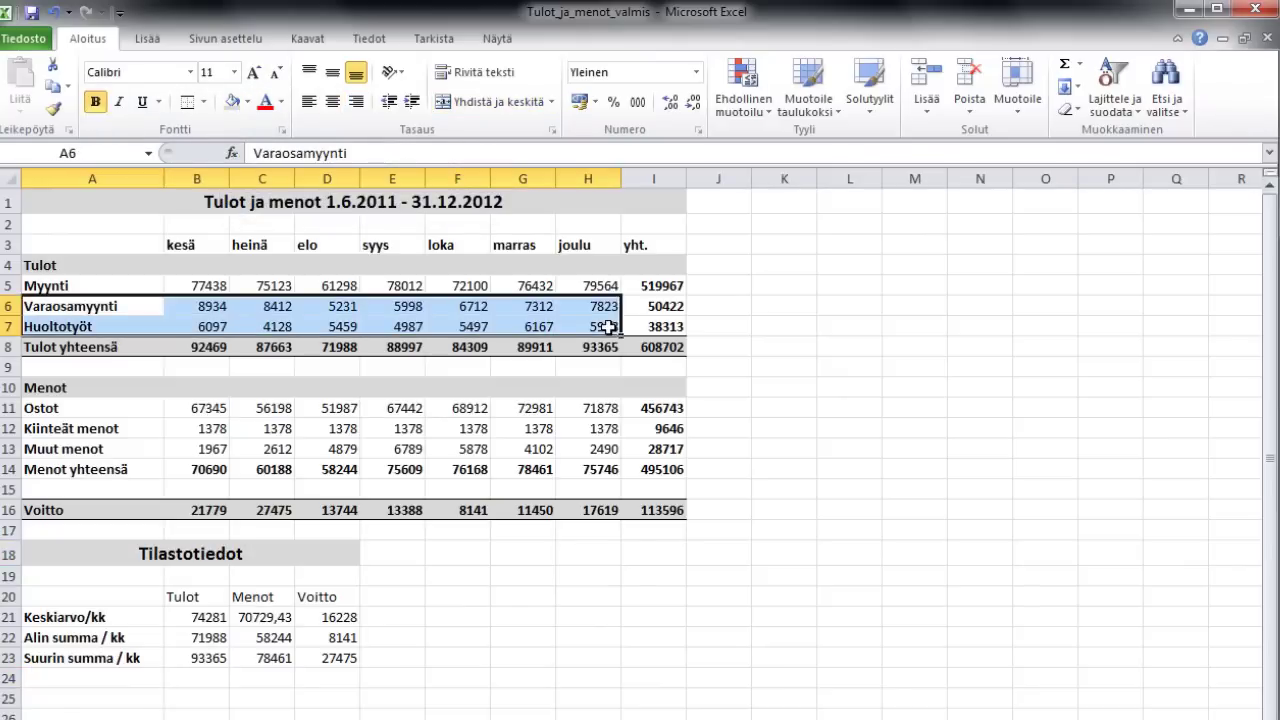
left_click(470, 593)
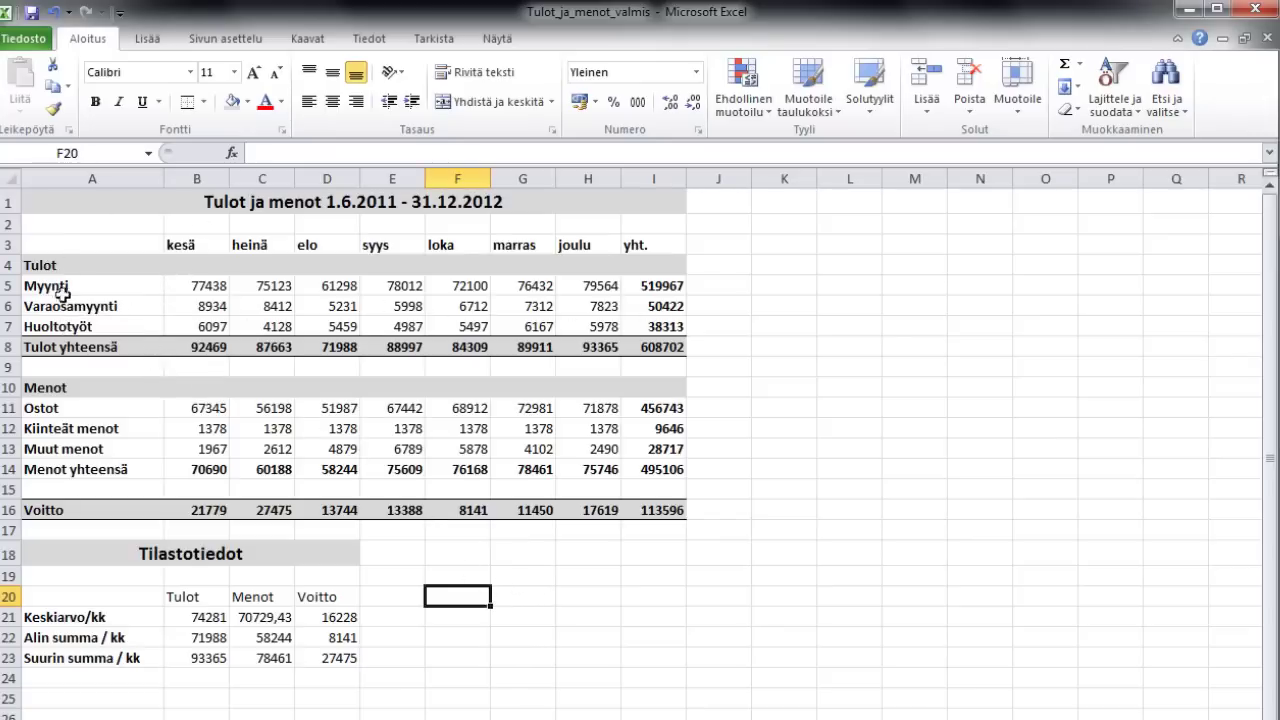
left_click(192, 306)
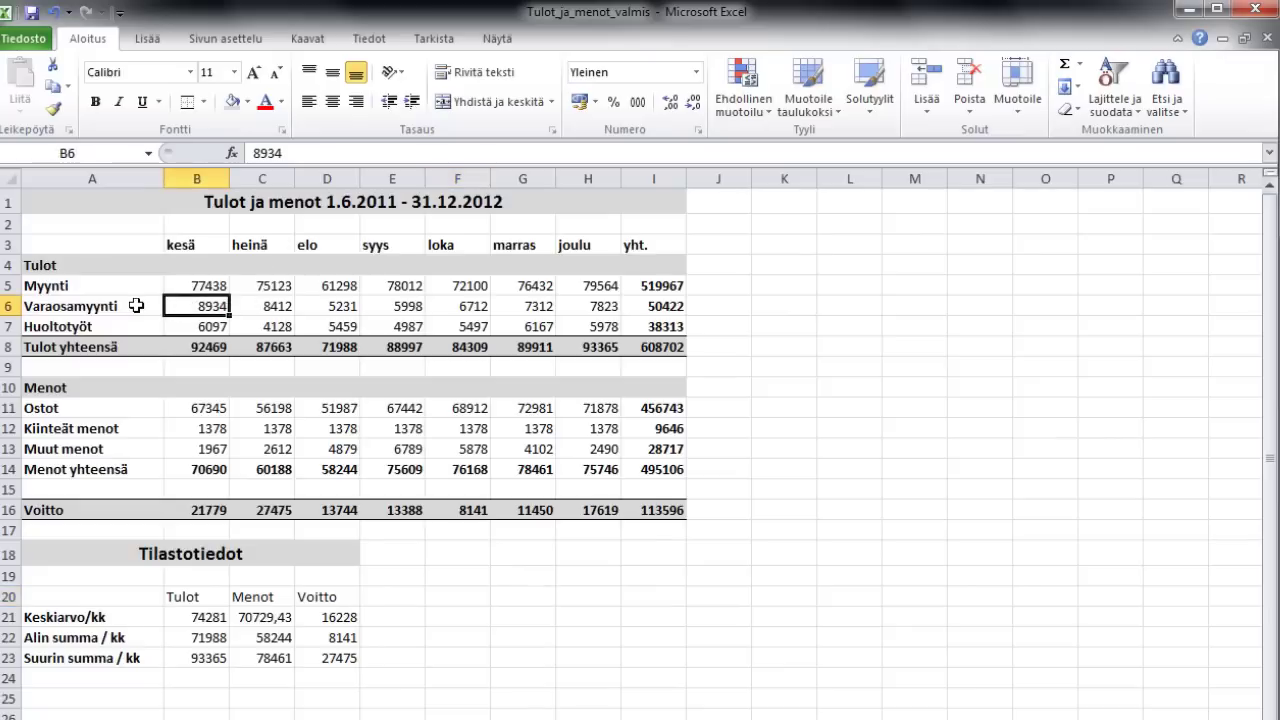
left_click_drag(129, 305, 653, 327)
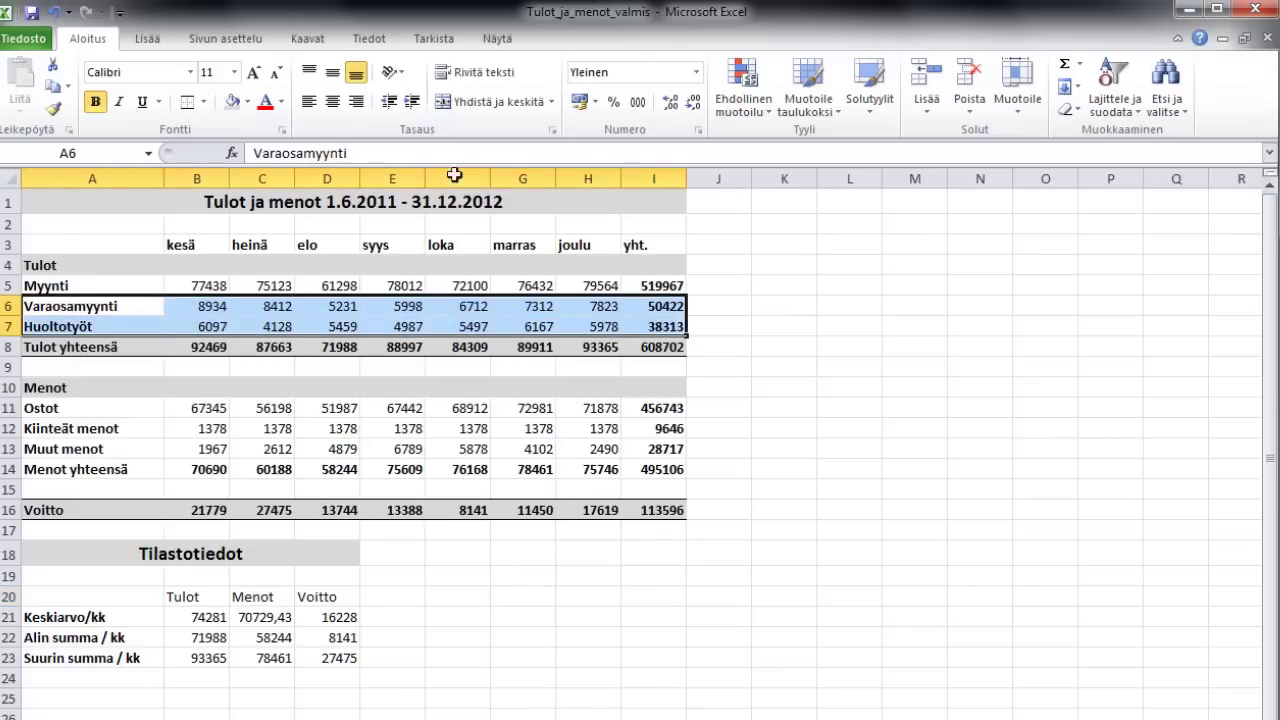
left_click(148, 42)
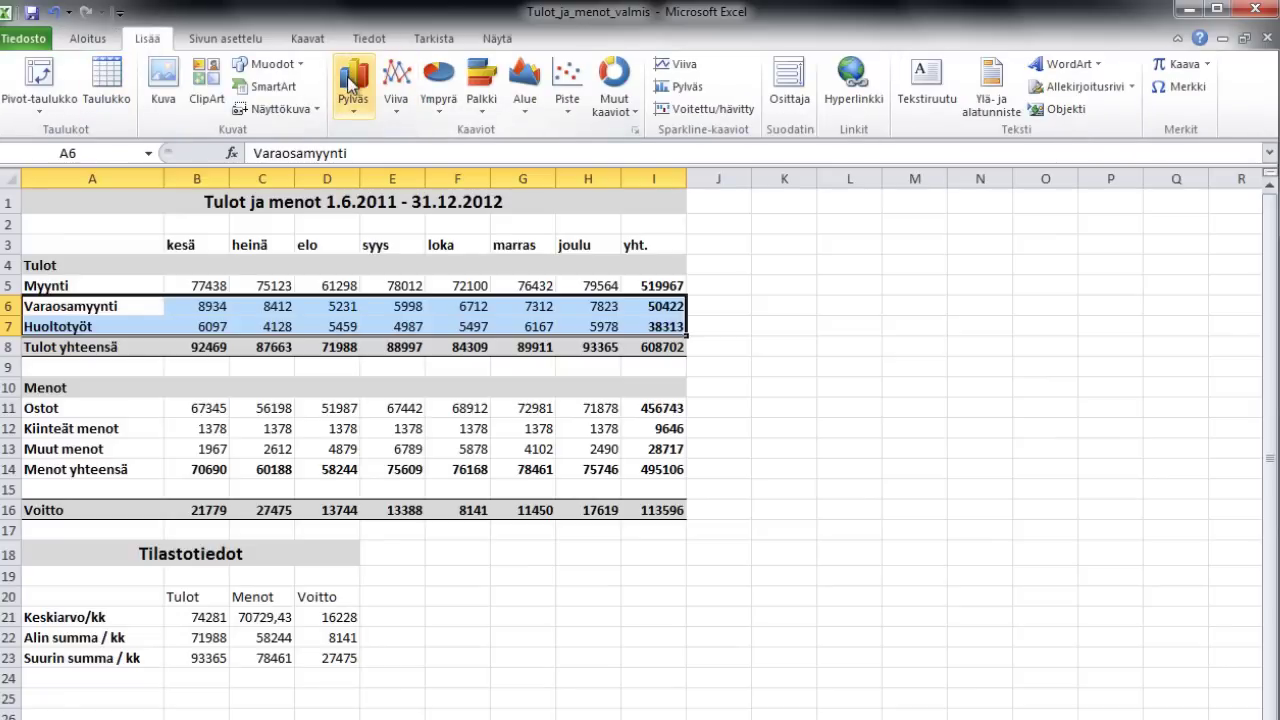
left_click(350, 85)
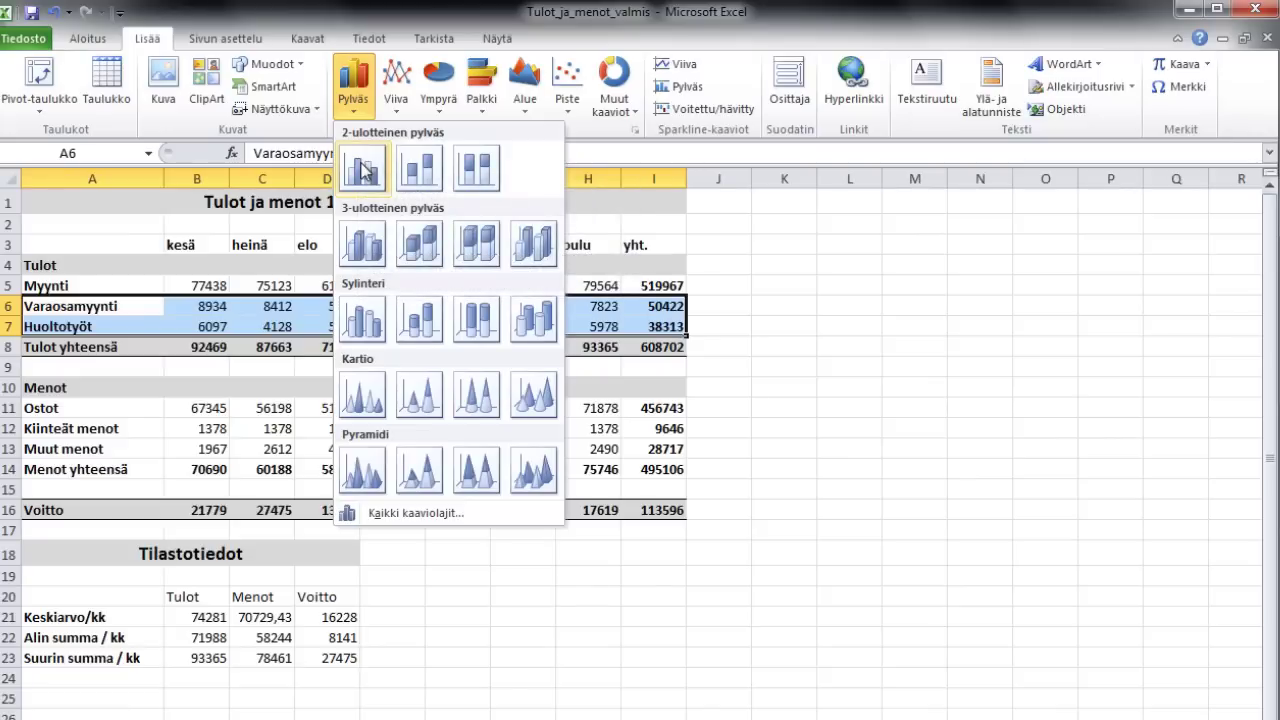
Insert a 2-D clustered column chart and move it down and right beside the Menot rows
left_click(362, 170)
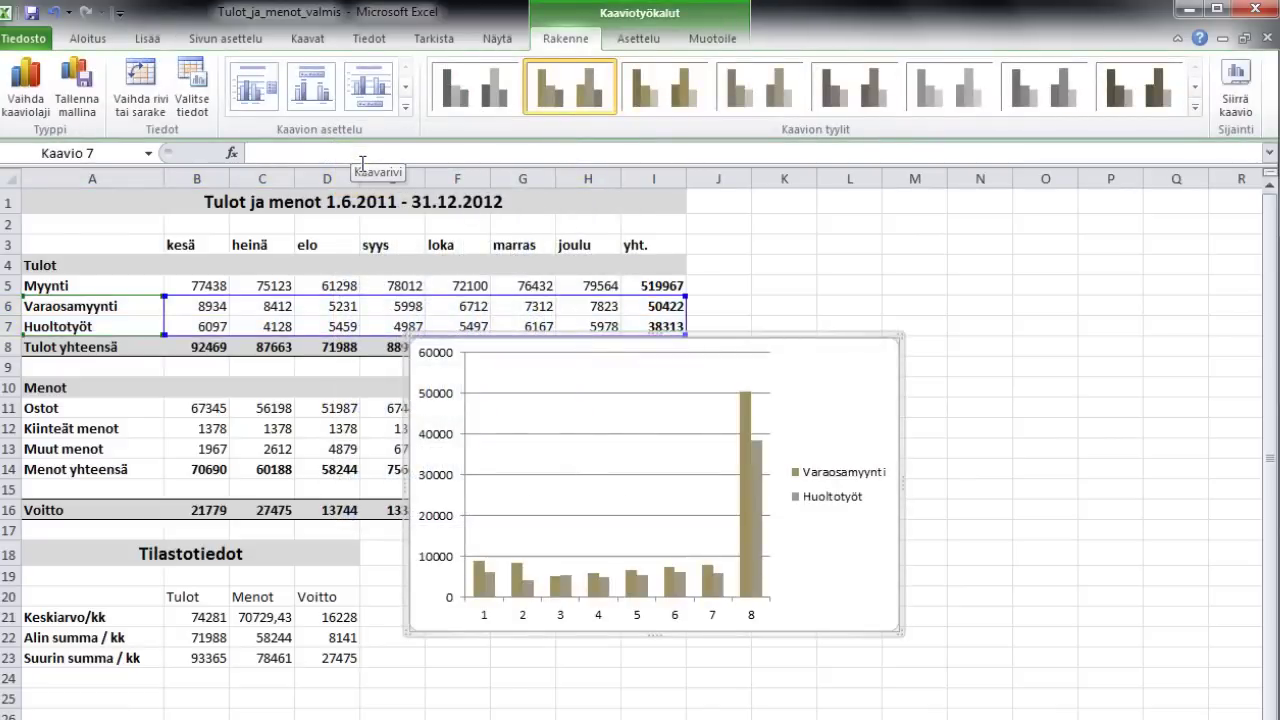
mouse_move(790, 340)
left_mouse_down()
mouse_move(862, 494)
mouse_move(897, 443)
left_mouse_up()
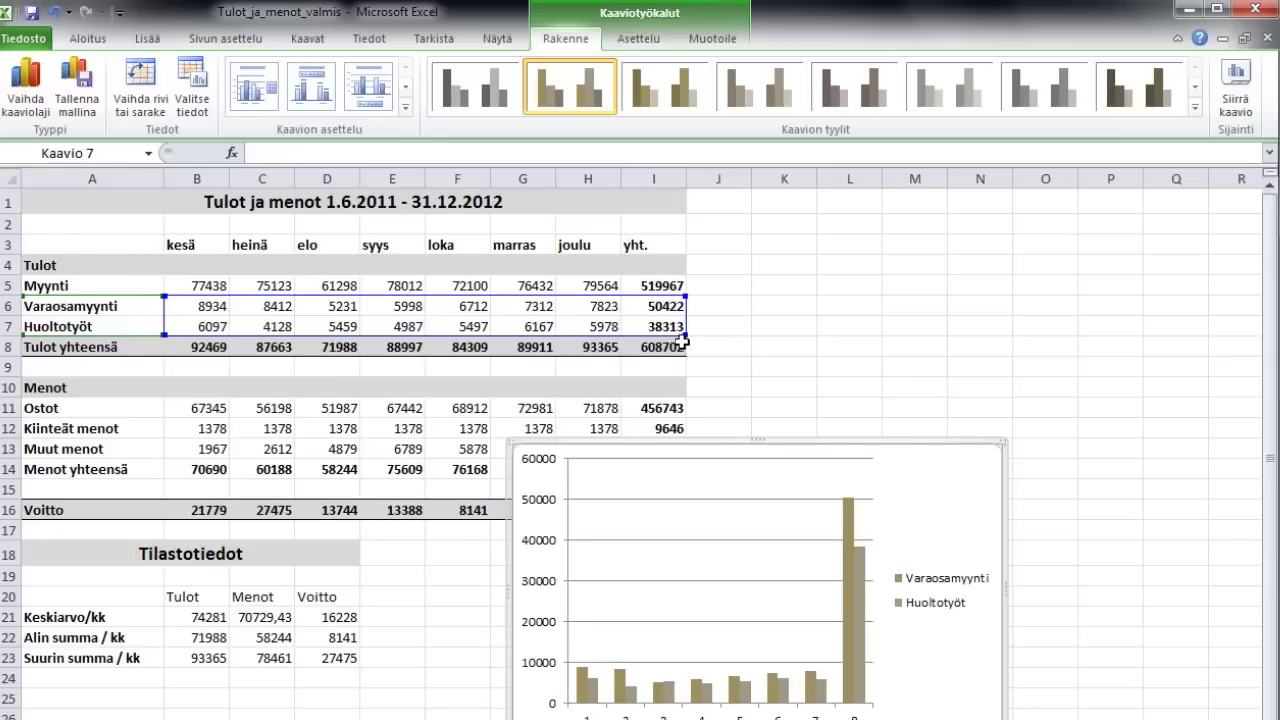
mouse_move(855, 610)
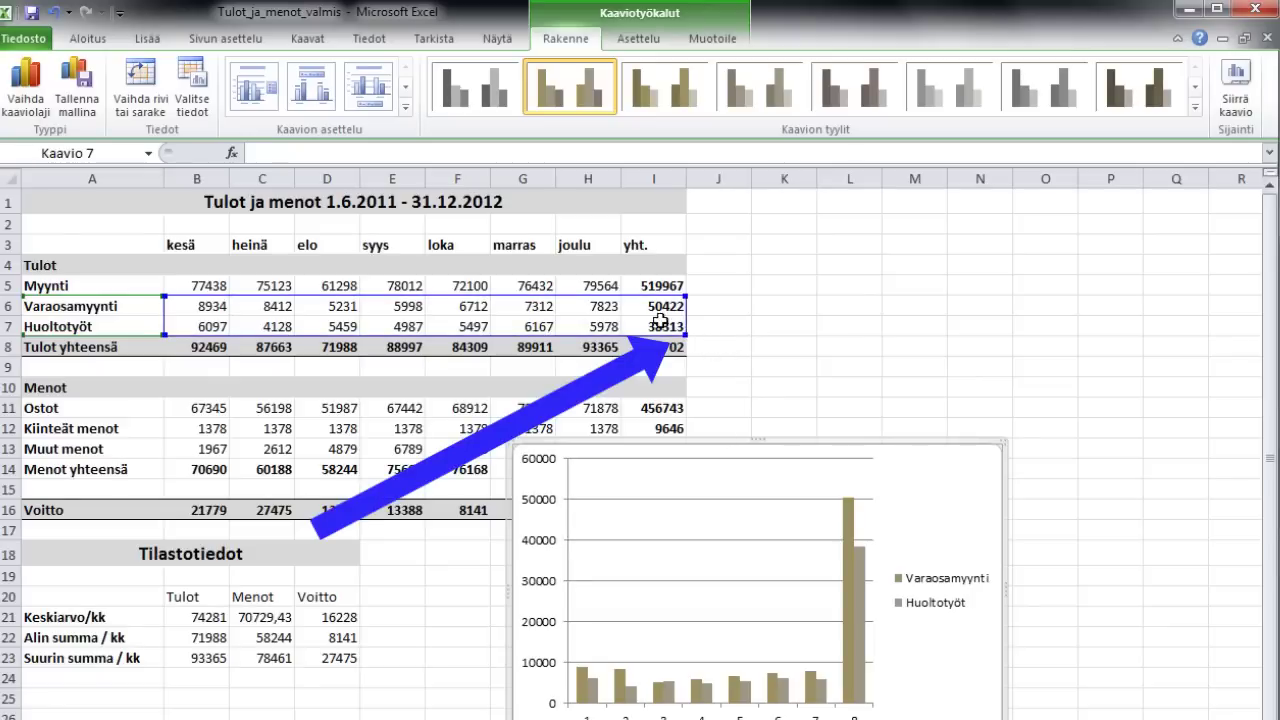
Shrink the chart's data range to H7 to drop the yht. totals, then resize it and move it left under the table
left_click_drag(686, 336, 634, 334)
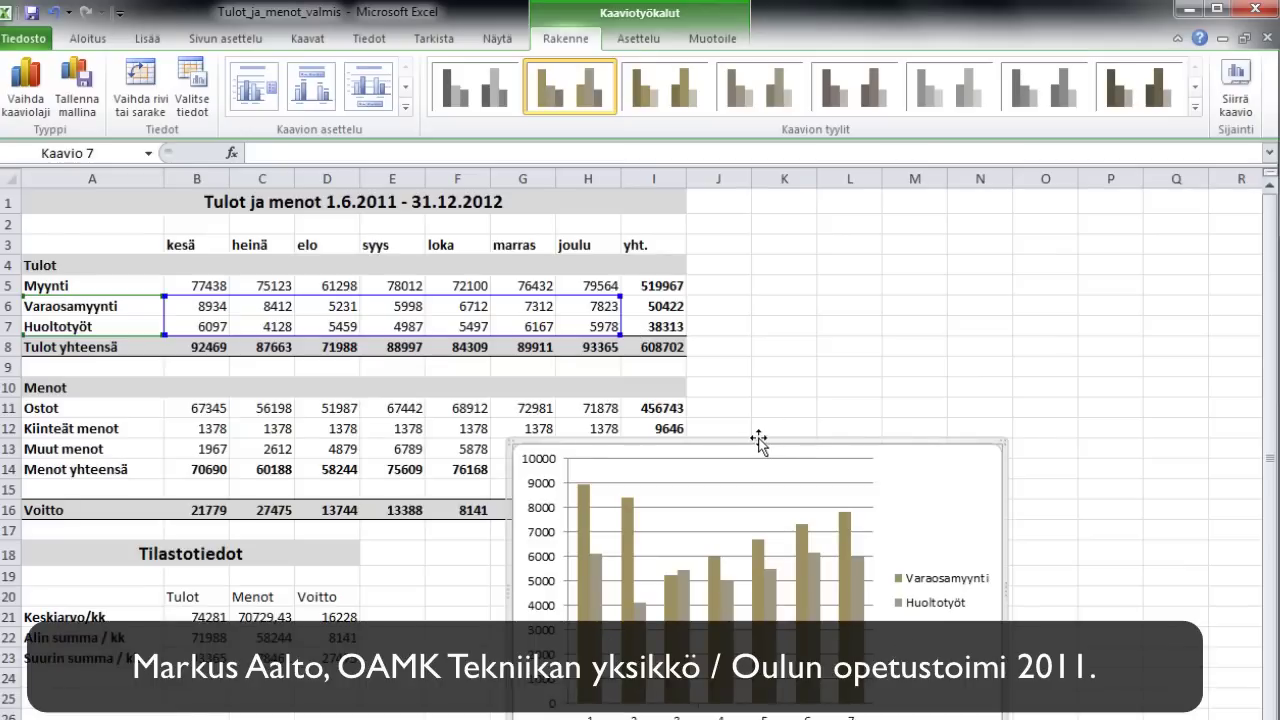
left_click_drag(756, 440, 768, 512)
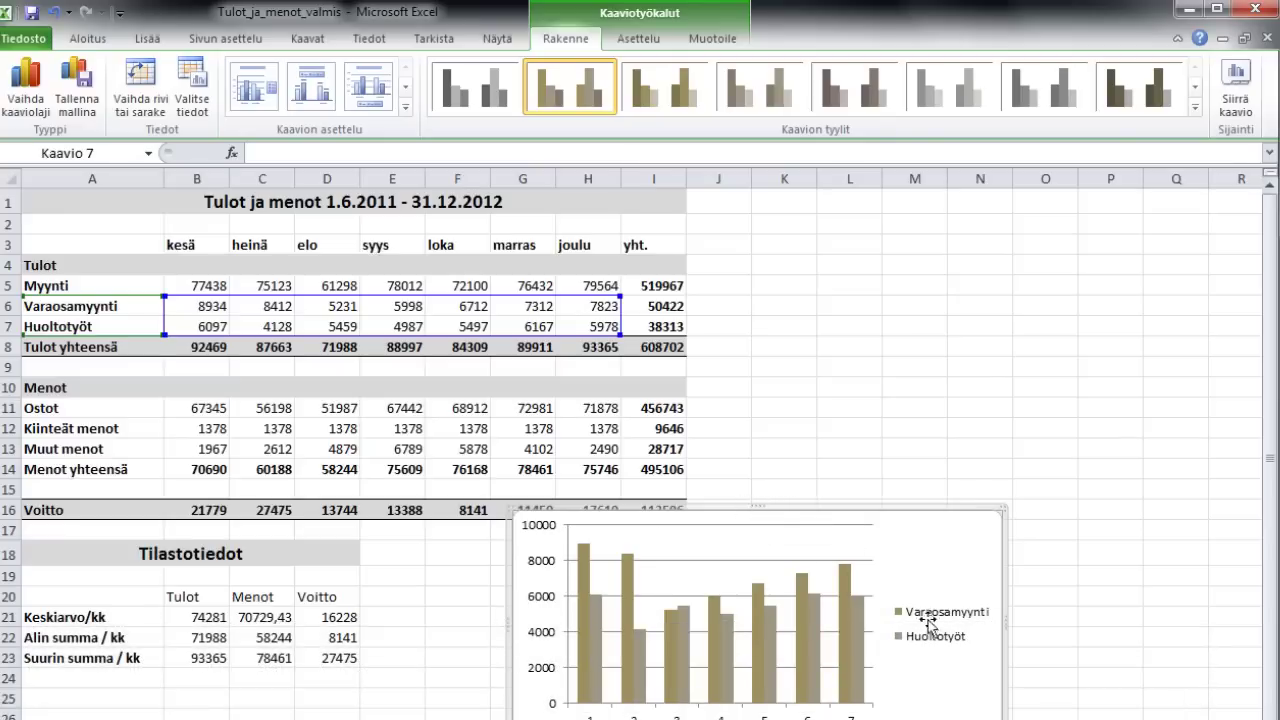
left_click_drag(1002, 622, 1175, 618)
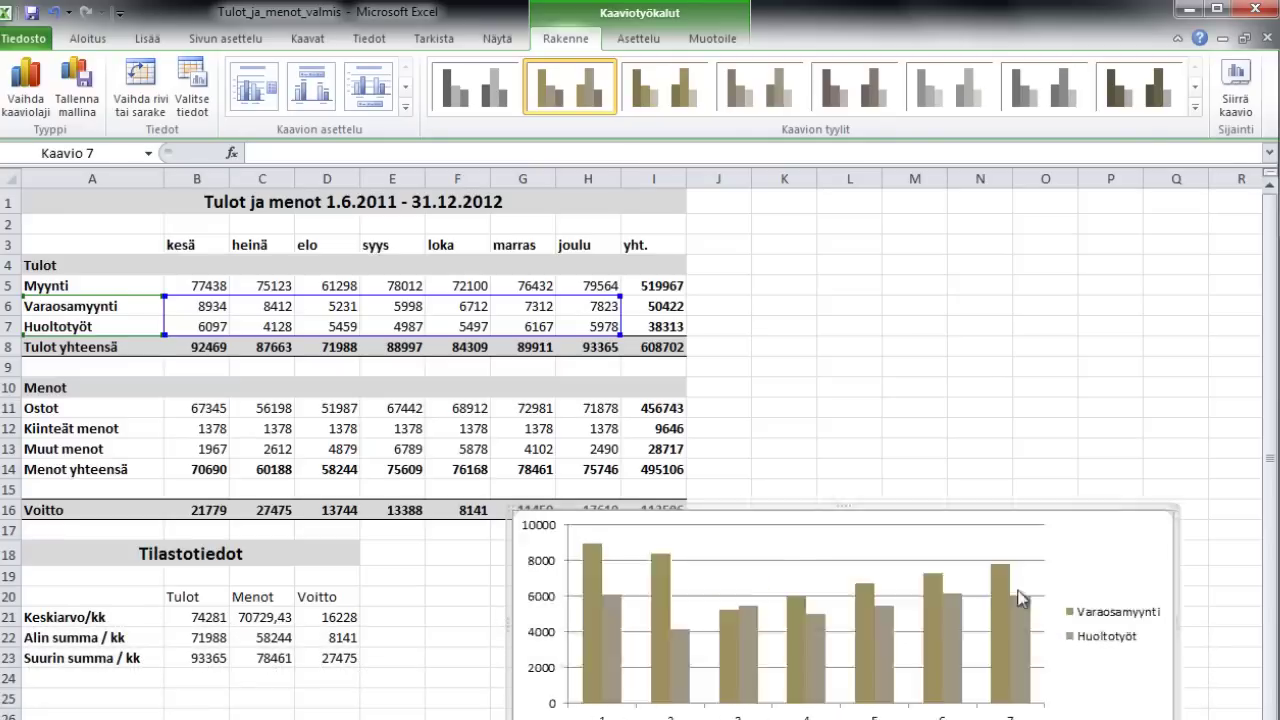
mouse_move(845, 507)
left_mouse_down()
mouse_move(845, 493)
mouse_move(843, 518)
left_mouse_up()
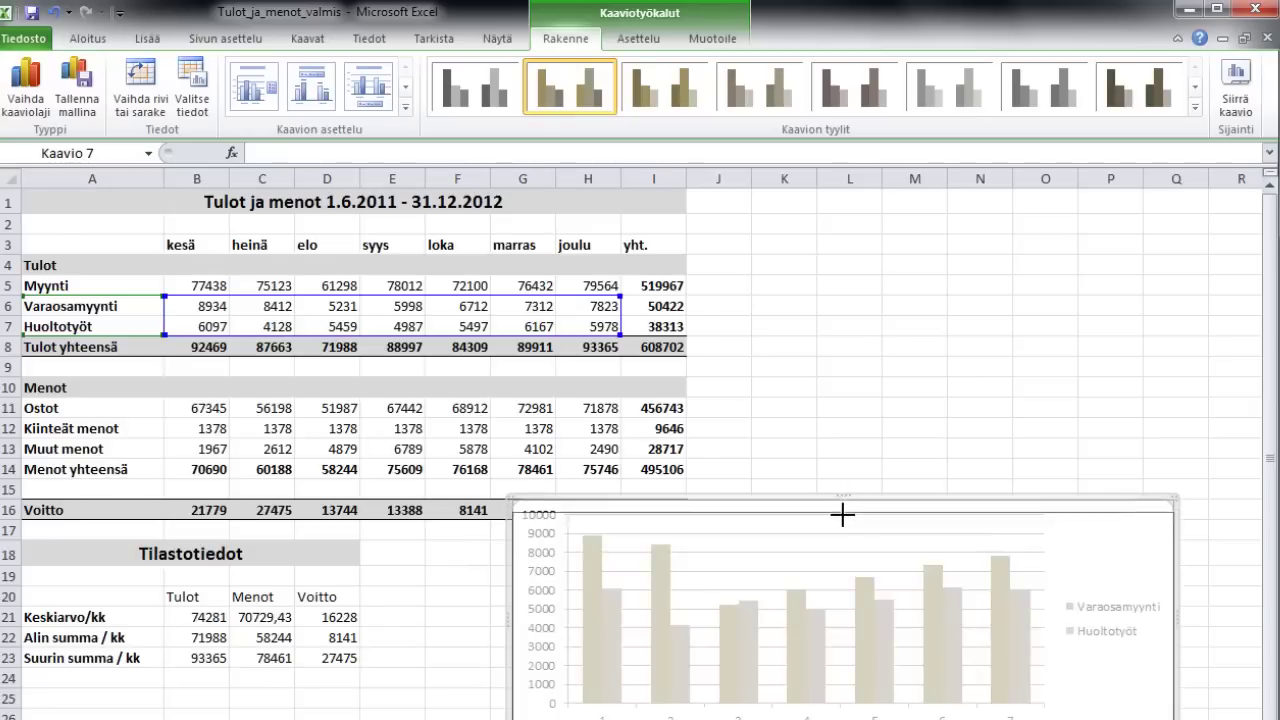
left_click_drag(805, 526, 695, 540)
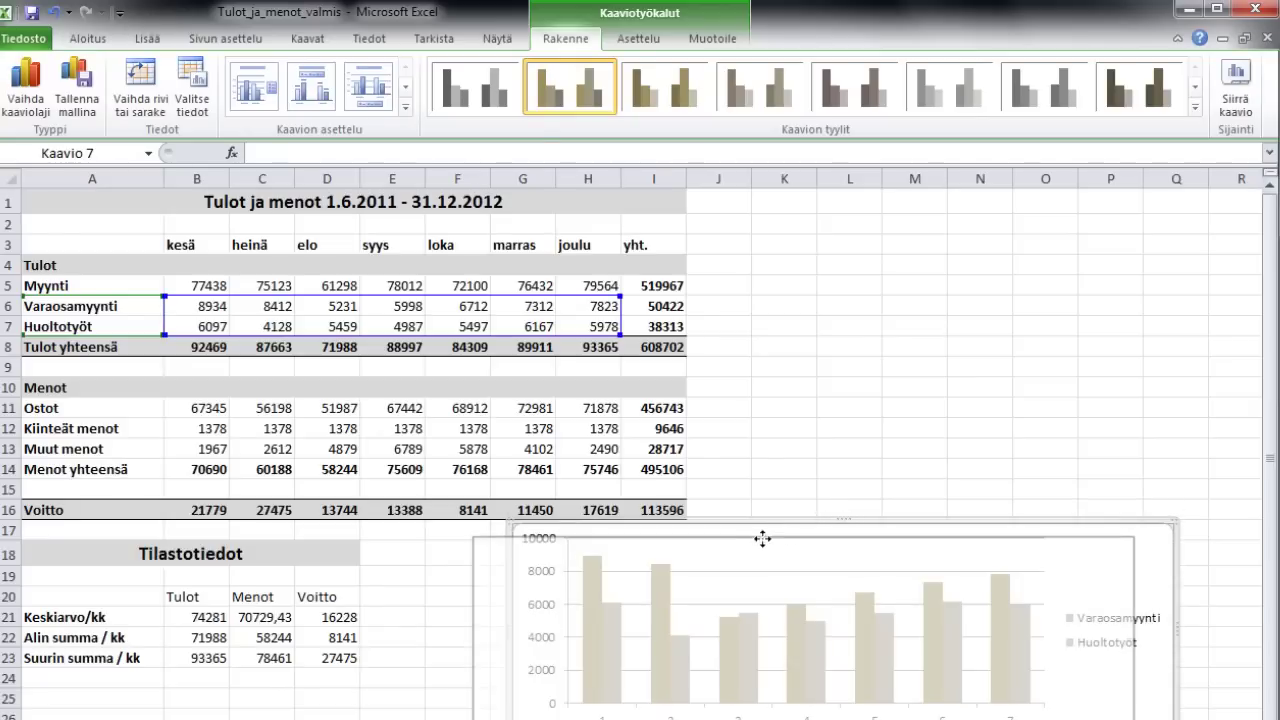